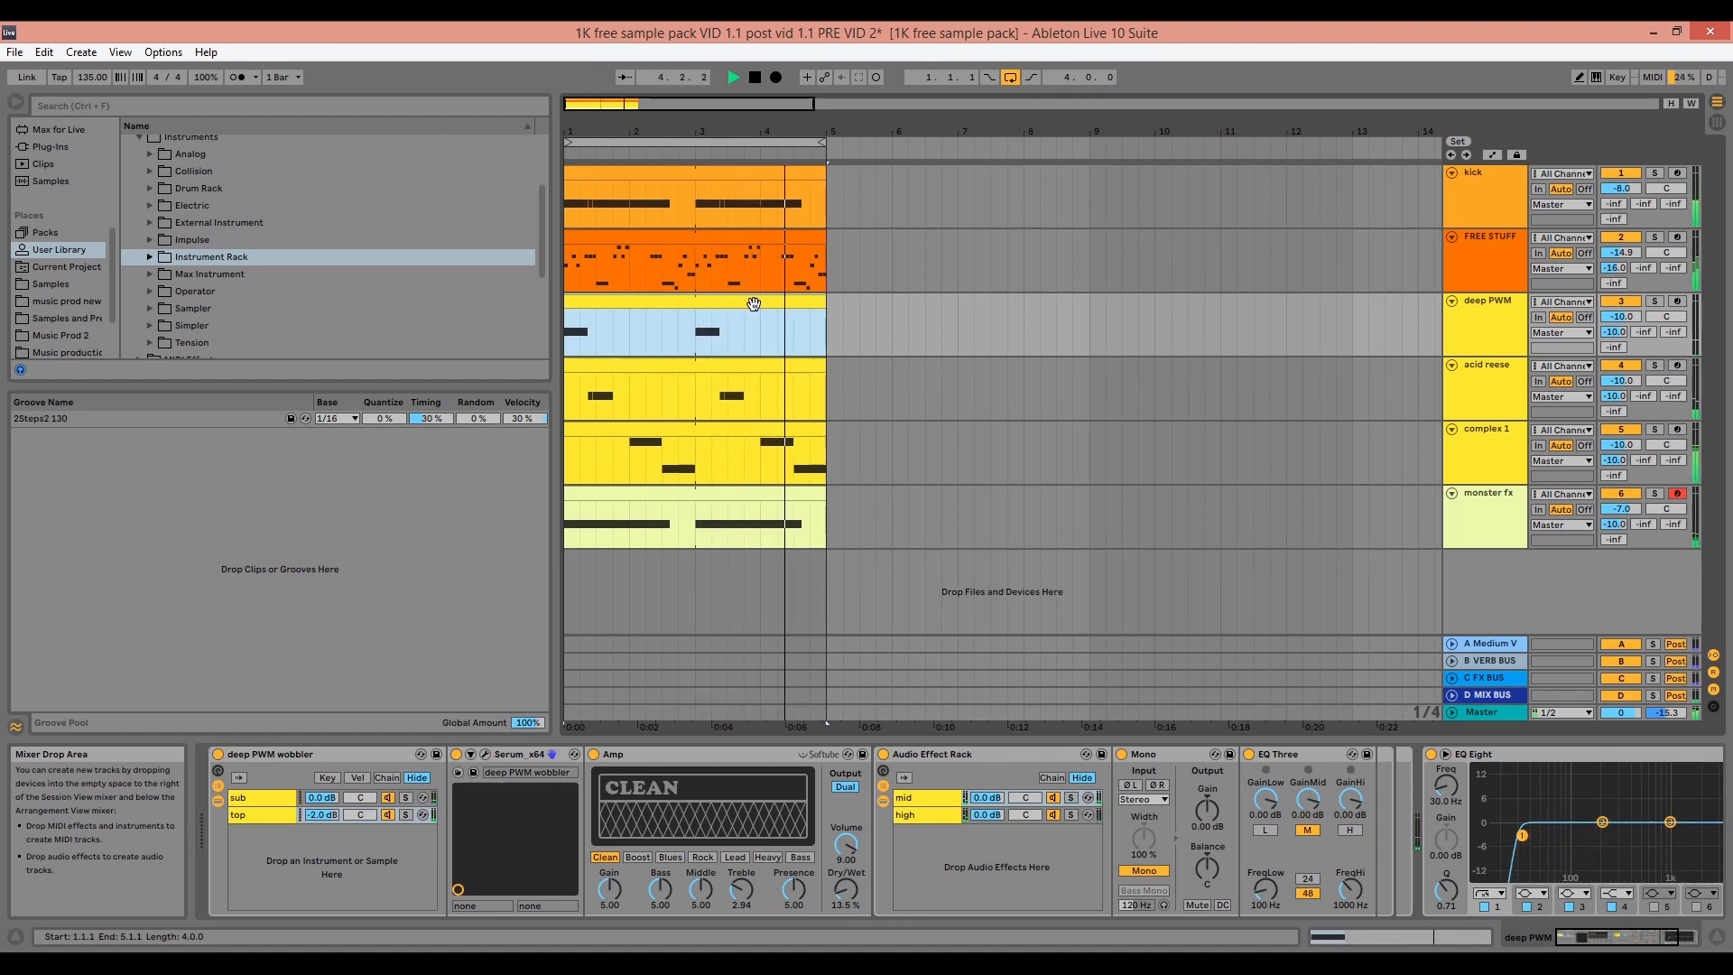
Stop playback and look over the device chains of the deep PWM, acid reese and complex 1 tracks
key("space")
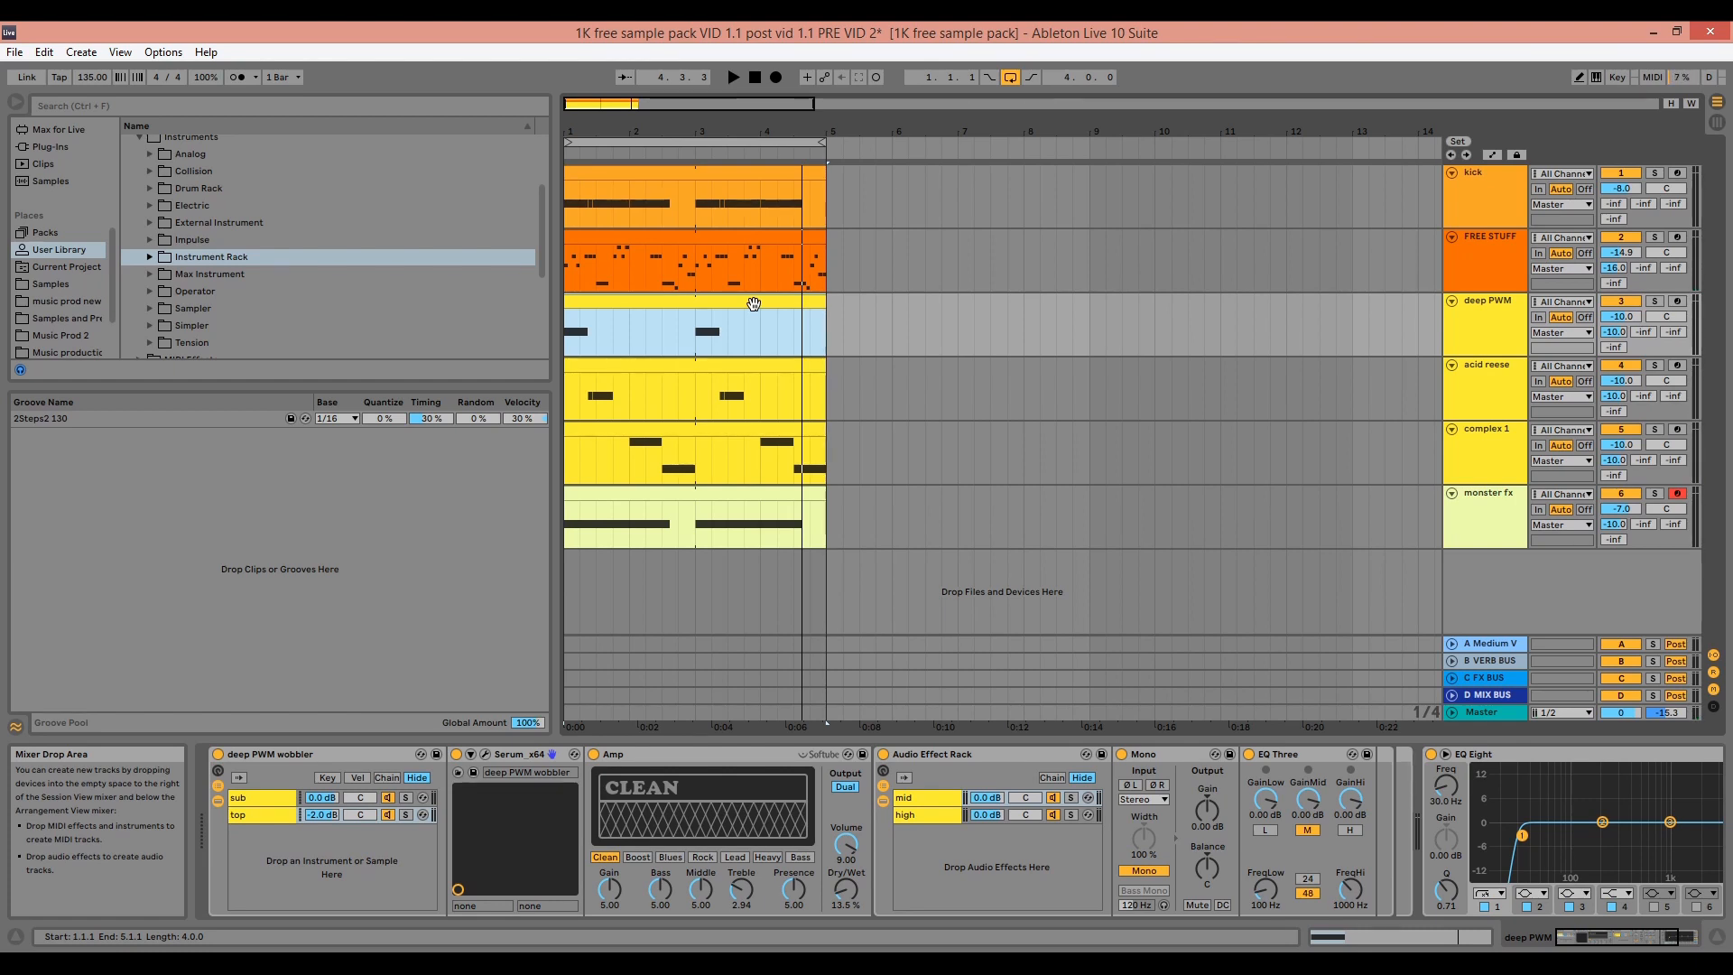
left_click(1480, 324)
left_click(1480, 381)
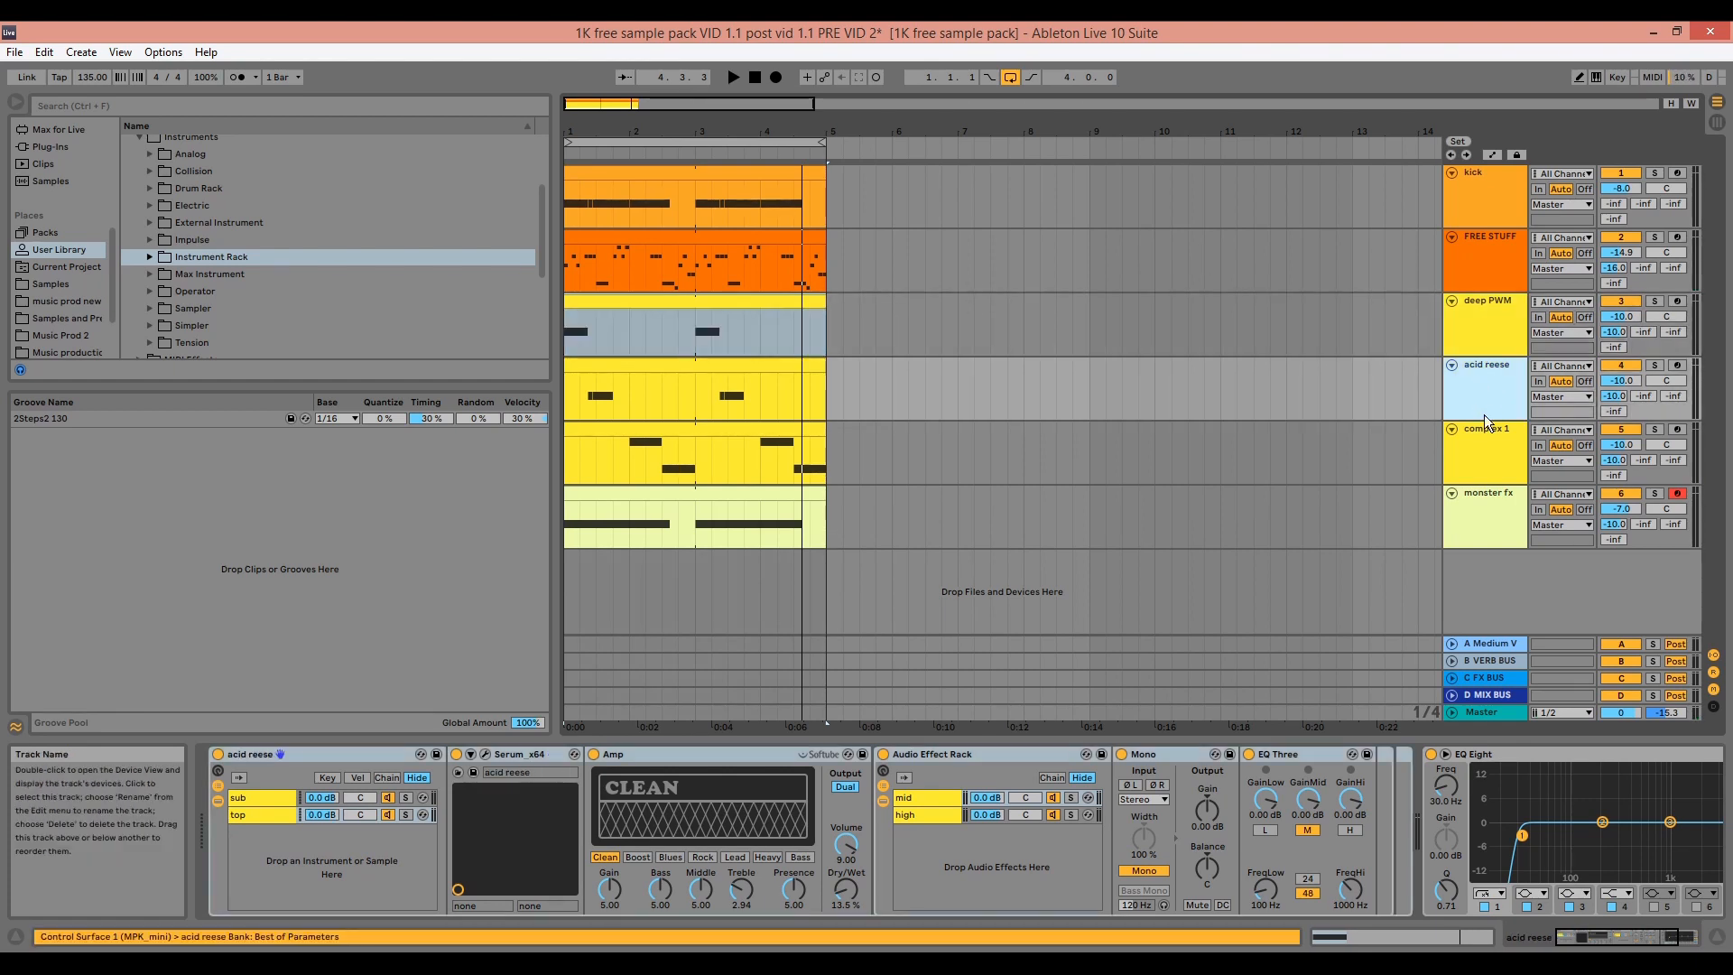
left_click(1486, 446)
left_click(1494, 340)
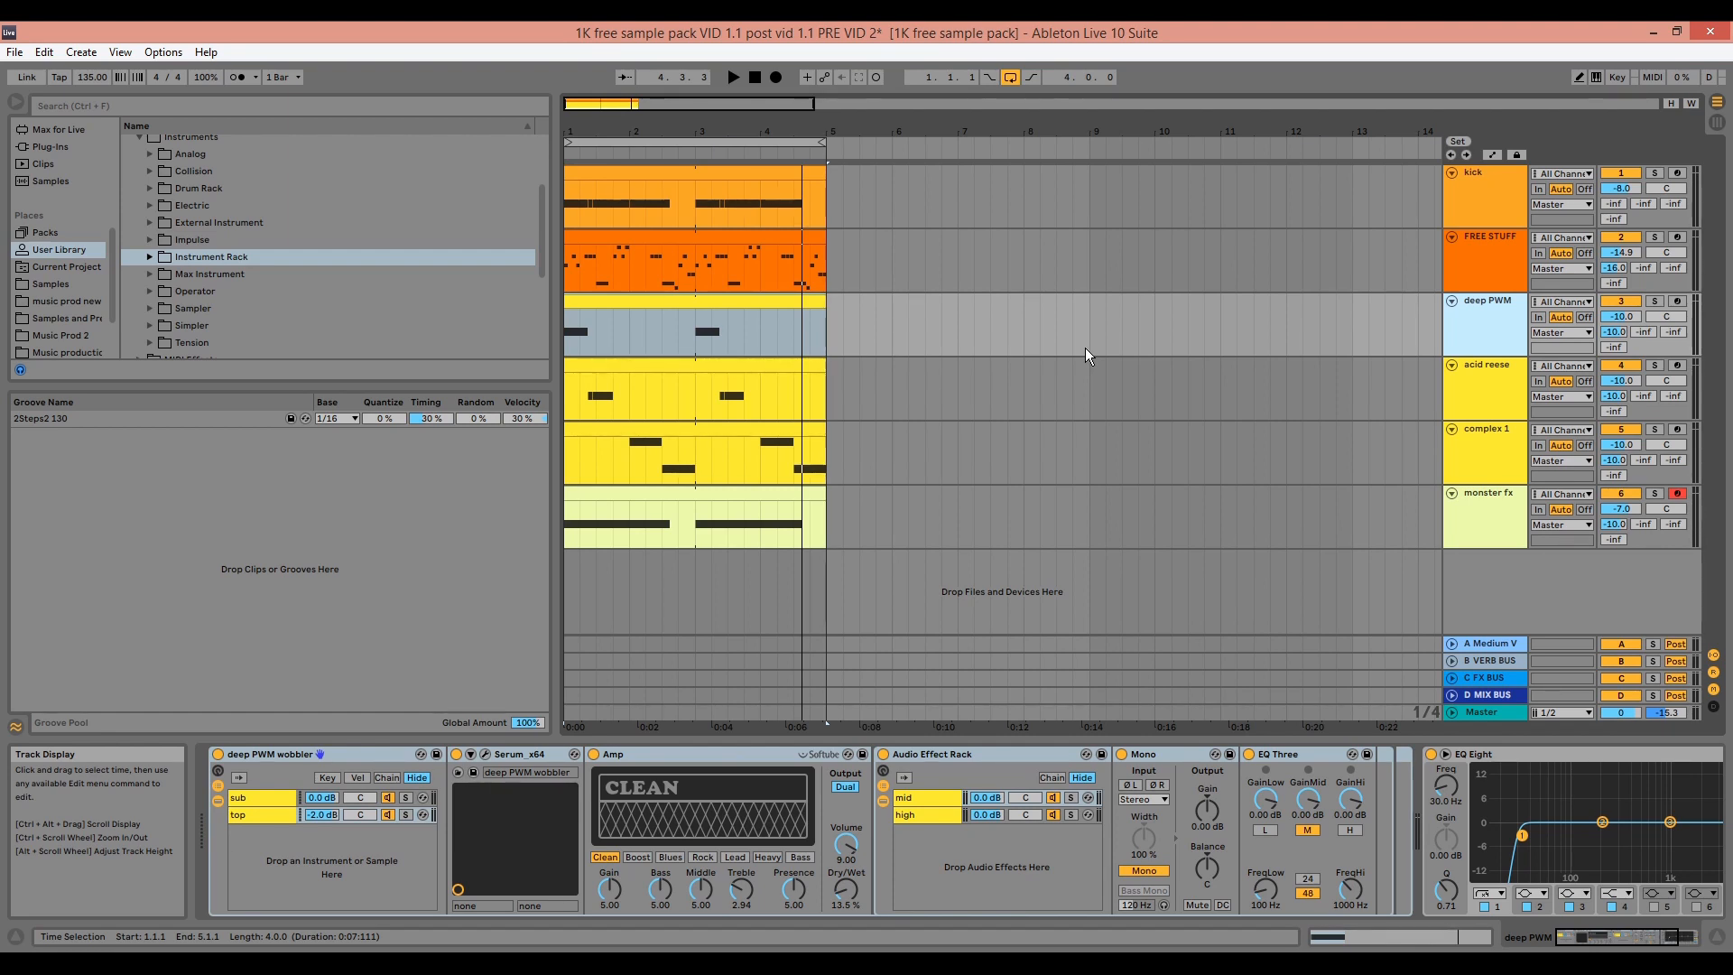
Inspect the sub and top chains of the deep PWM wobbler rack and open the top chain's Serum editor
left_click(269, 798)
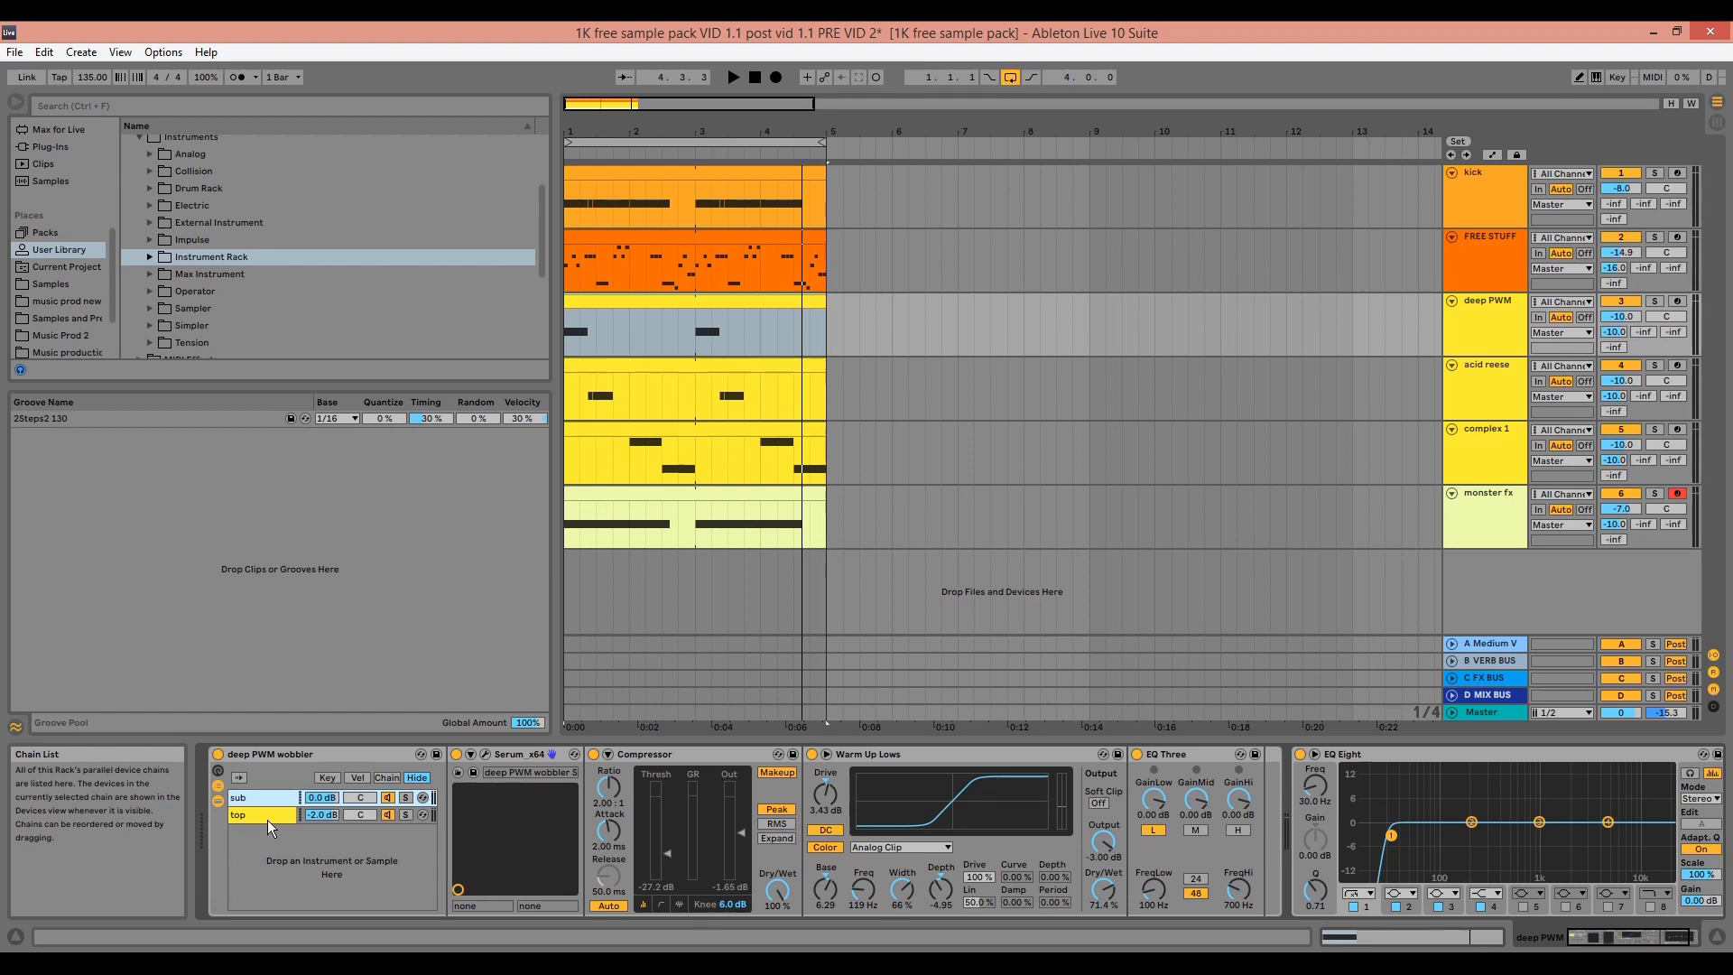
left_click(267, 817)
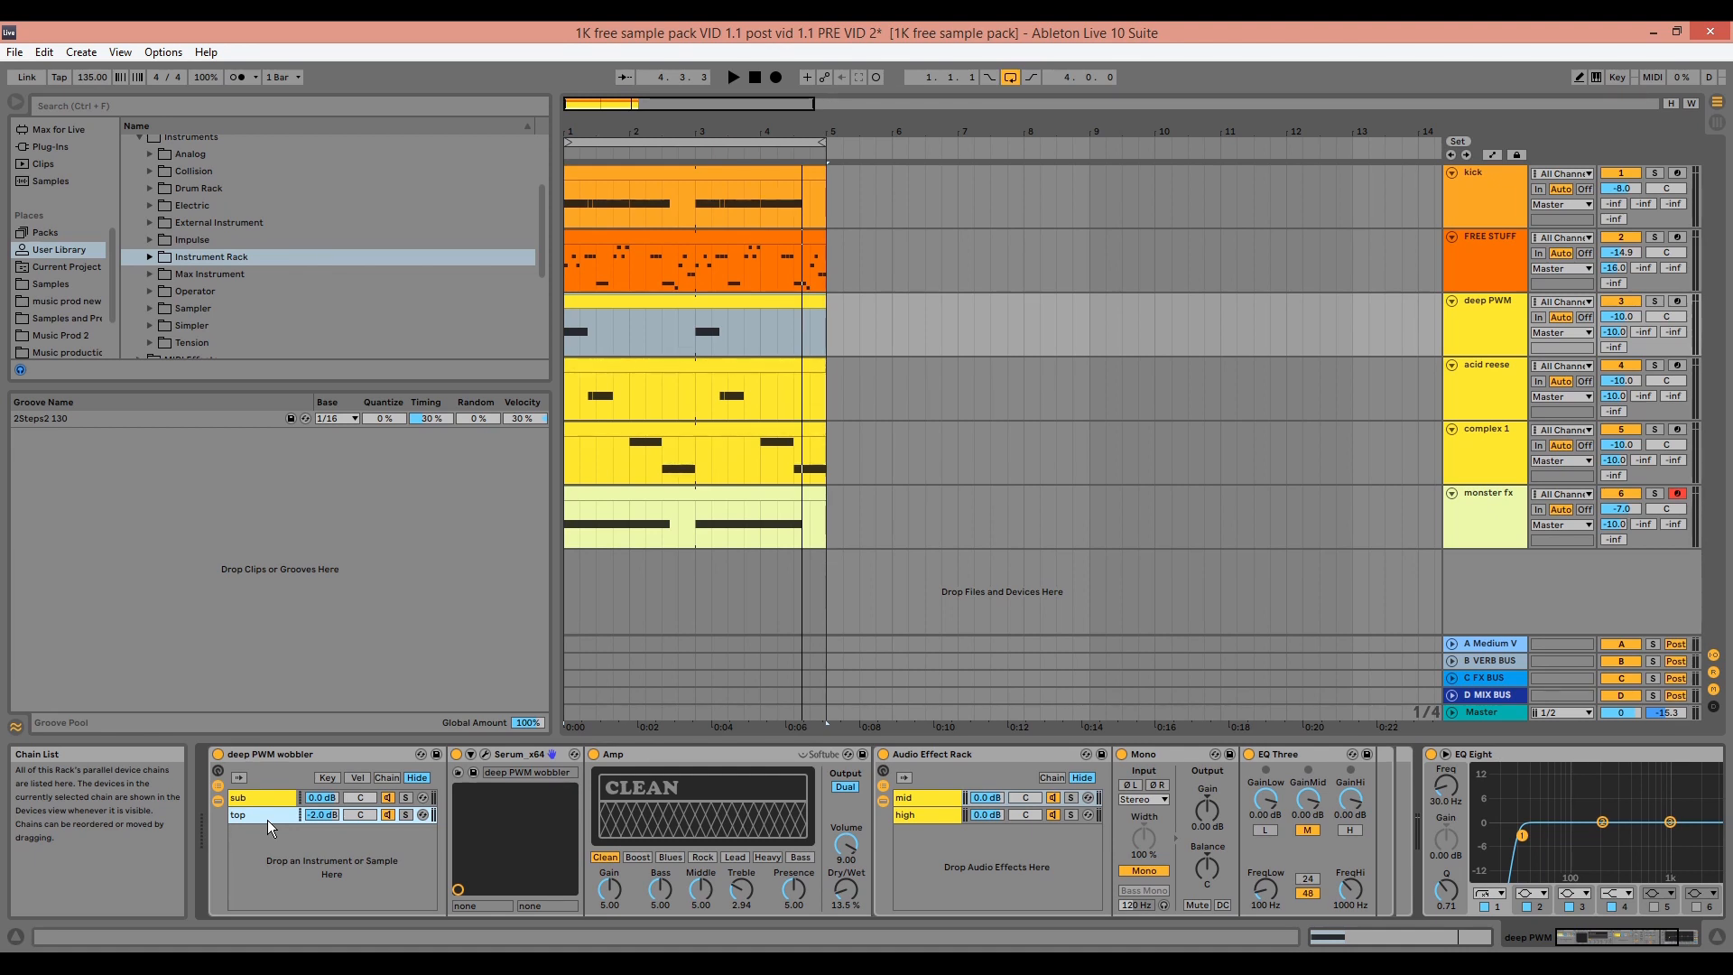
left_click(485, 757)
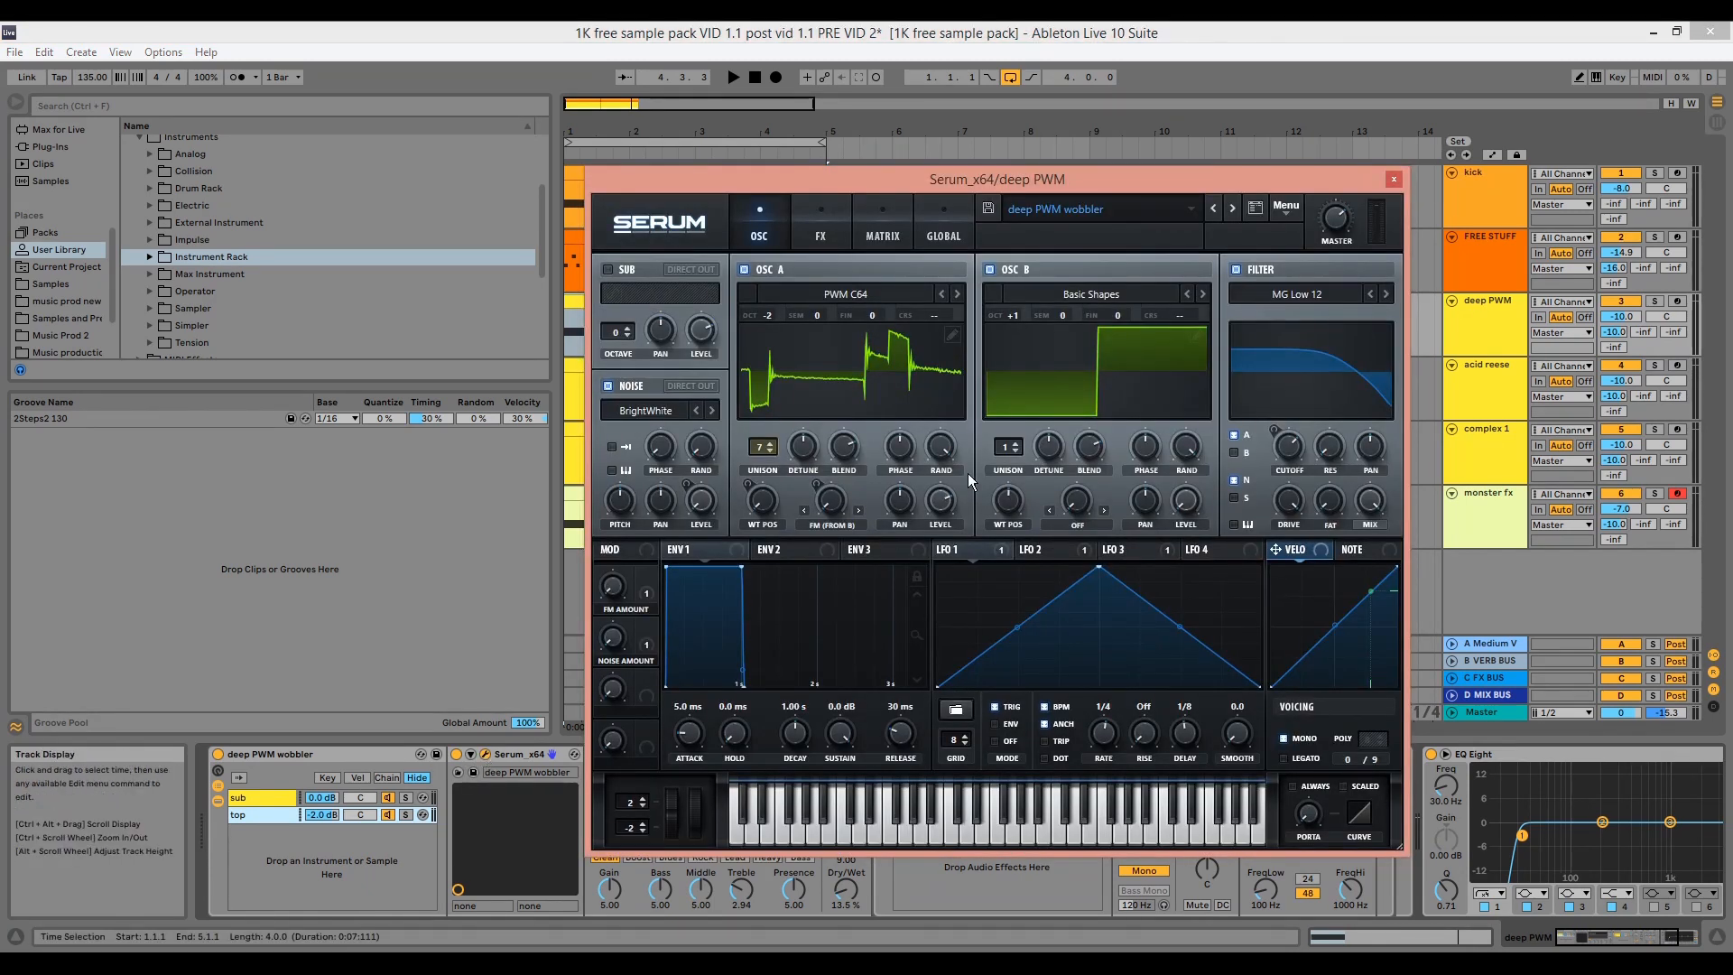
Solo and audition the deep PWM track, and display LFO 3 for oscillator A's wavetable position
left_click(1654, 301)
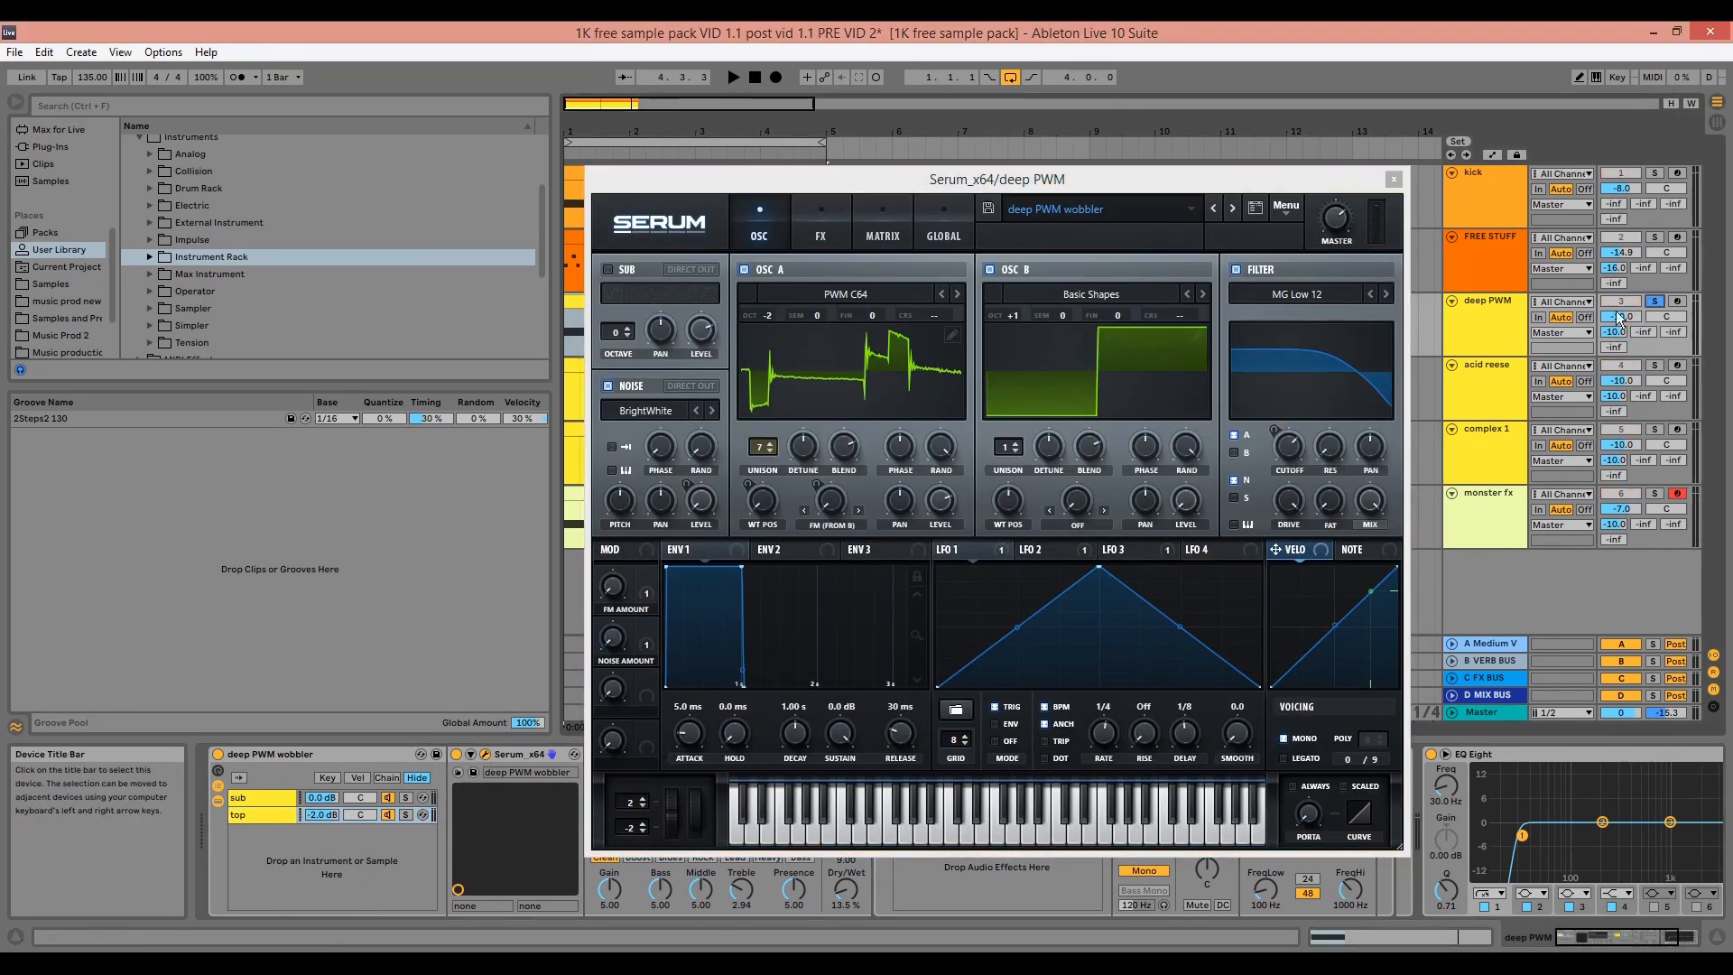
key("space")
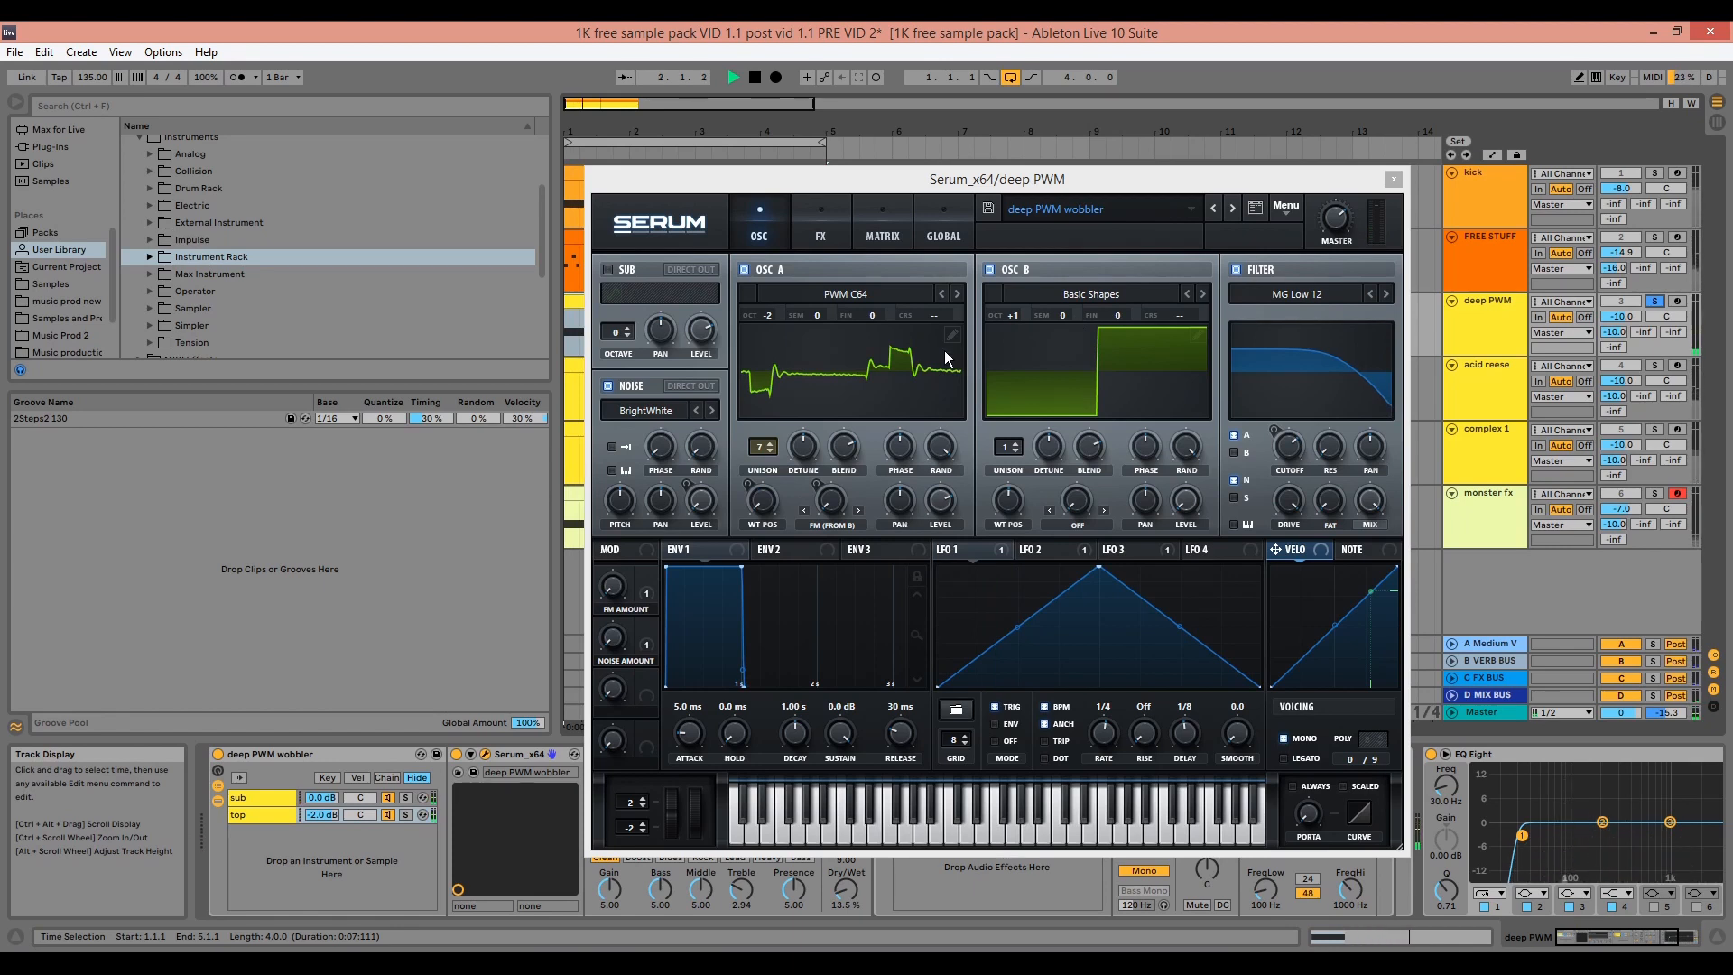
key("space")
left_click(766, 494)
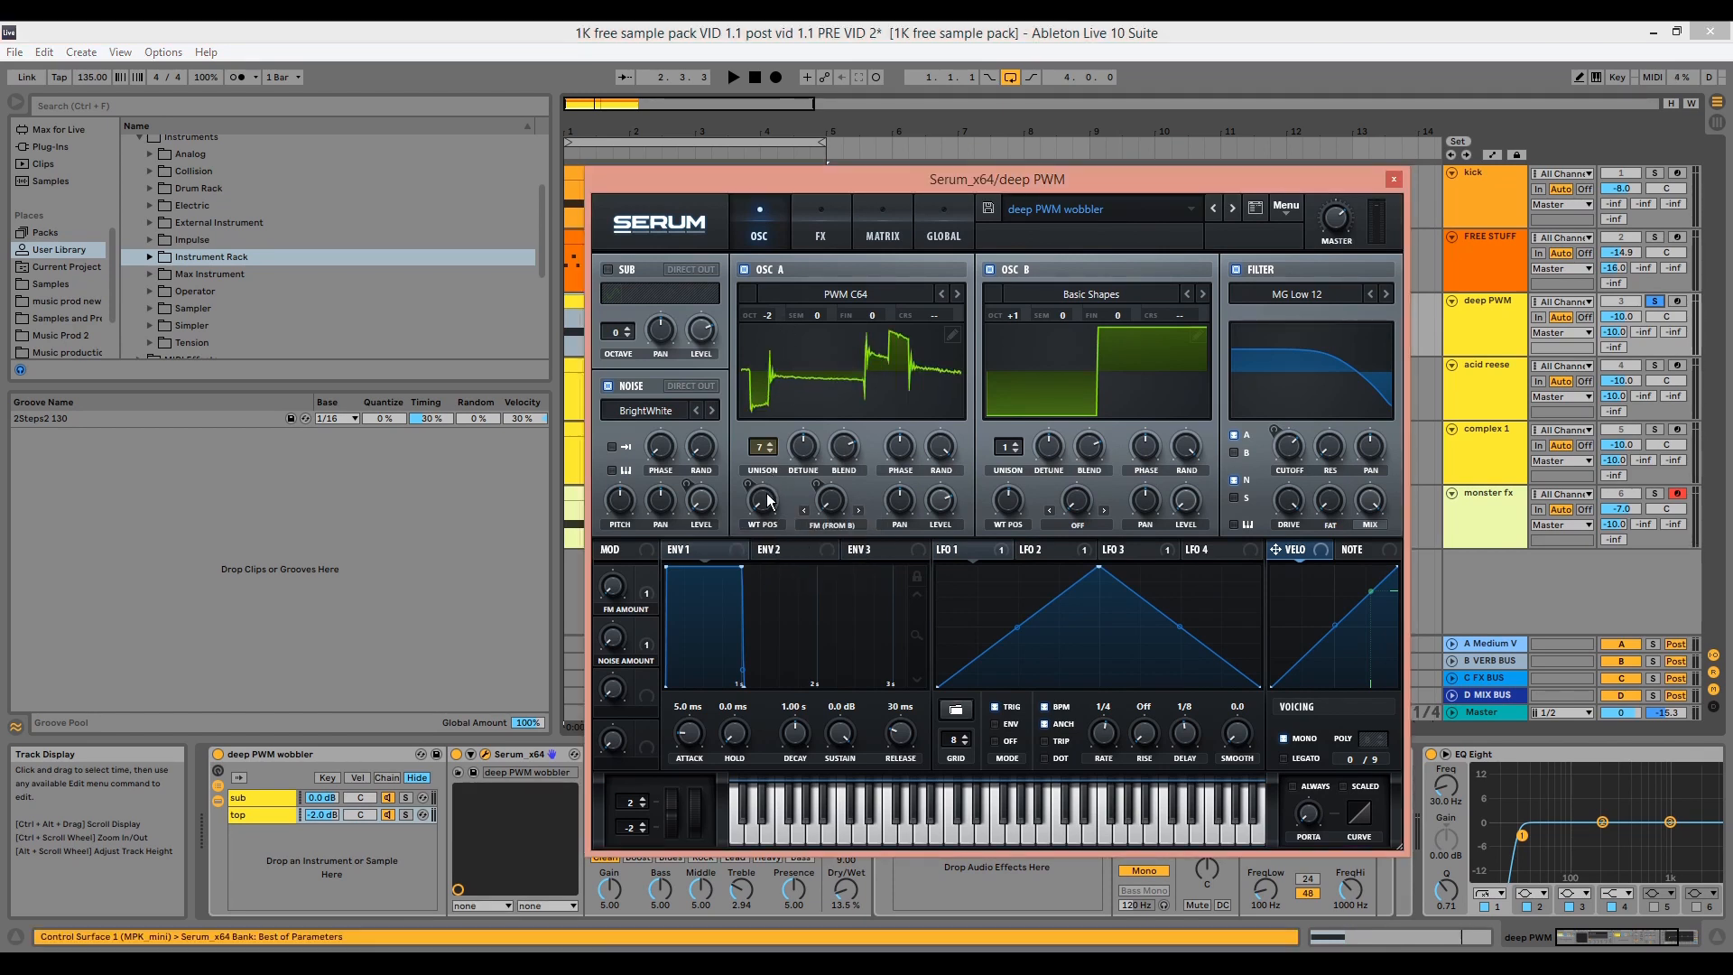
left_click(1139, 549)
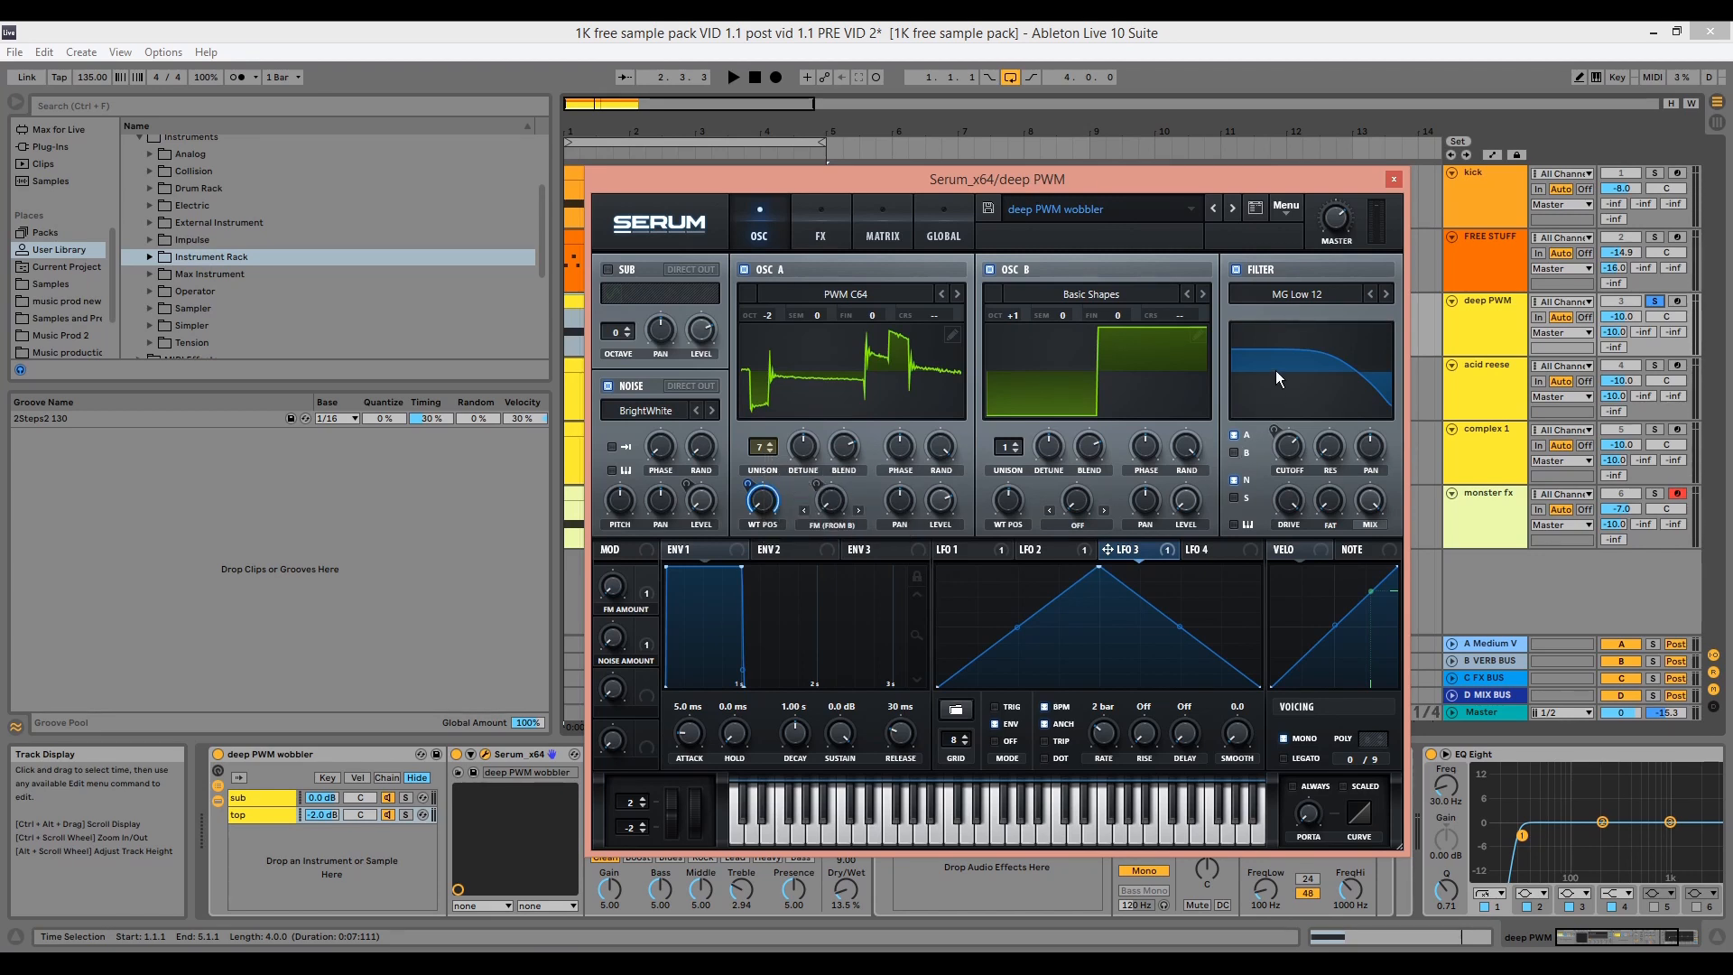
Audition the patch with Serum's MG Low 12 filter bypassed, re-enable the filter and display LFO 1
key("space")
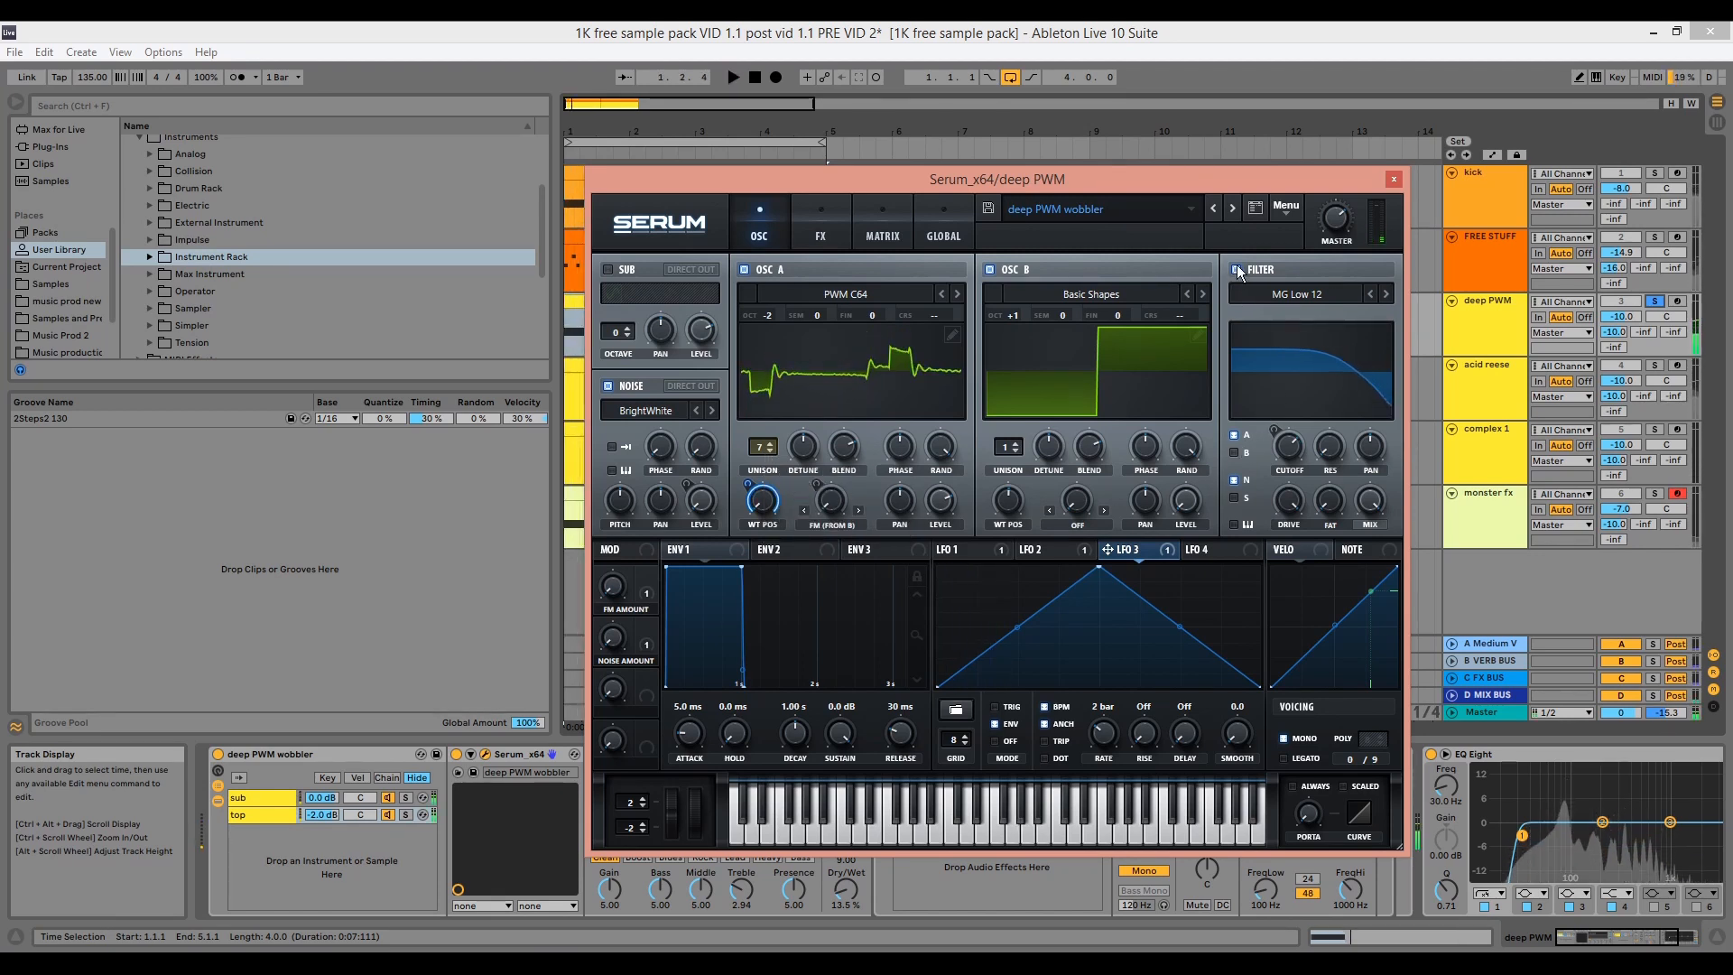
left_click(1235, 267)
key("space")
left_click(1236, 267)
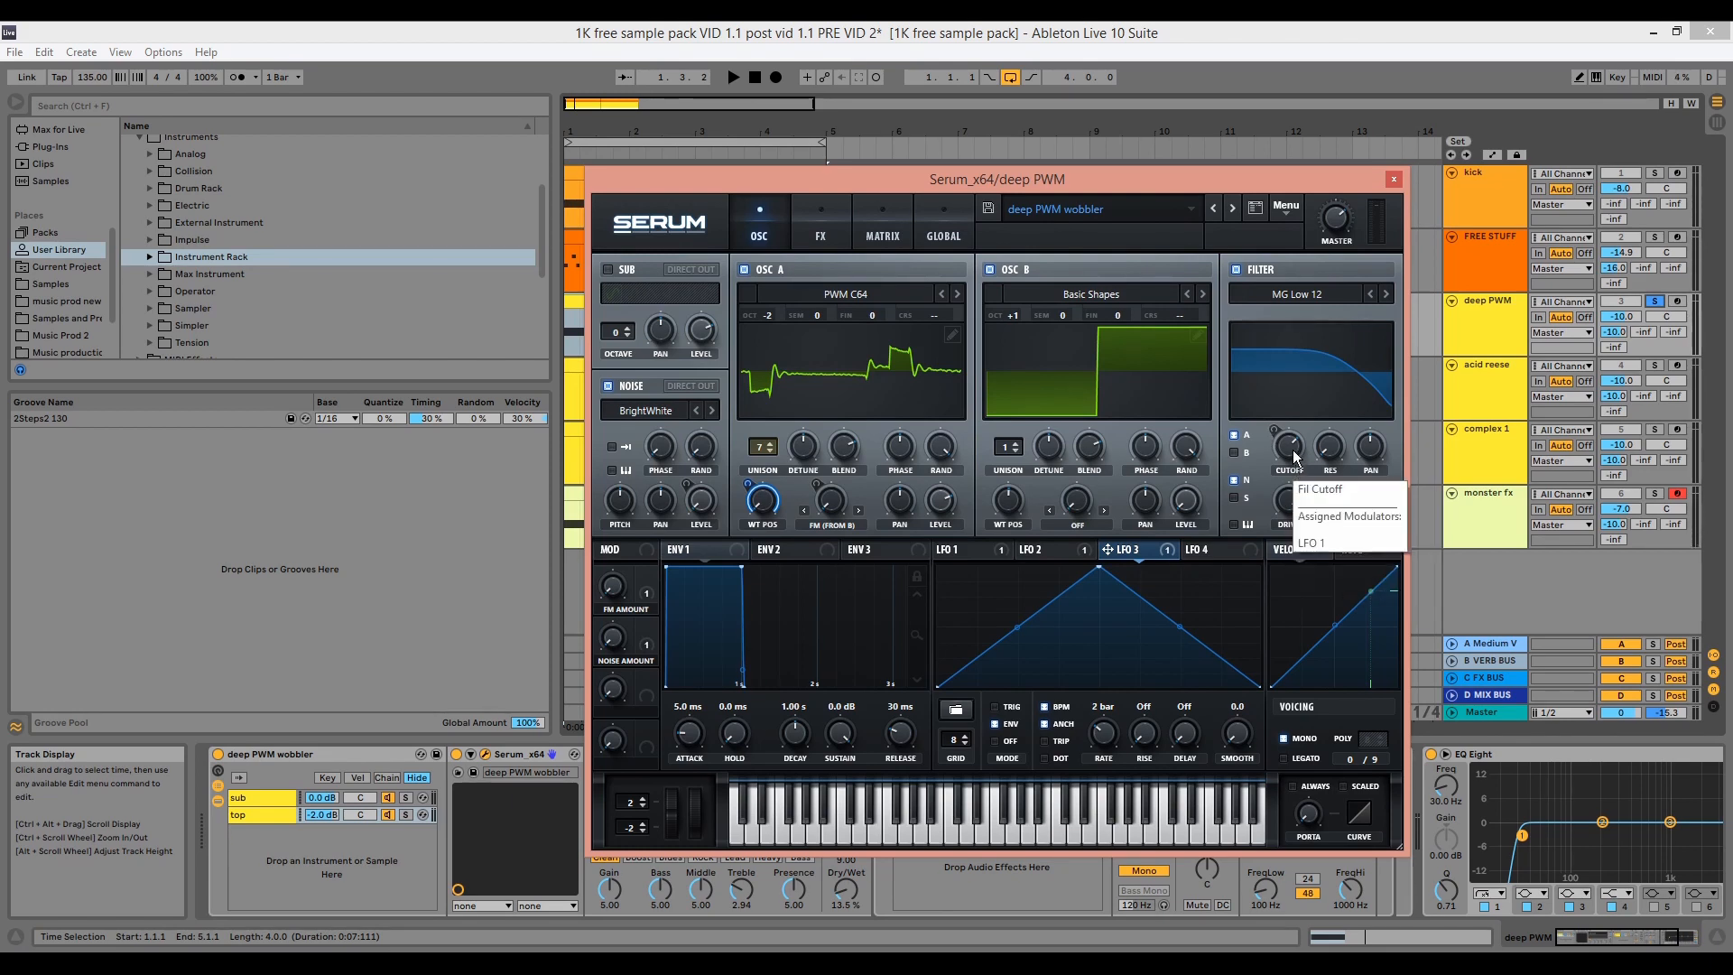
left_click(970, 550)
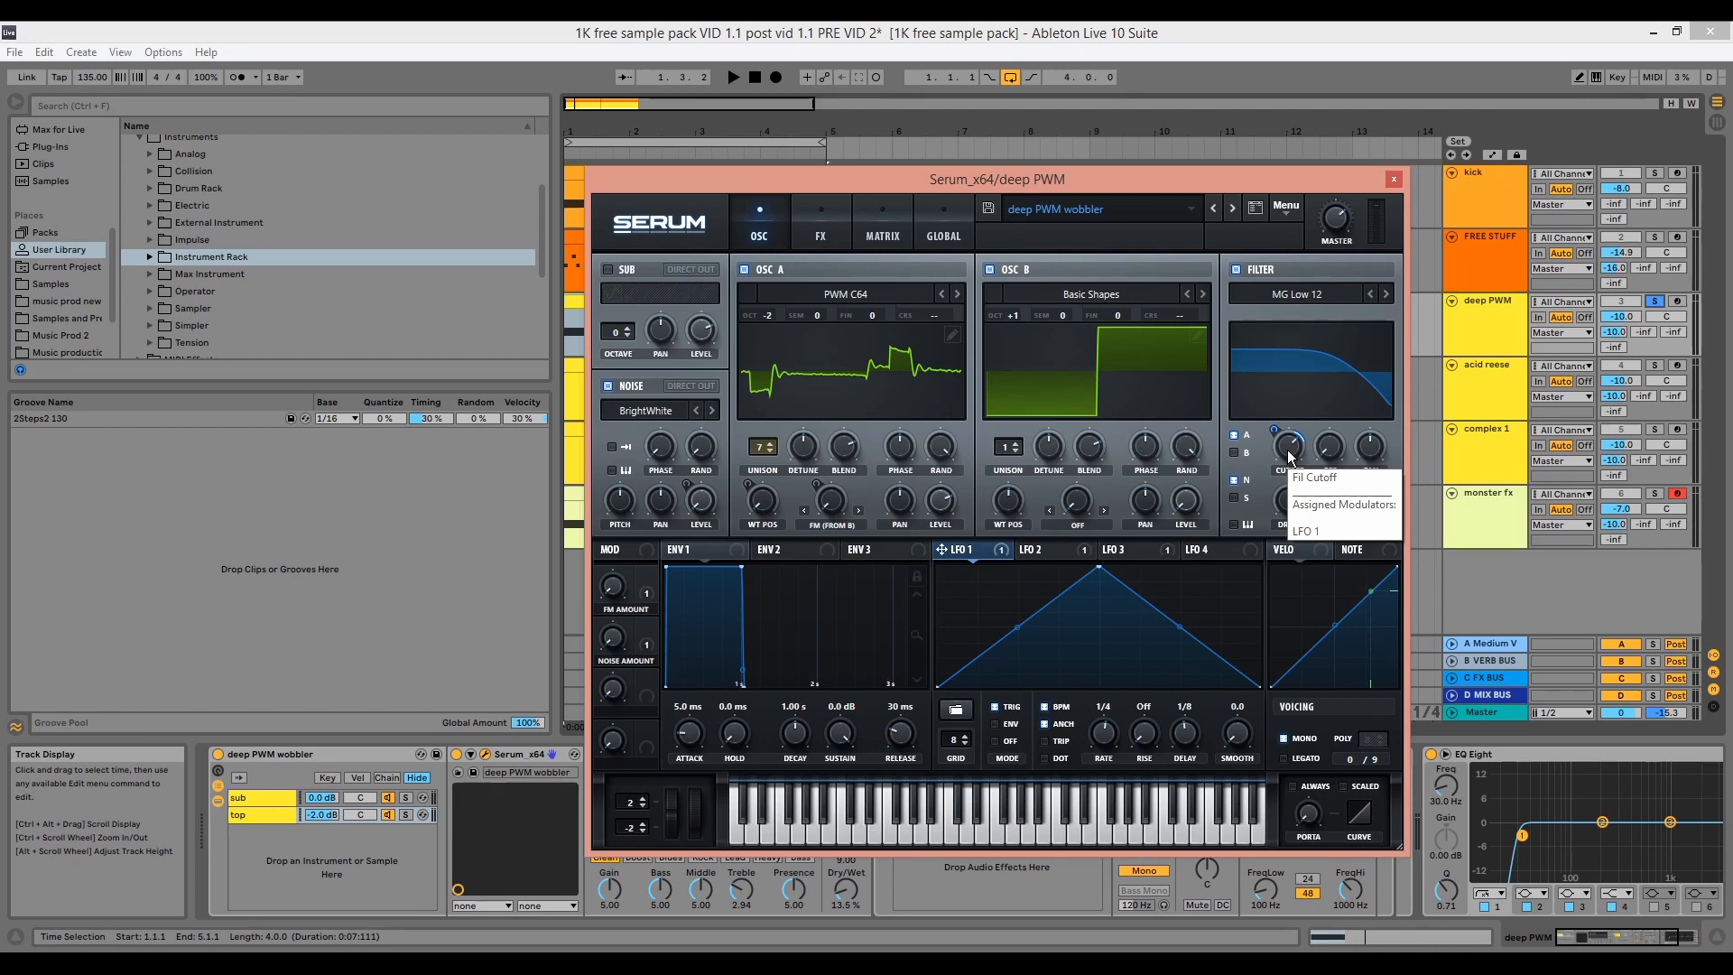
Show Serum's effects, audition the Tube distortion bypassed and re-enabled, and display LFO 2 for the effects filter cutoff
left_click(821, 251)
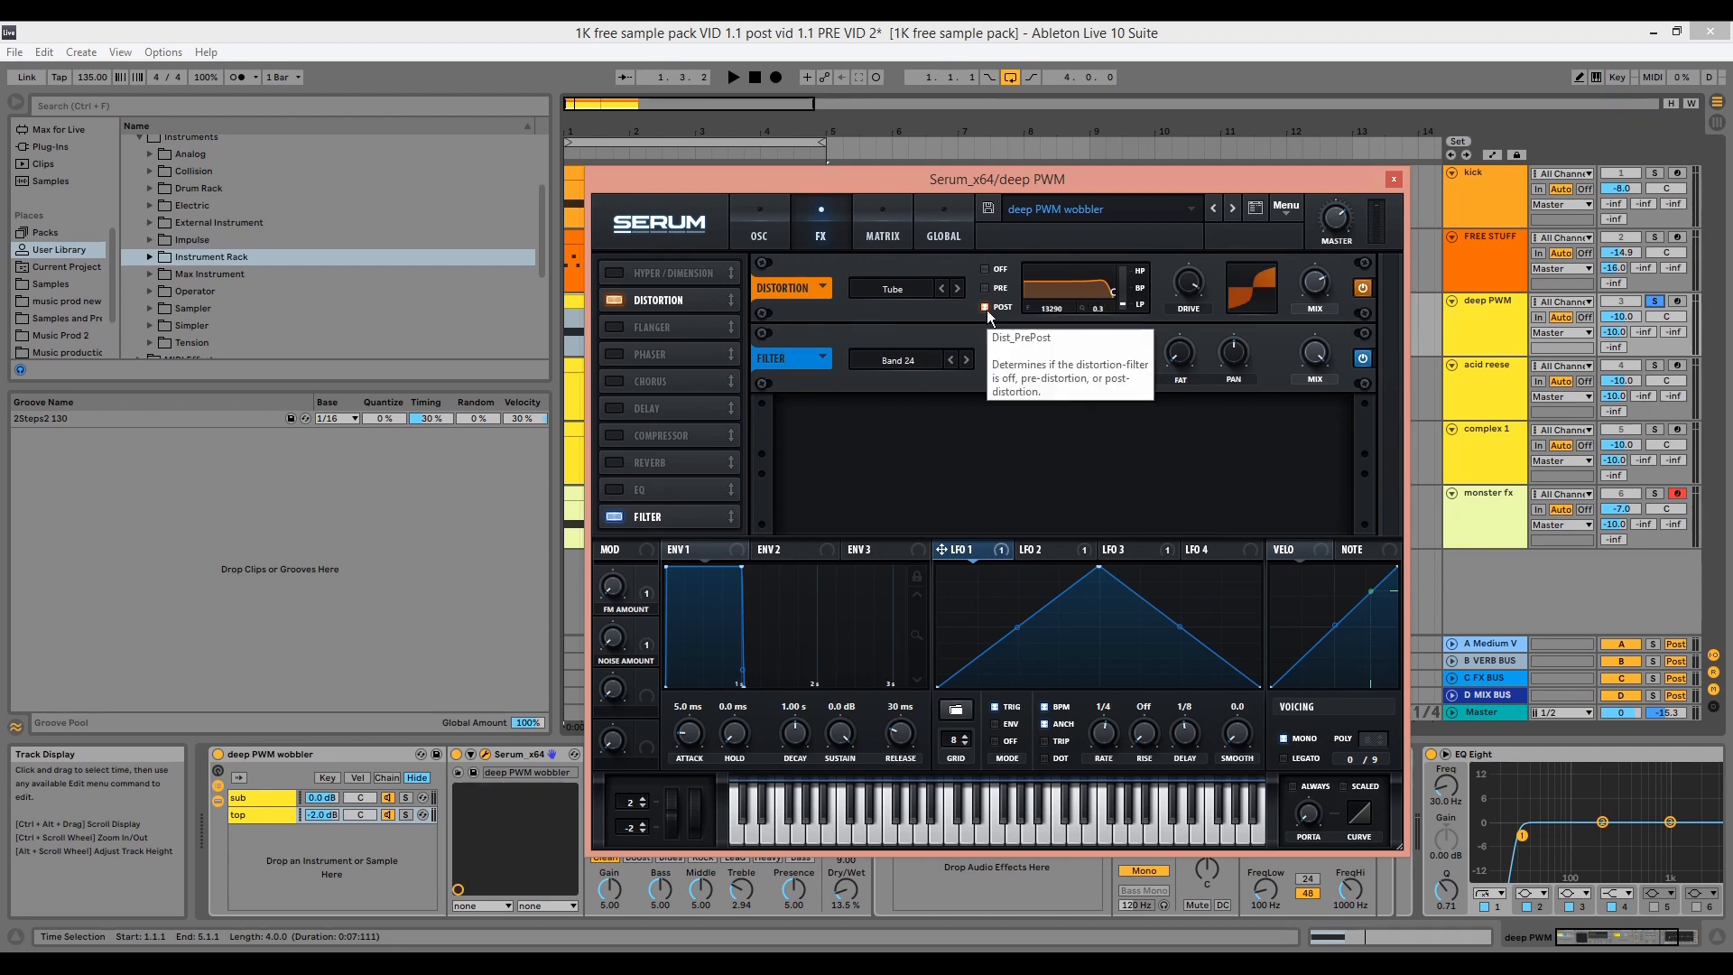
key("space")
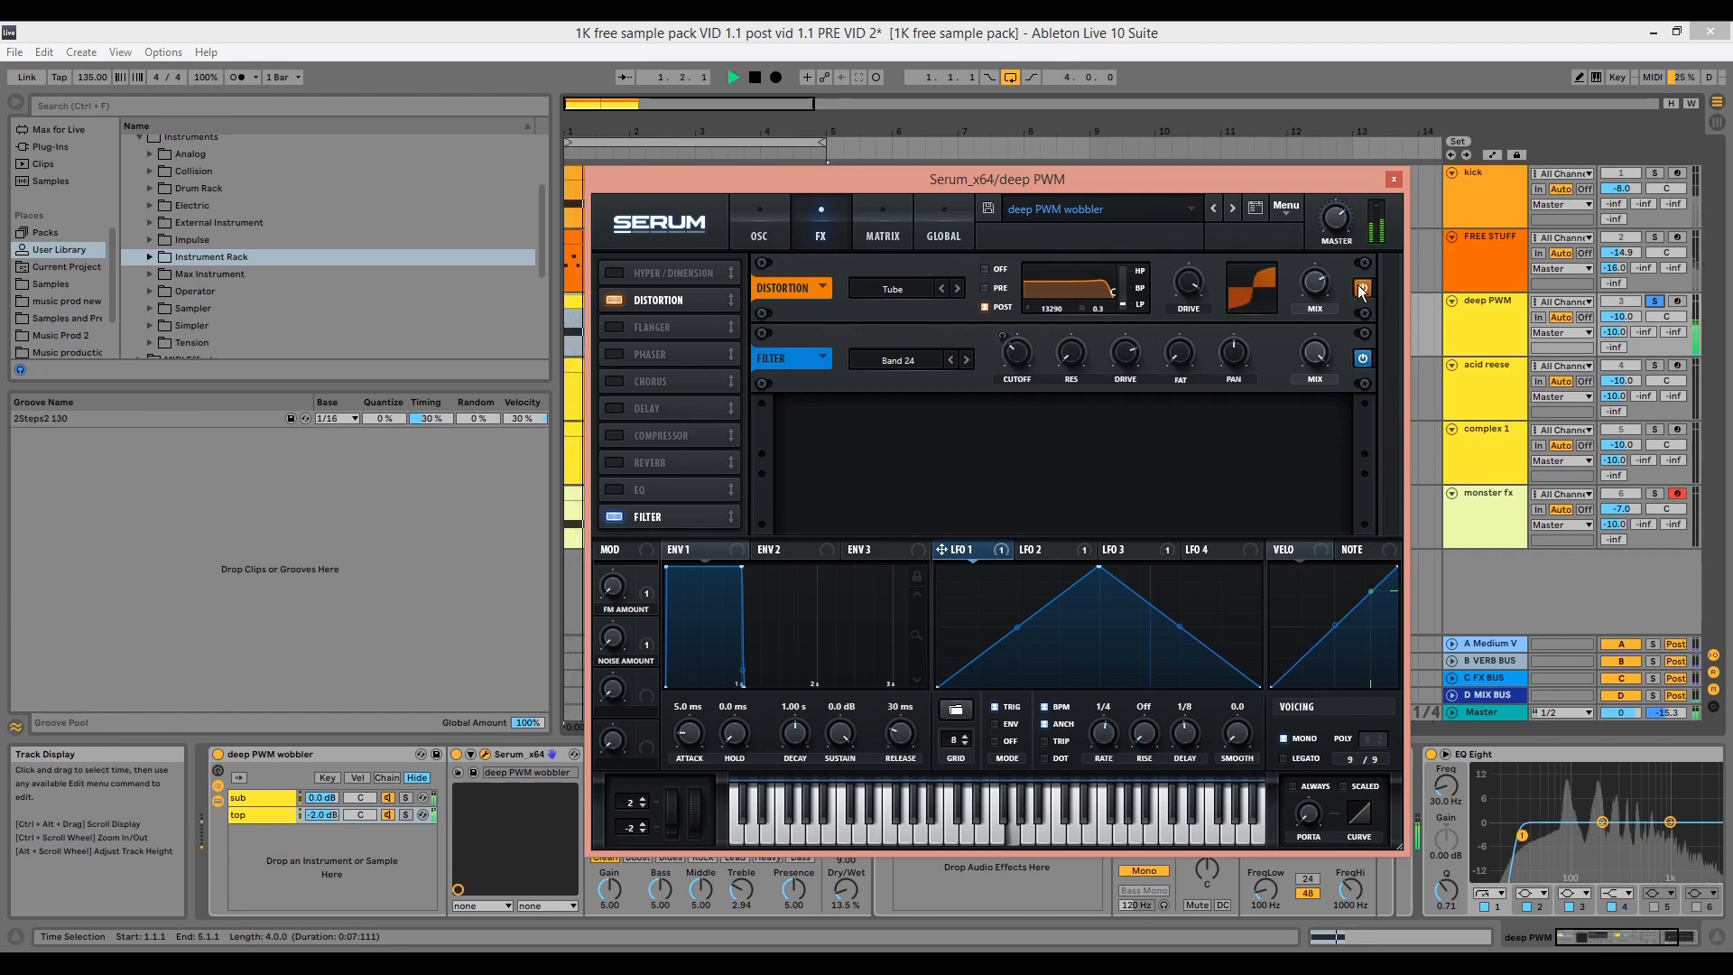
left_click(1362, 288)
left_click(1362, 288)
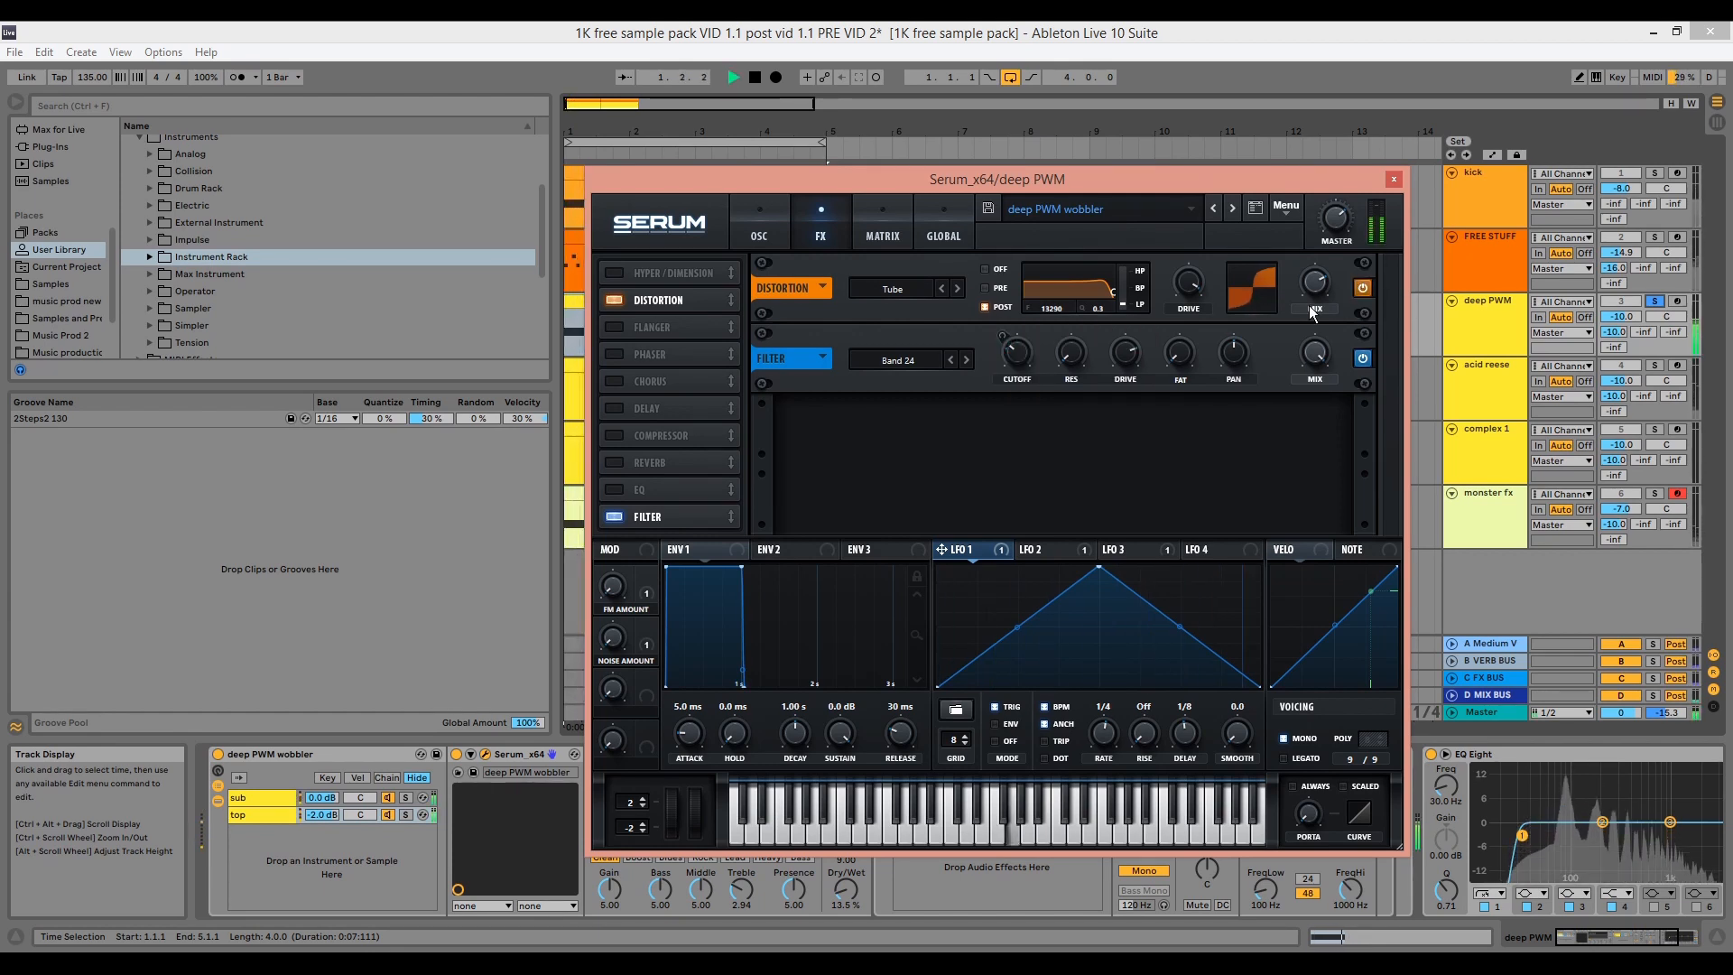
key("space")
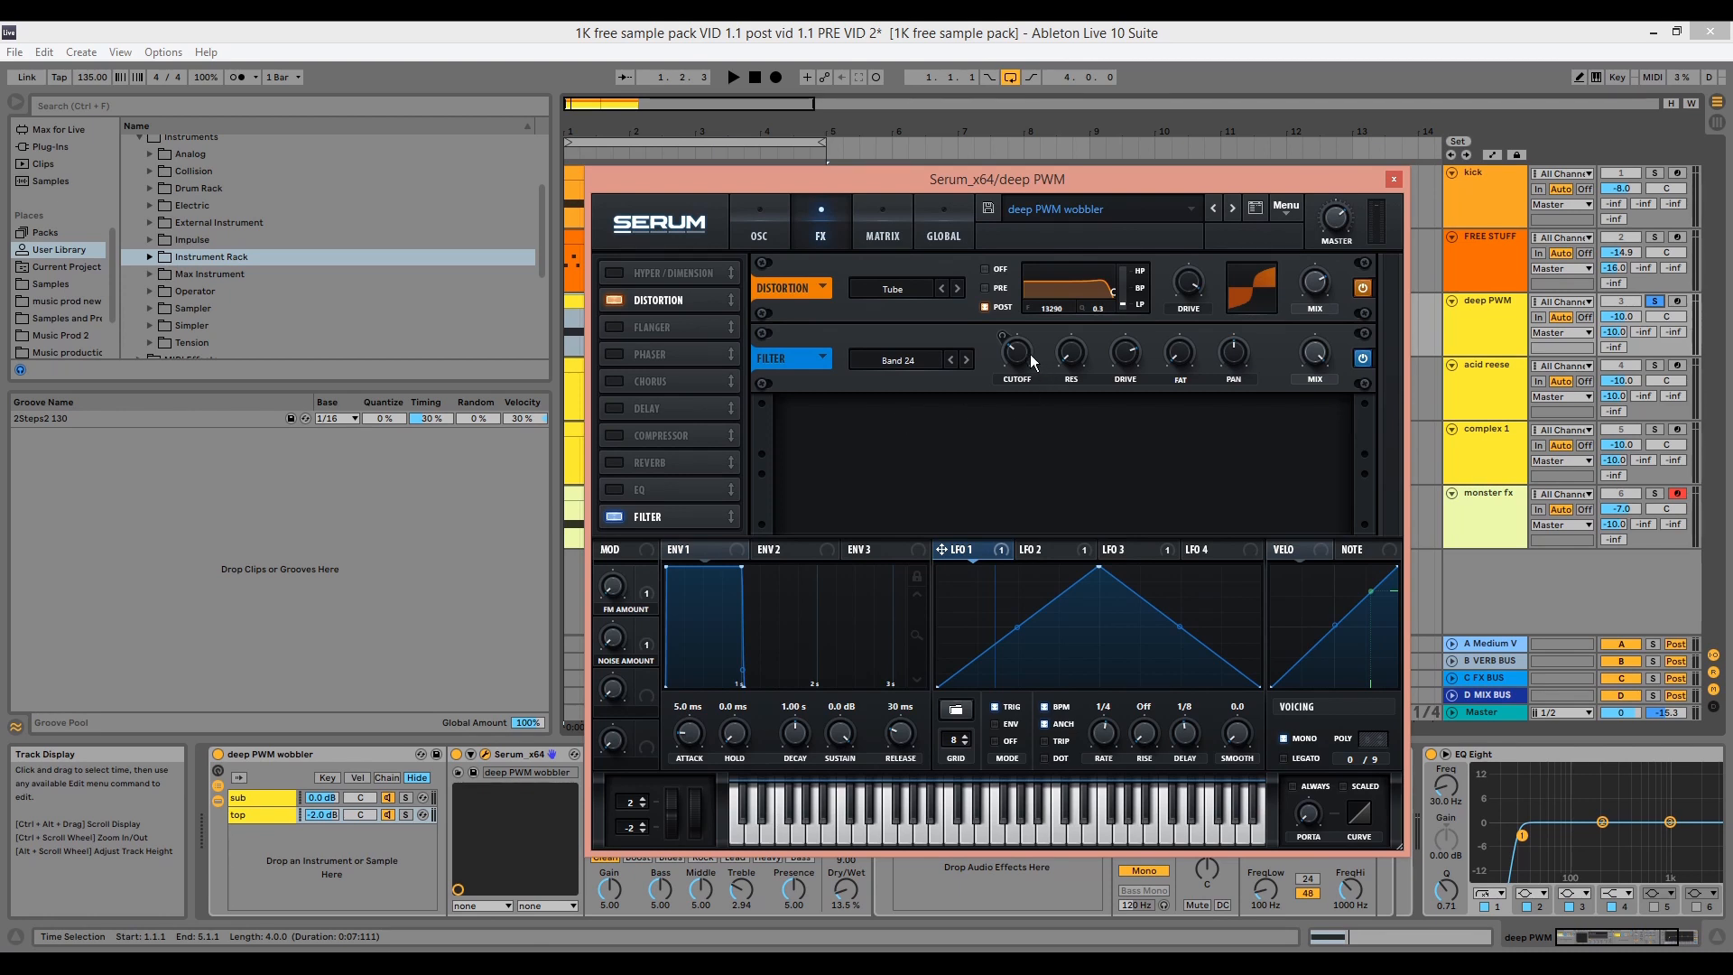
left_click(1052, 545)
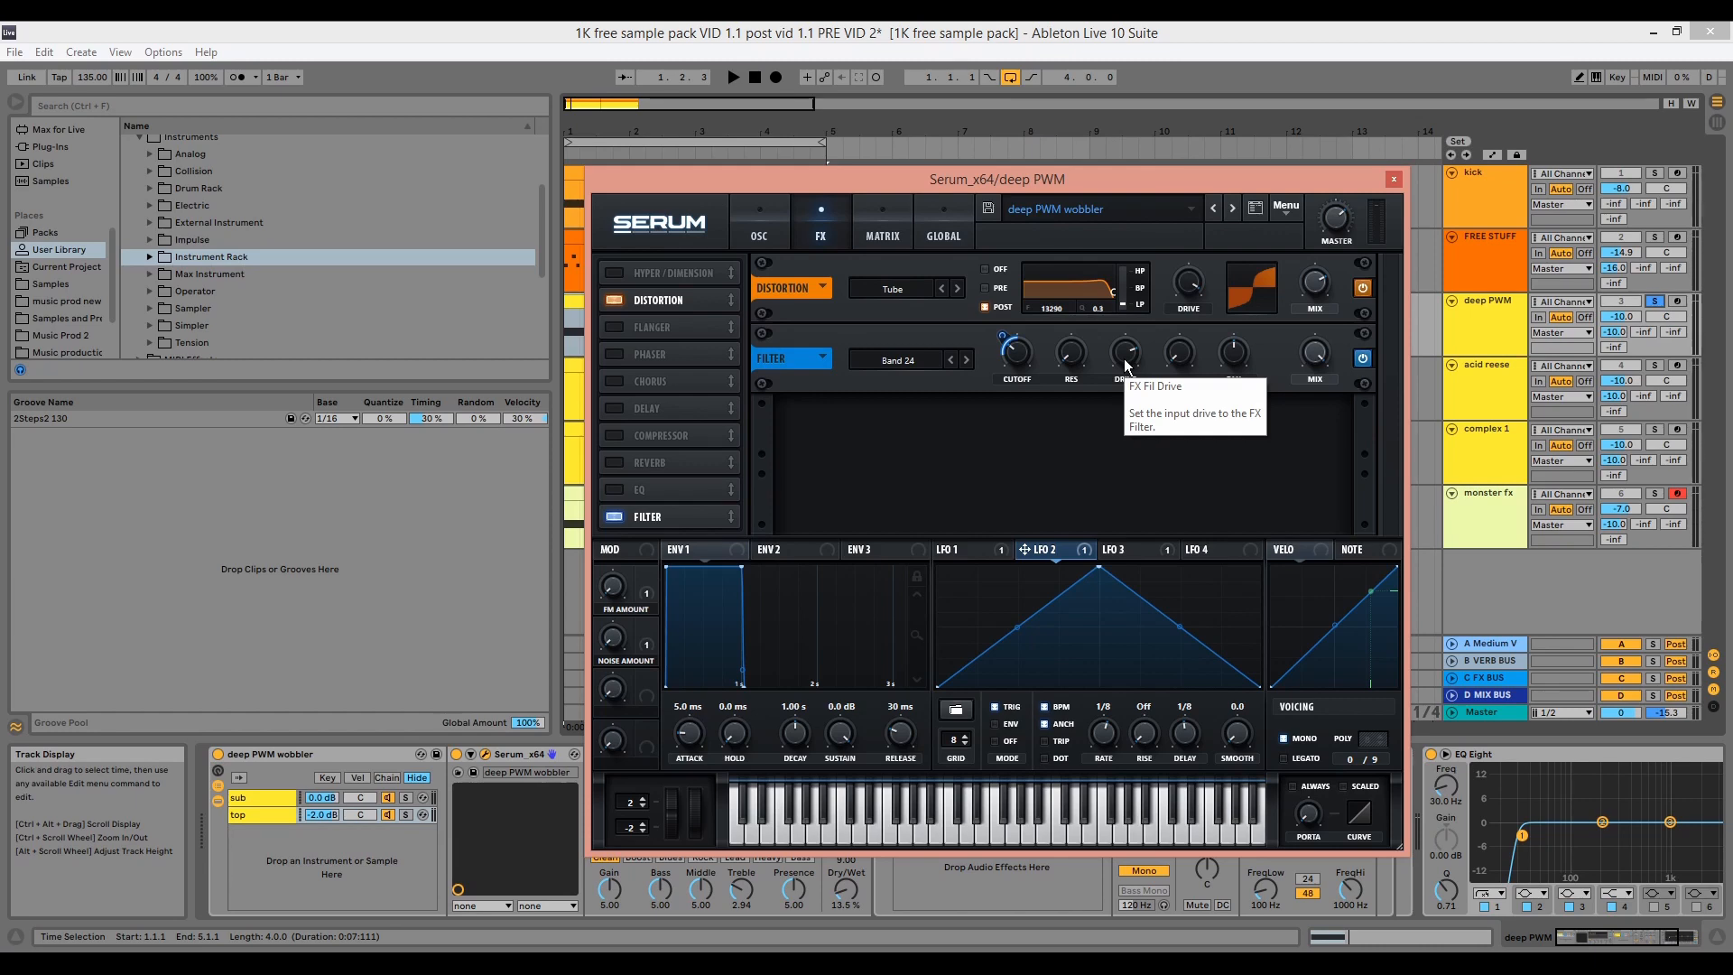
Return to Serum's oscillator page, play the patch to demonstrate the FM and noise amounts, and close the editor
left_click(787, 233)
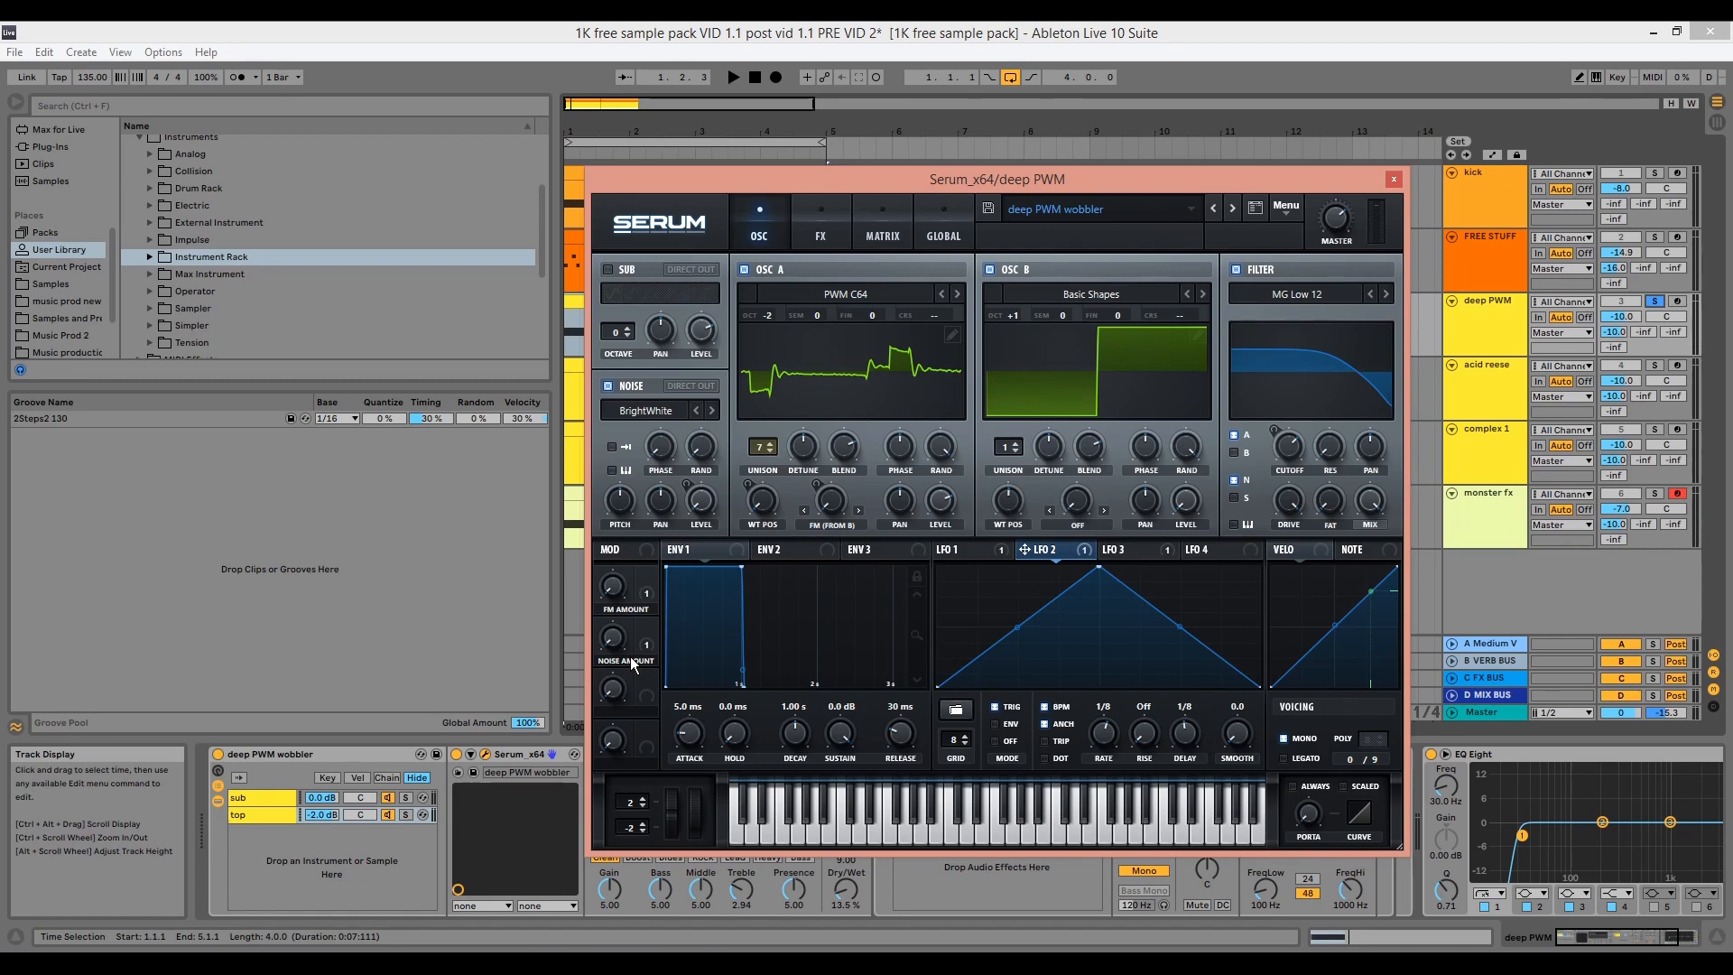
key("space")
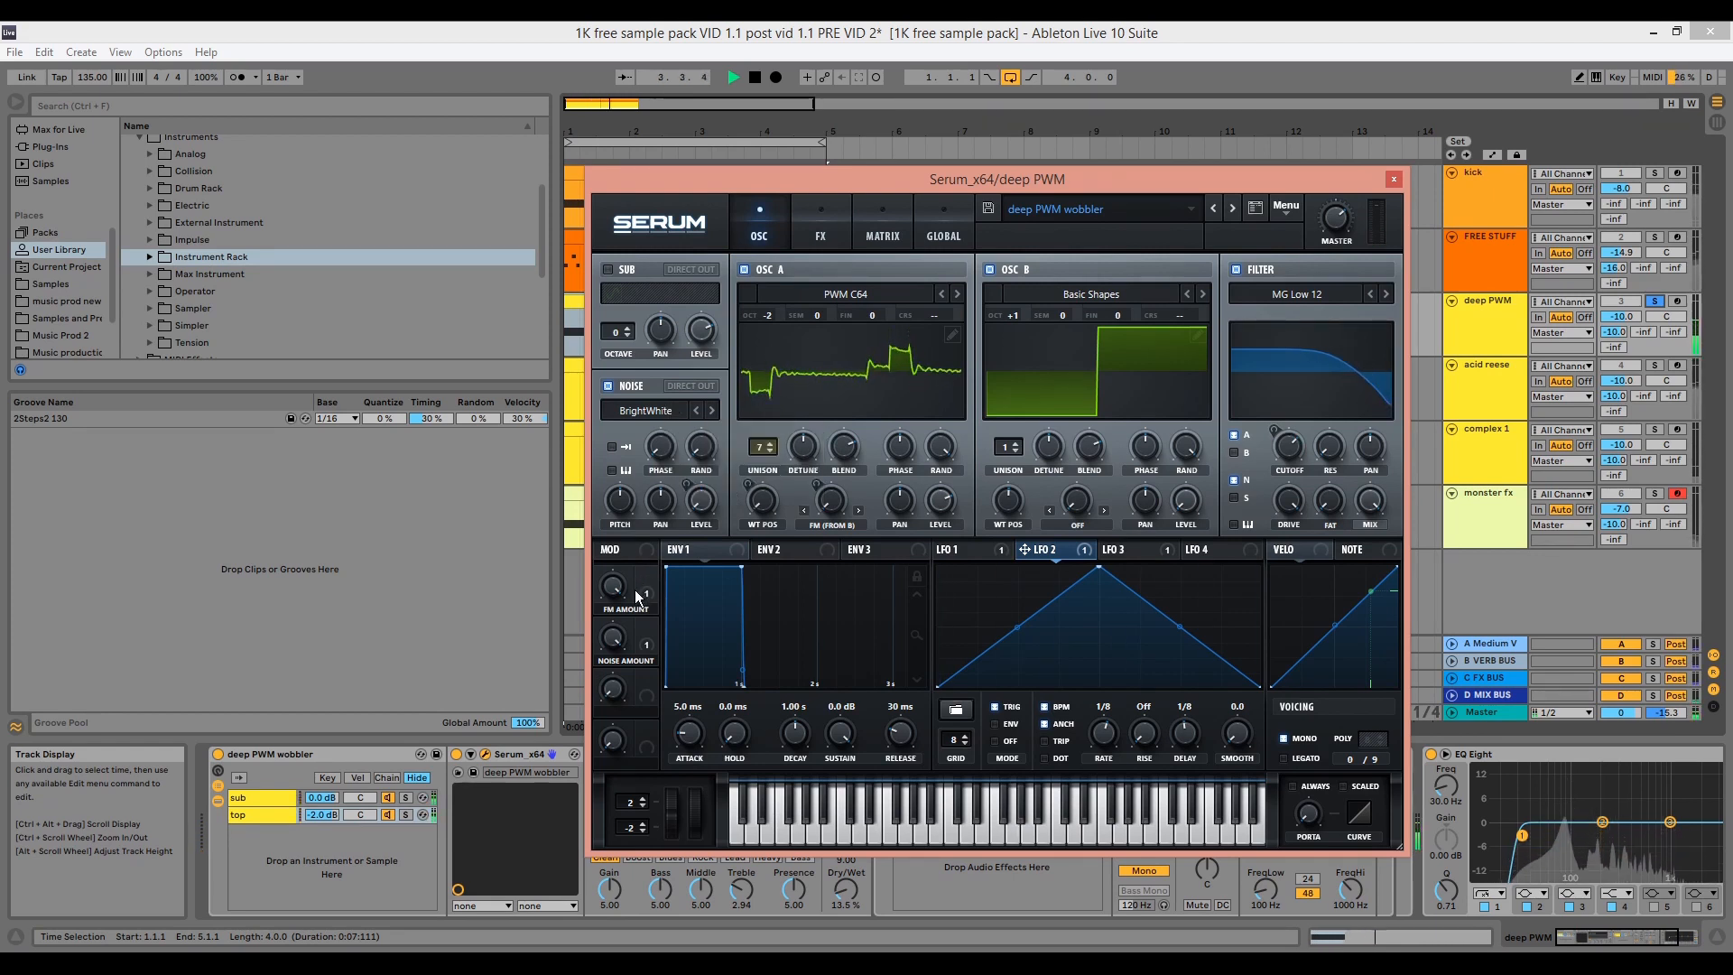
key("space")
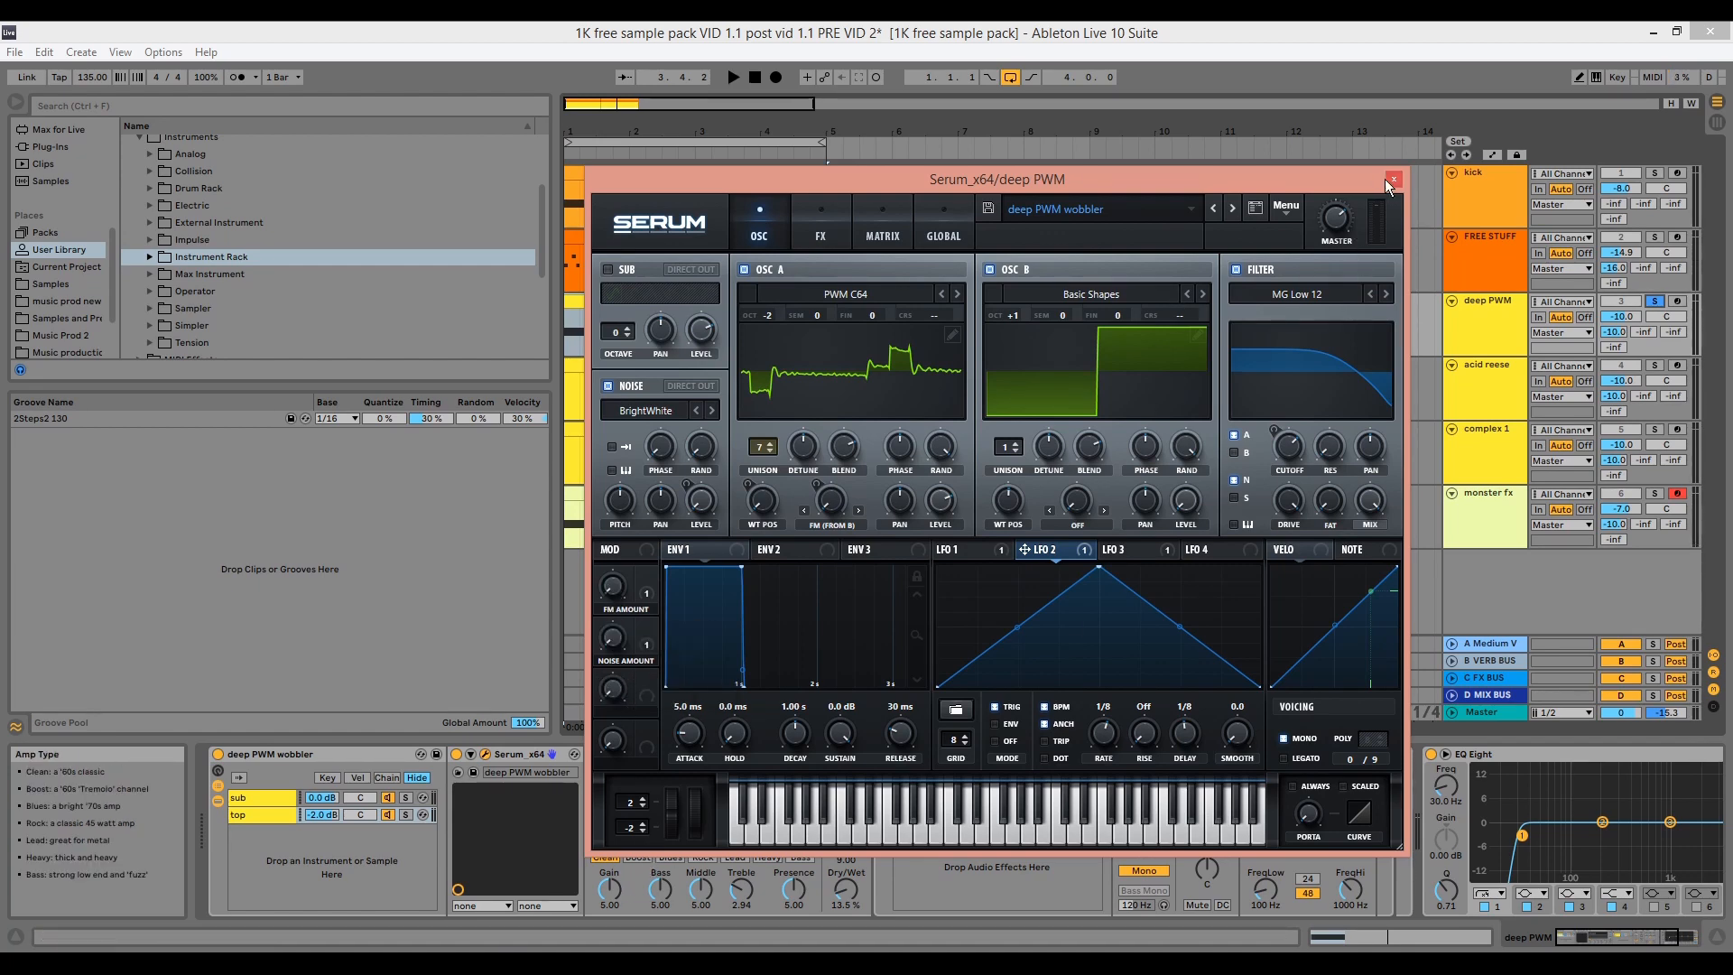
left_click(1392, 178)
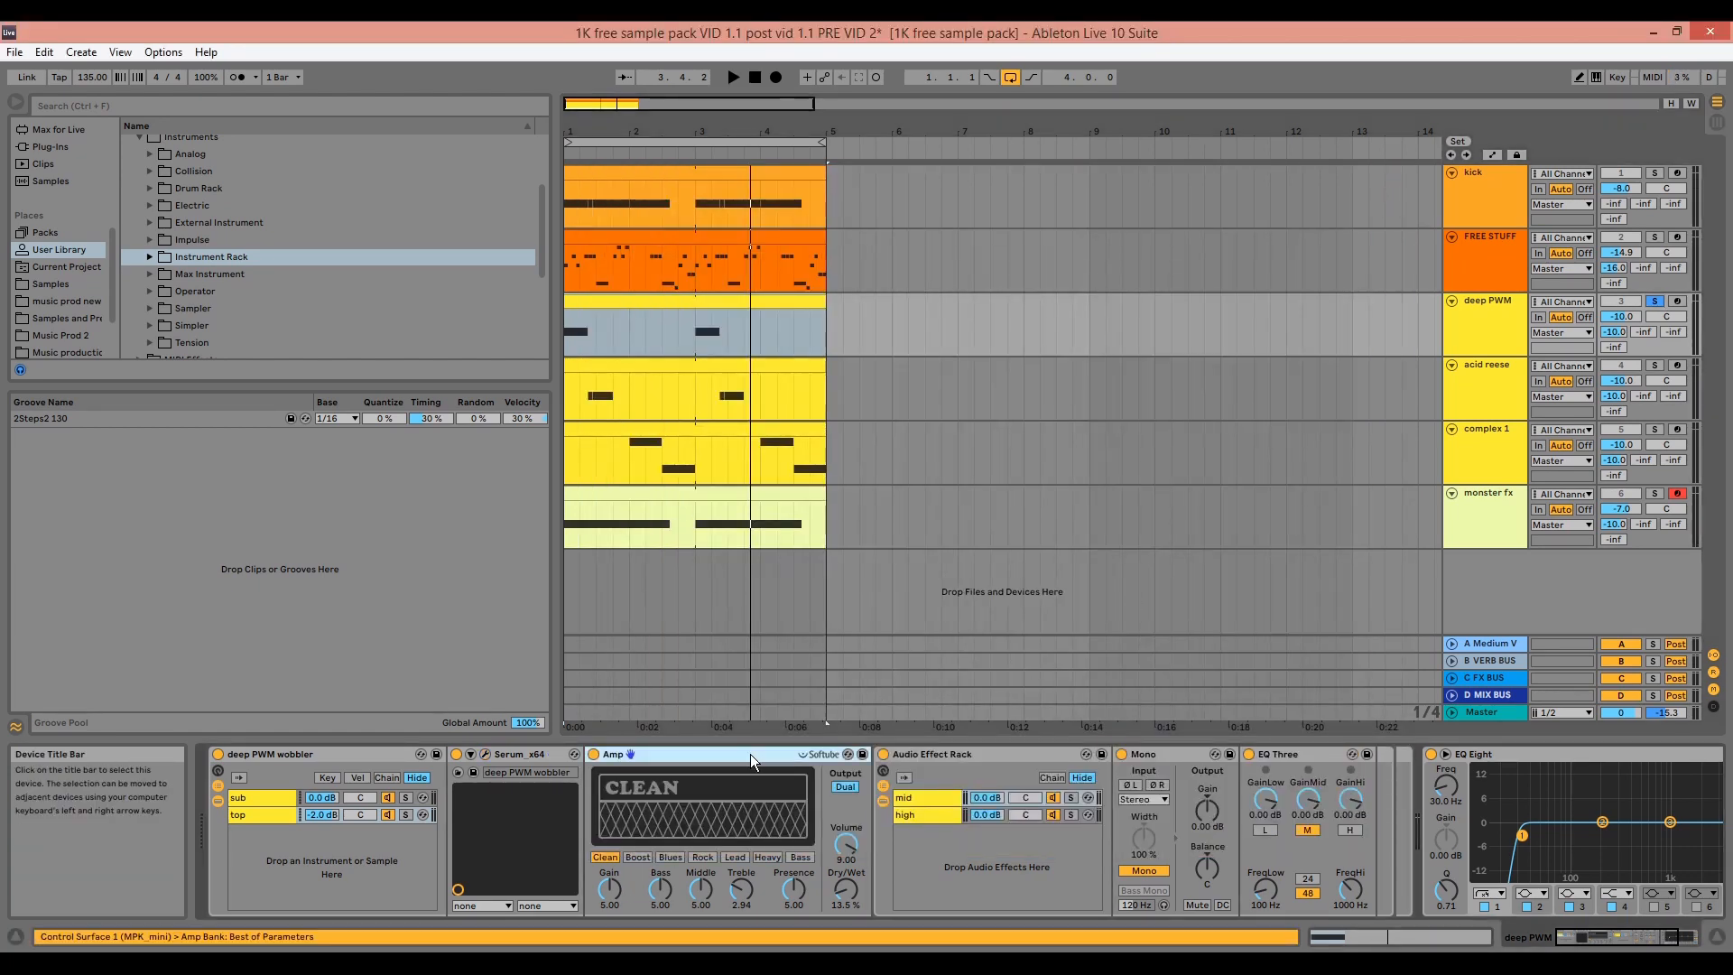
Audition the Amp effect and examine the mid chain's Mono and EQ Three devices and the final EQ Eight
key("space")
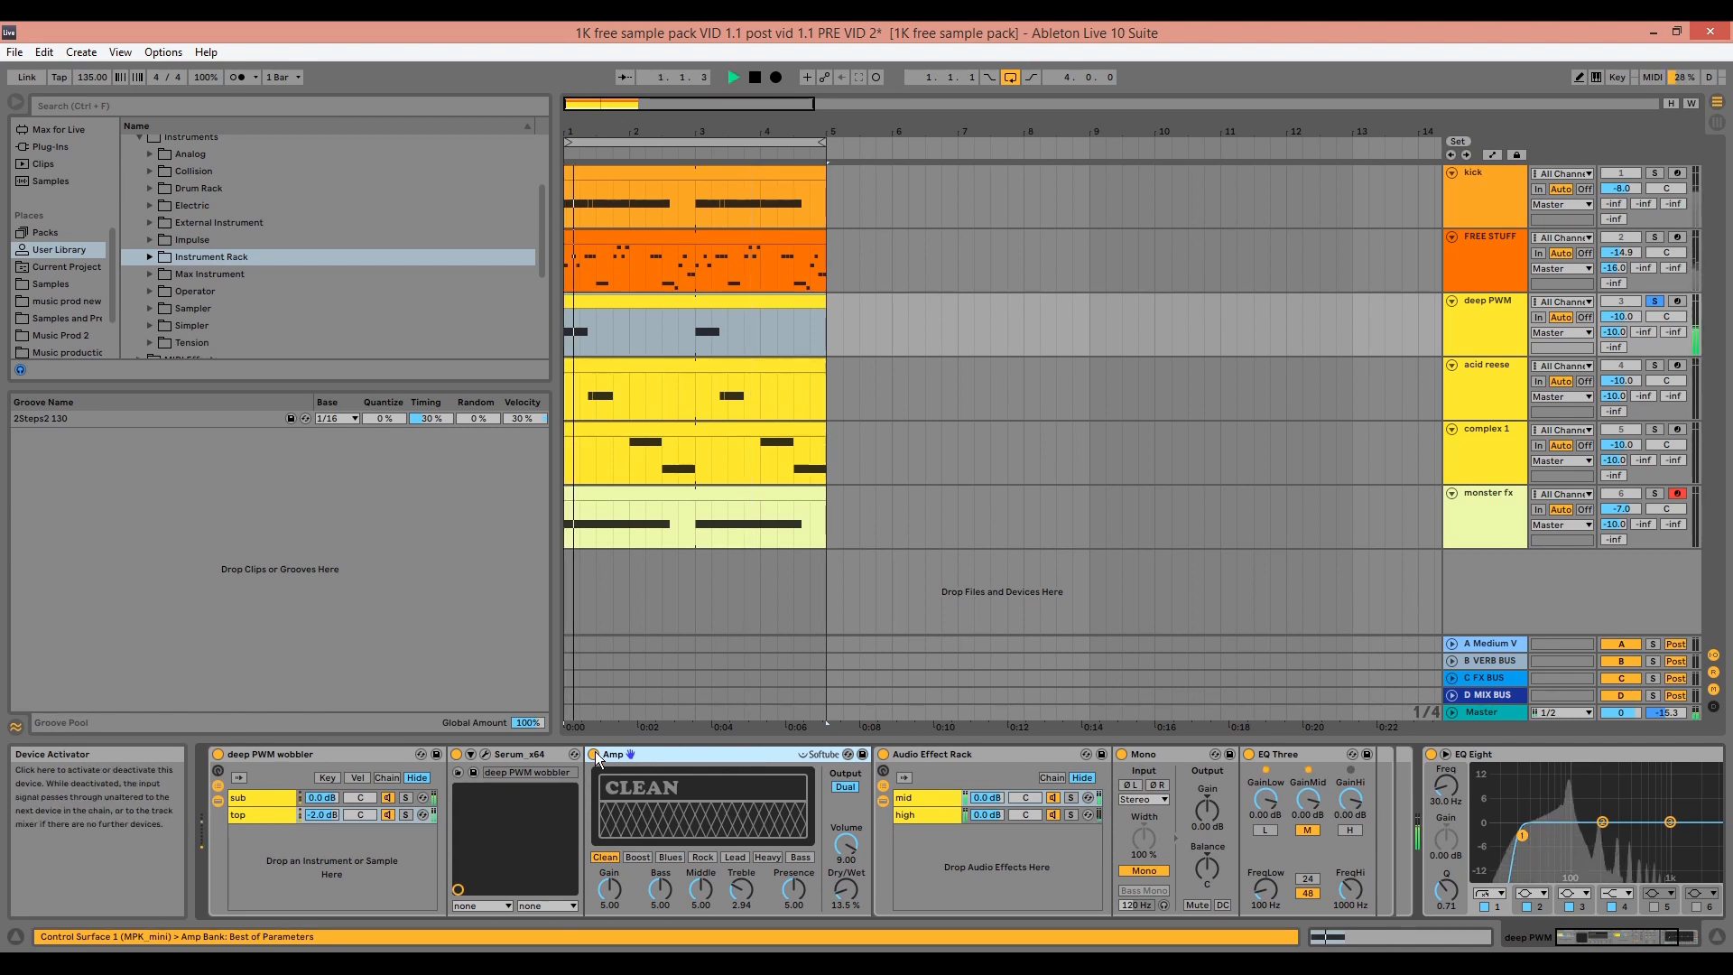
key("space")
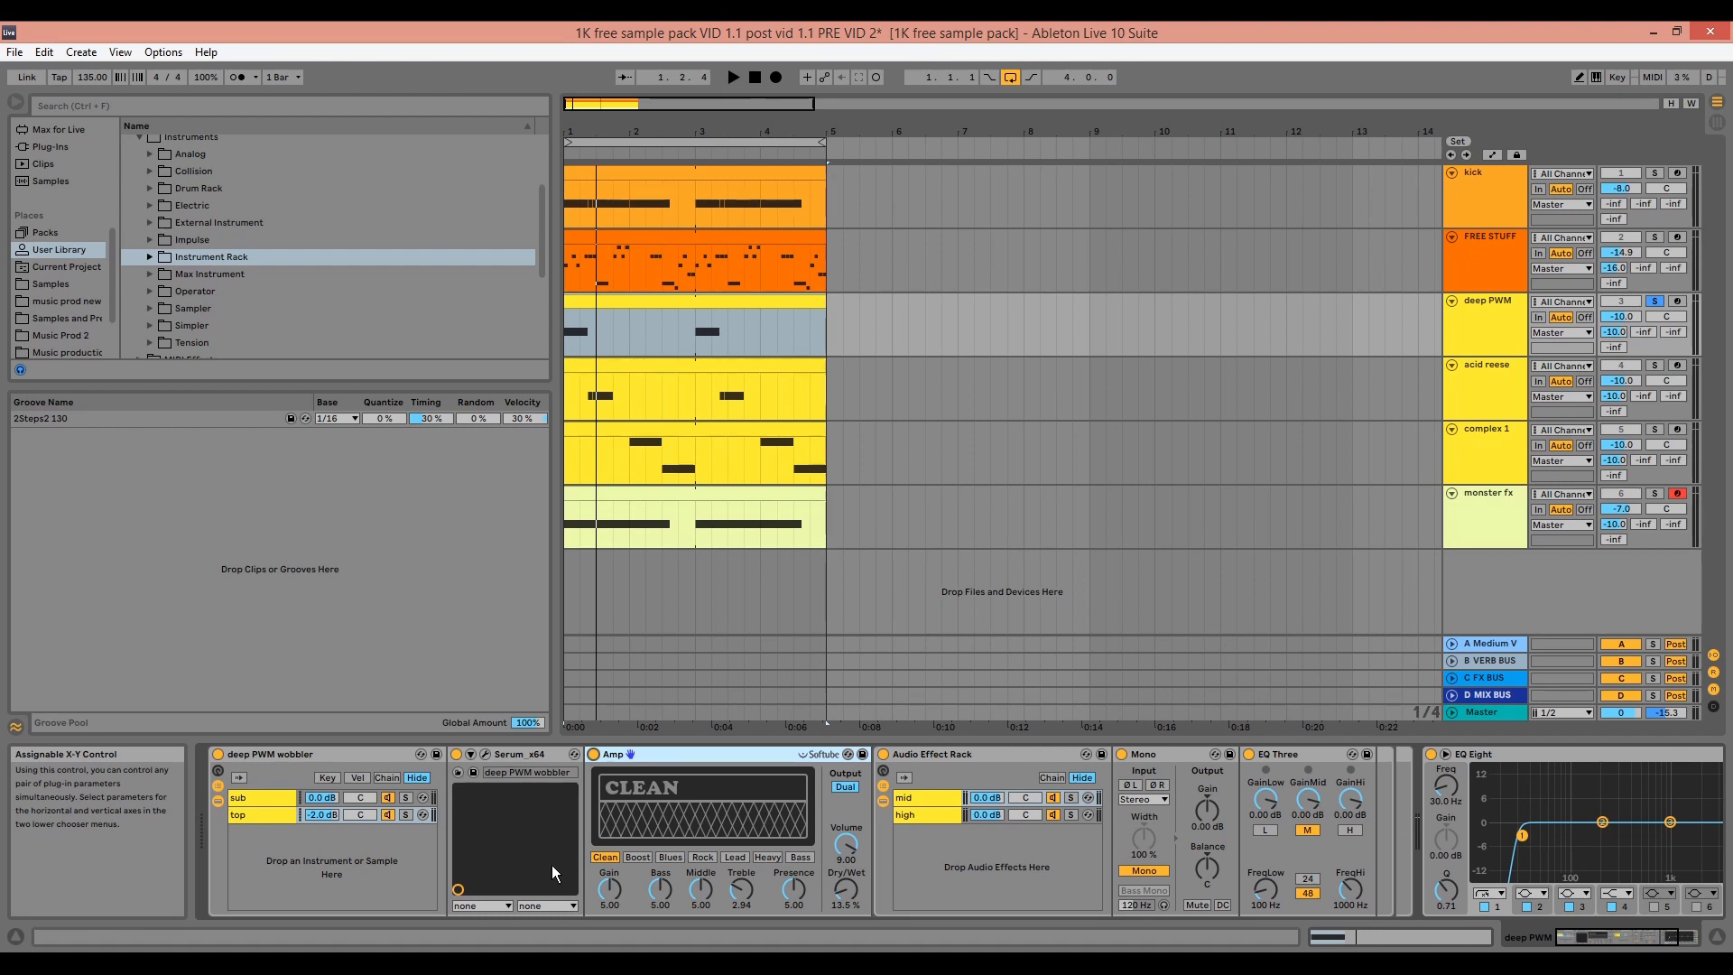
left_click(935, 800)
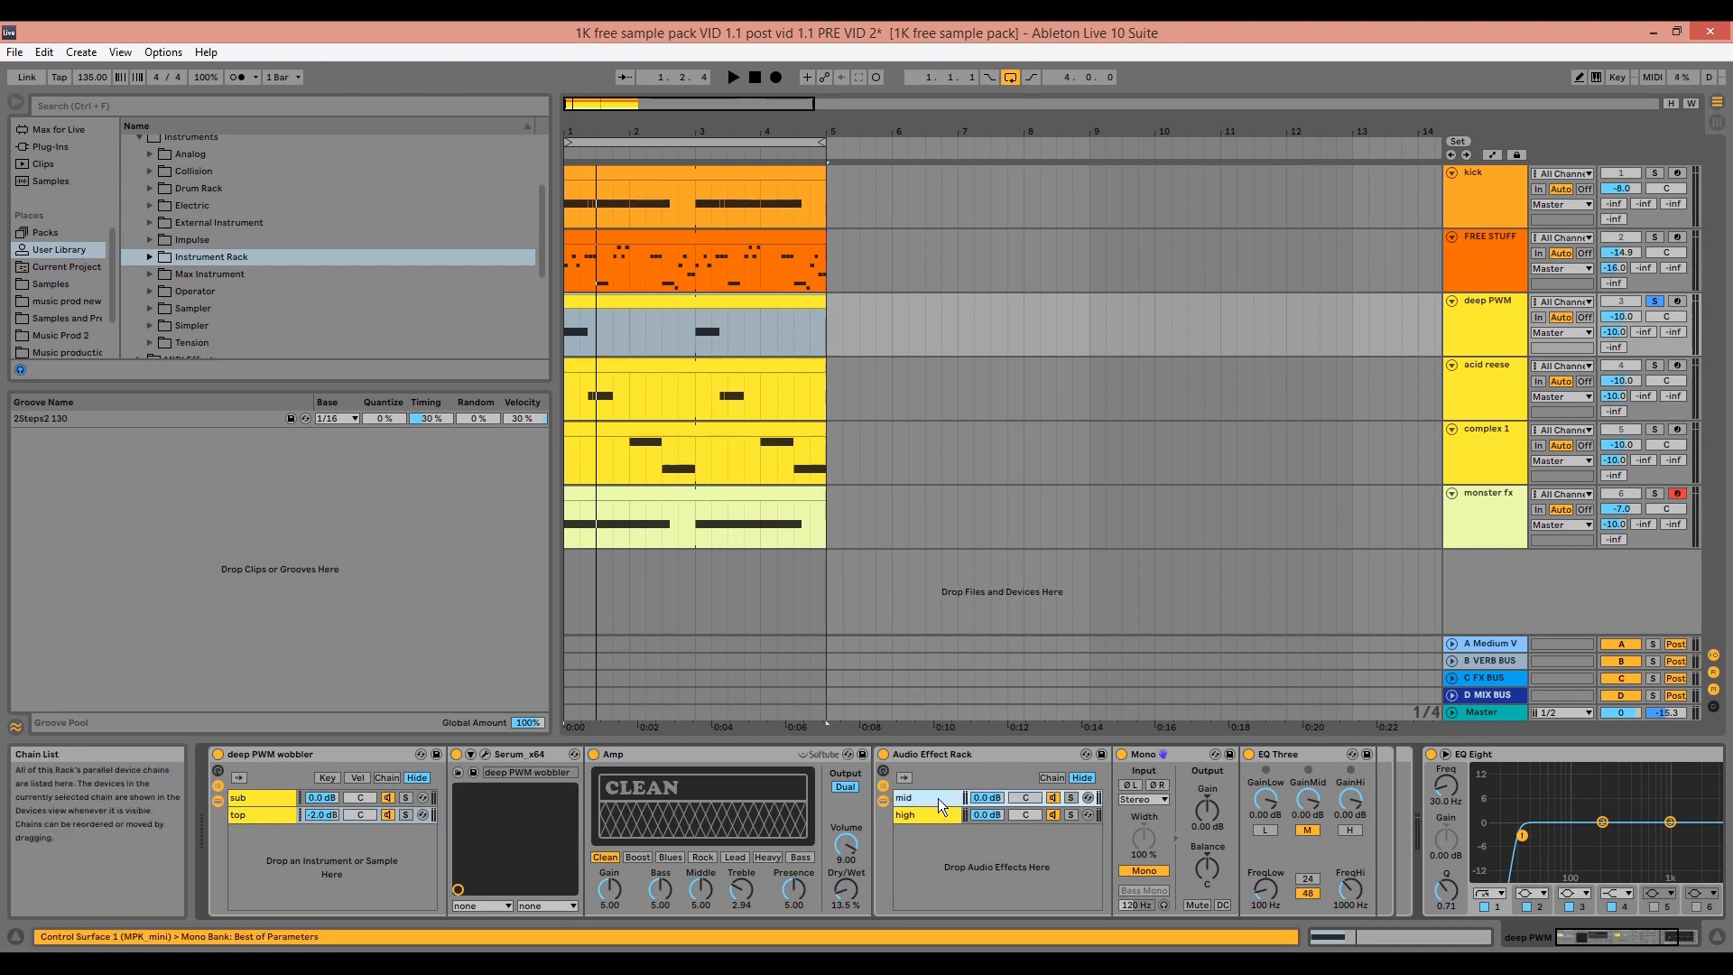
left_click(1171, 756)
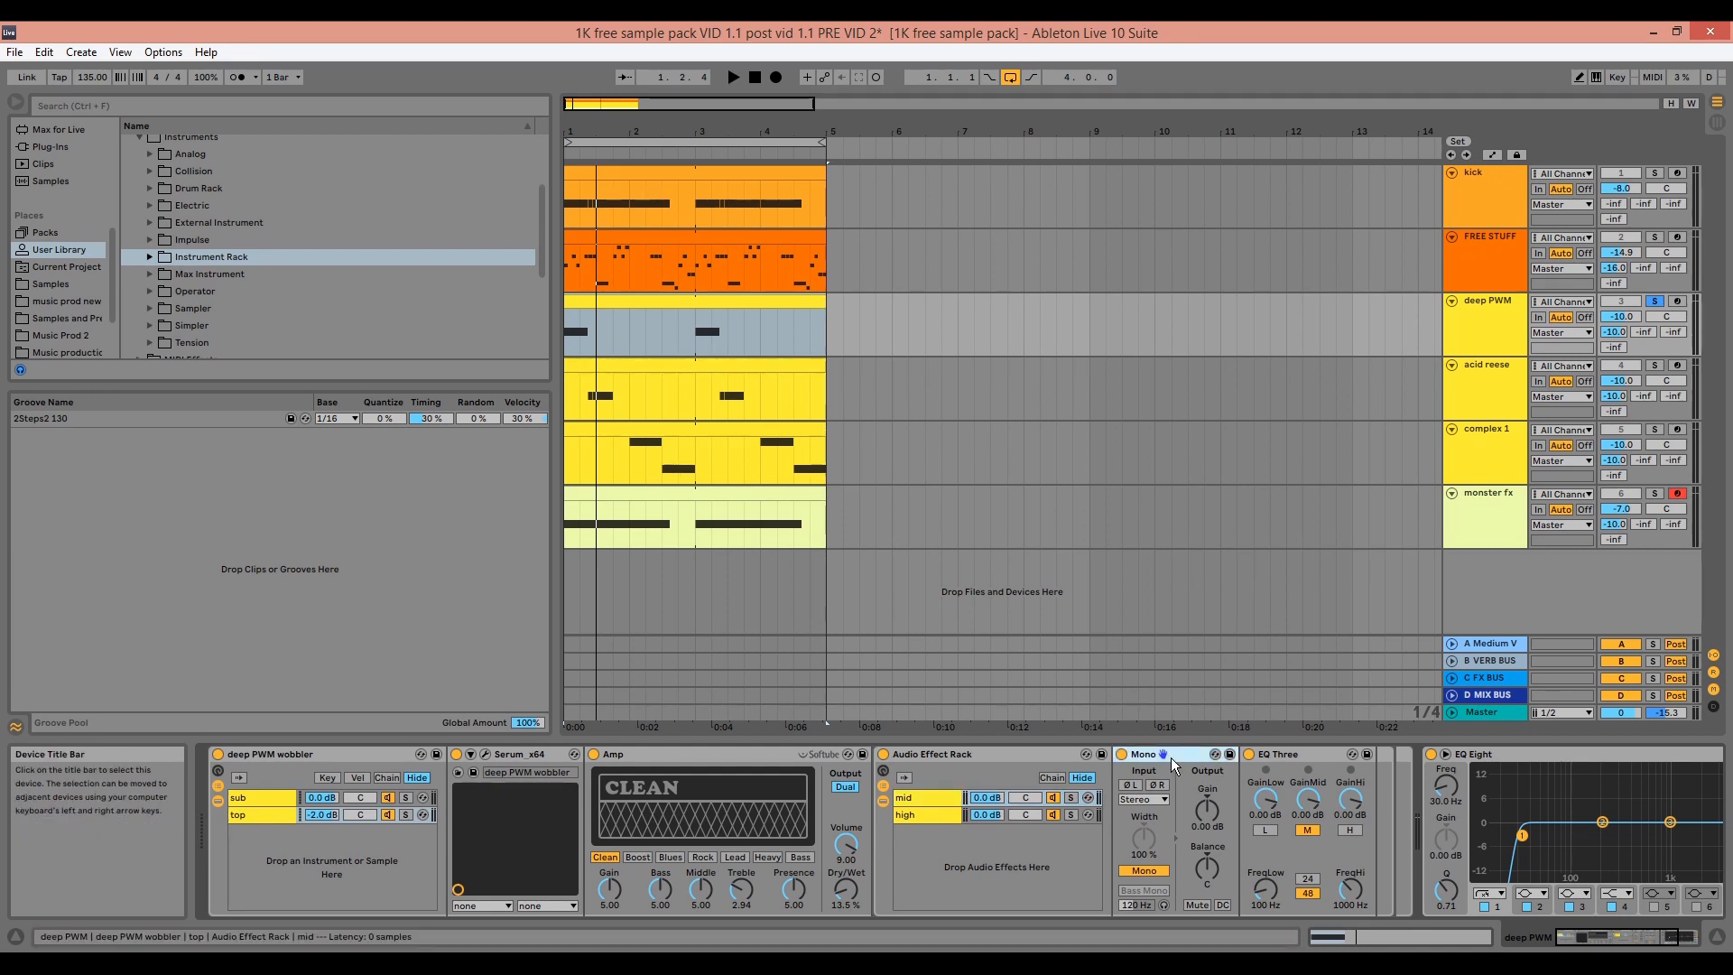
left_click_drag(1592, 934, 1621, 934)
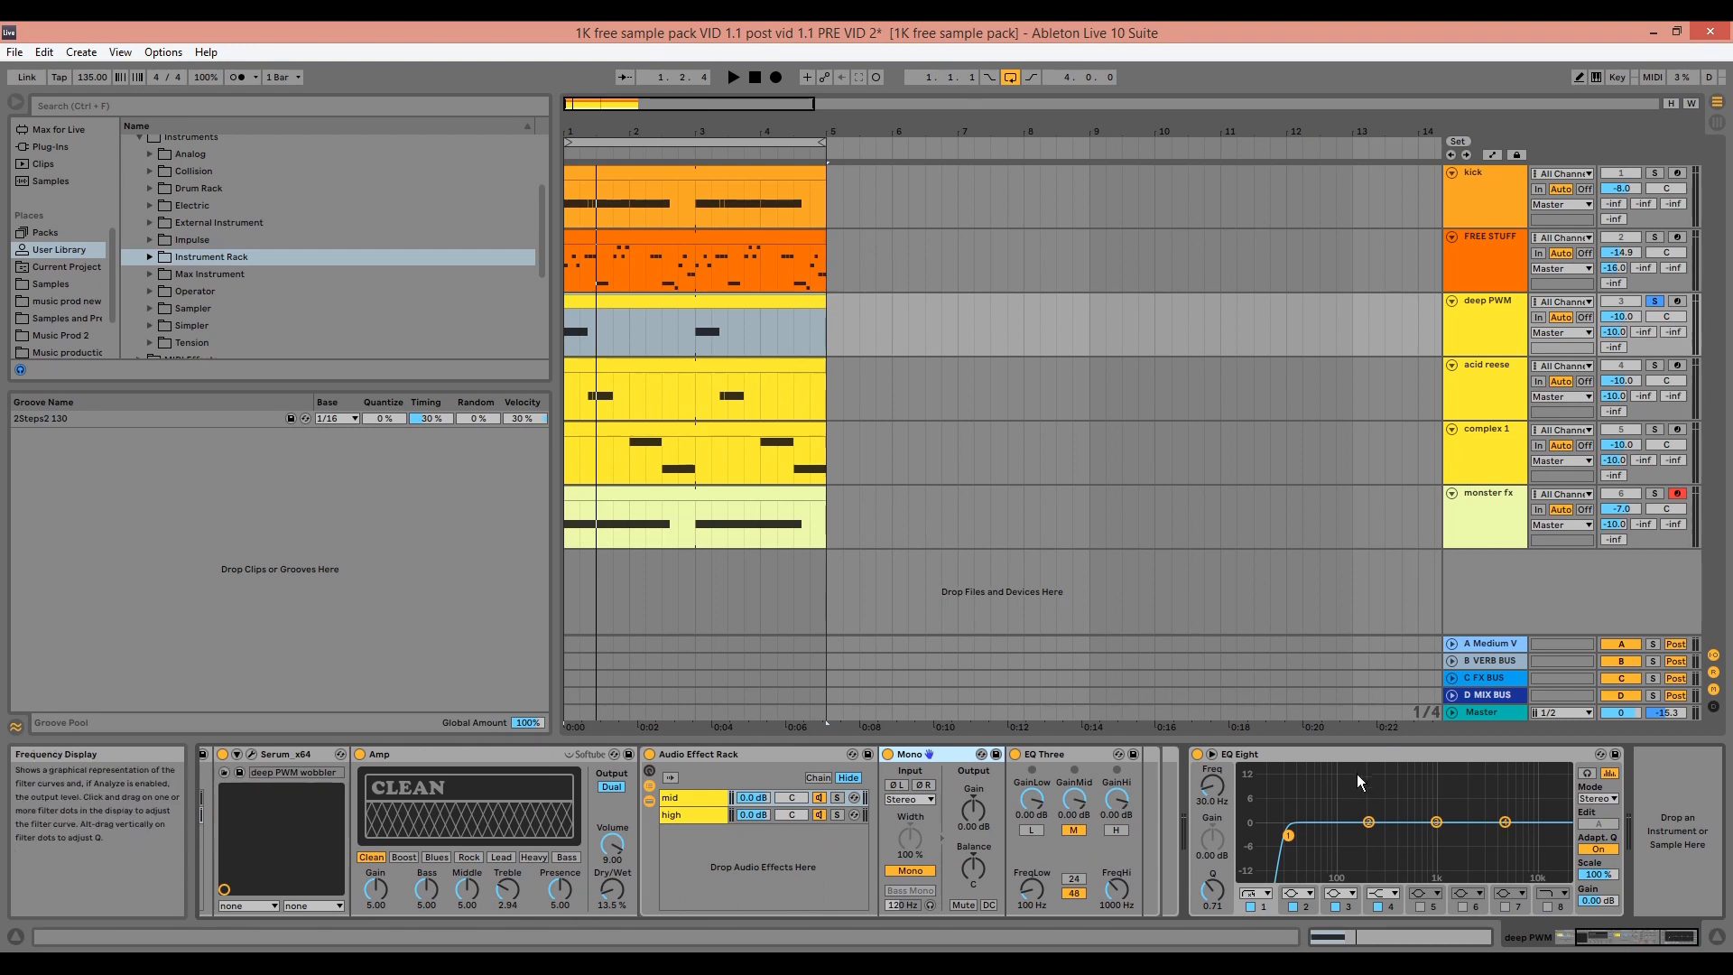
left_click(1346, 750)
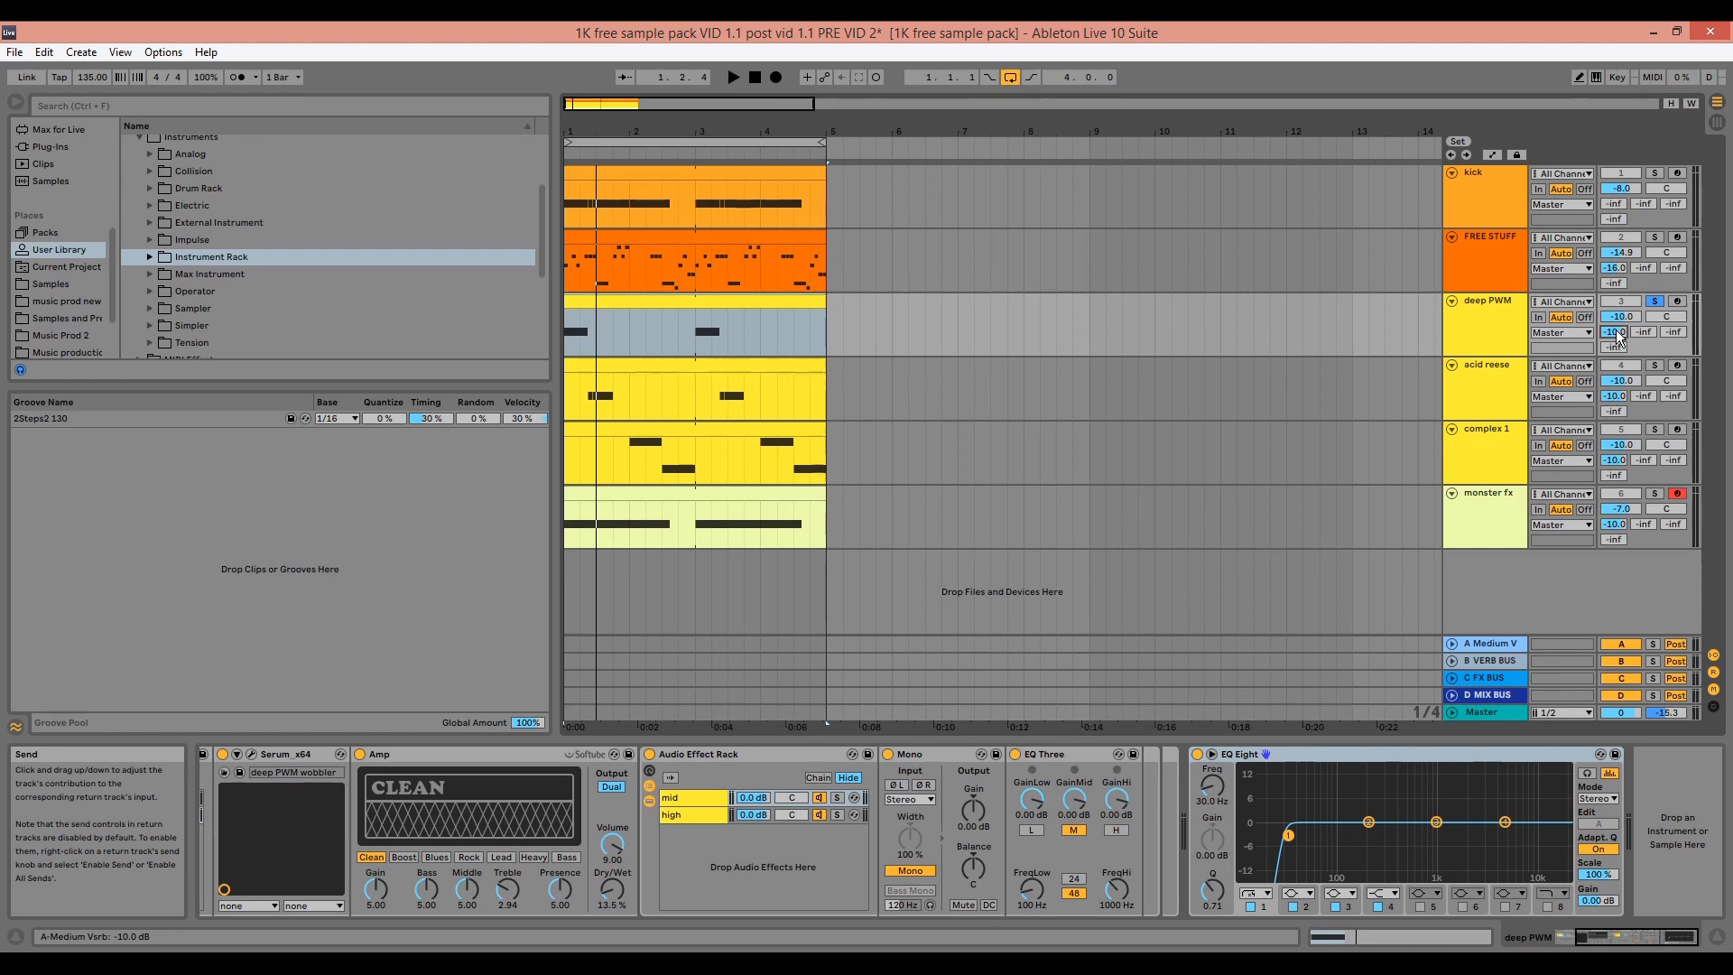
Open the deep PWM clip in the MIDI note editor and play it back
double_click(697, 310)
key("space")
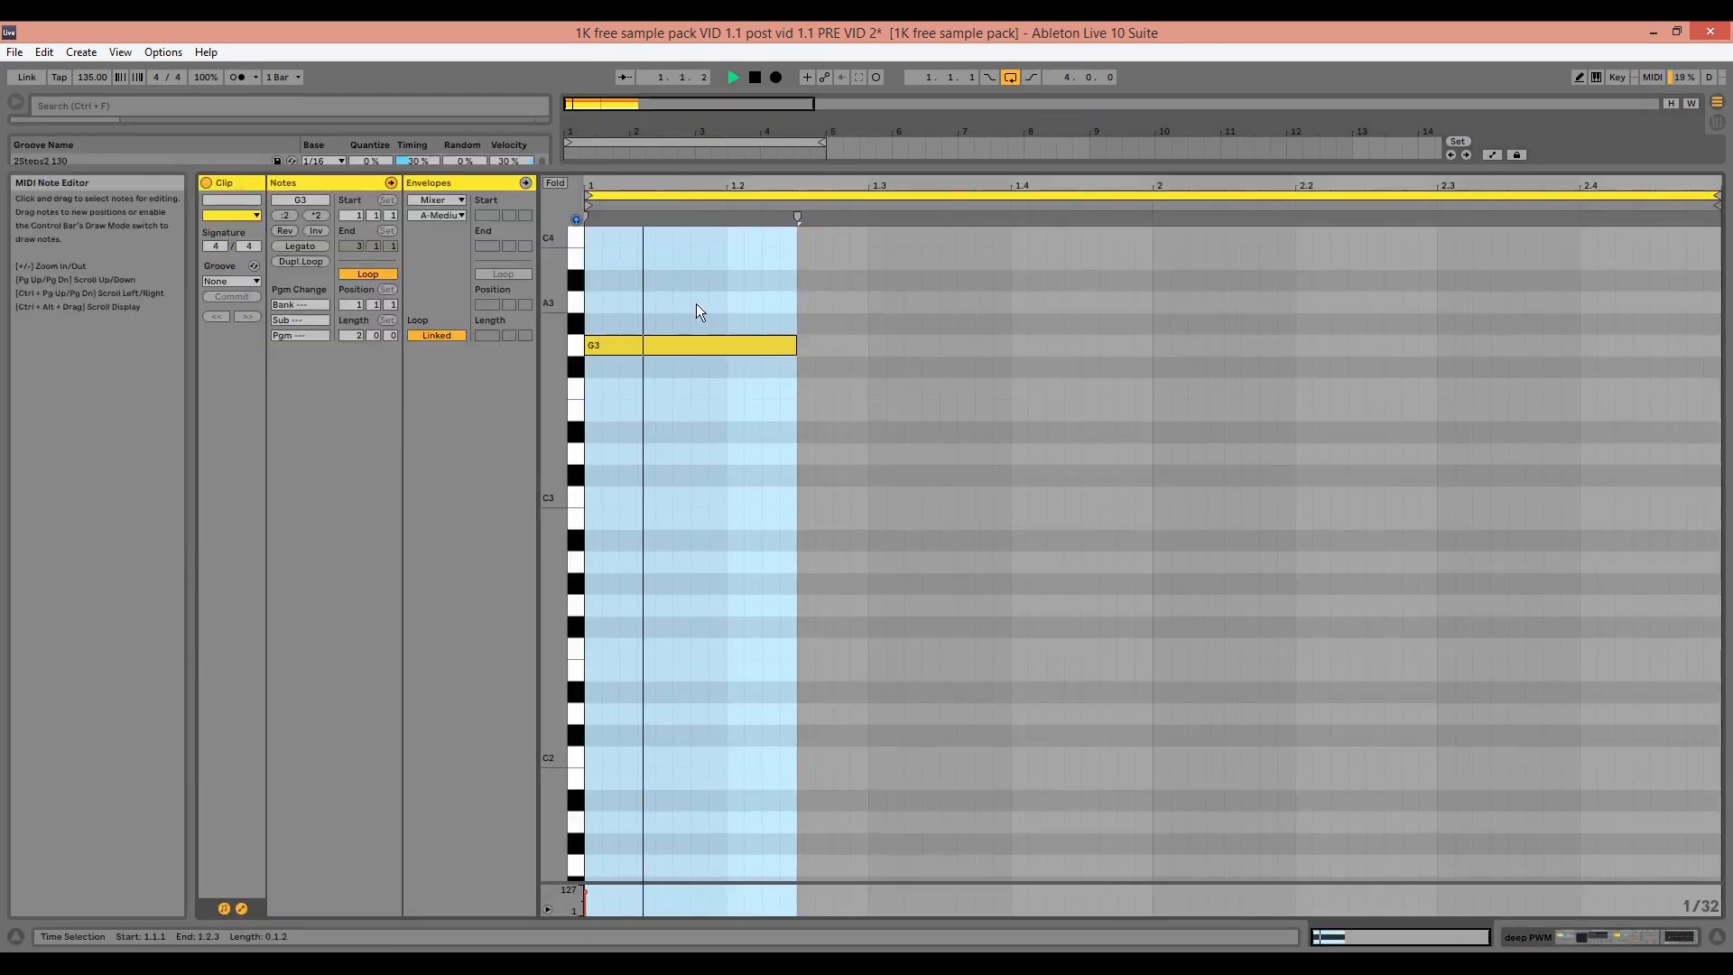
key("space")
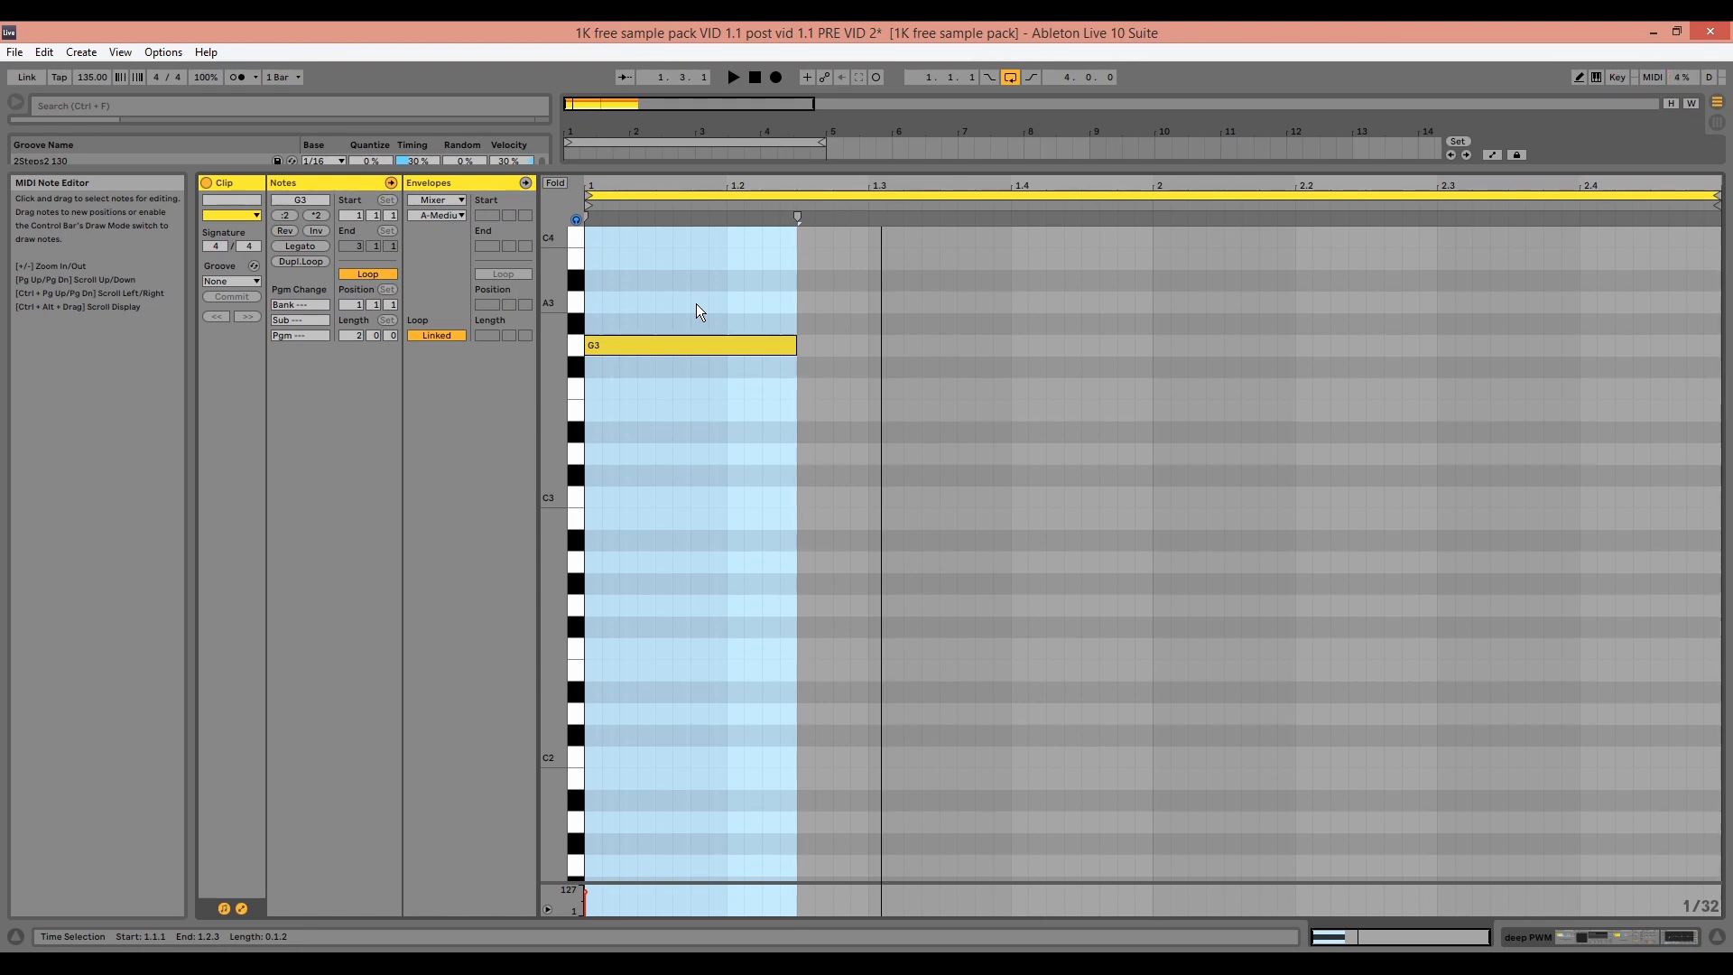
Audition the clip's note transposed an octave down to G2, compare both octaves during playback, and return it to G3
left_click_drag(831, 478, 675, 238)
key("shift+Down")
key("space")
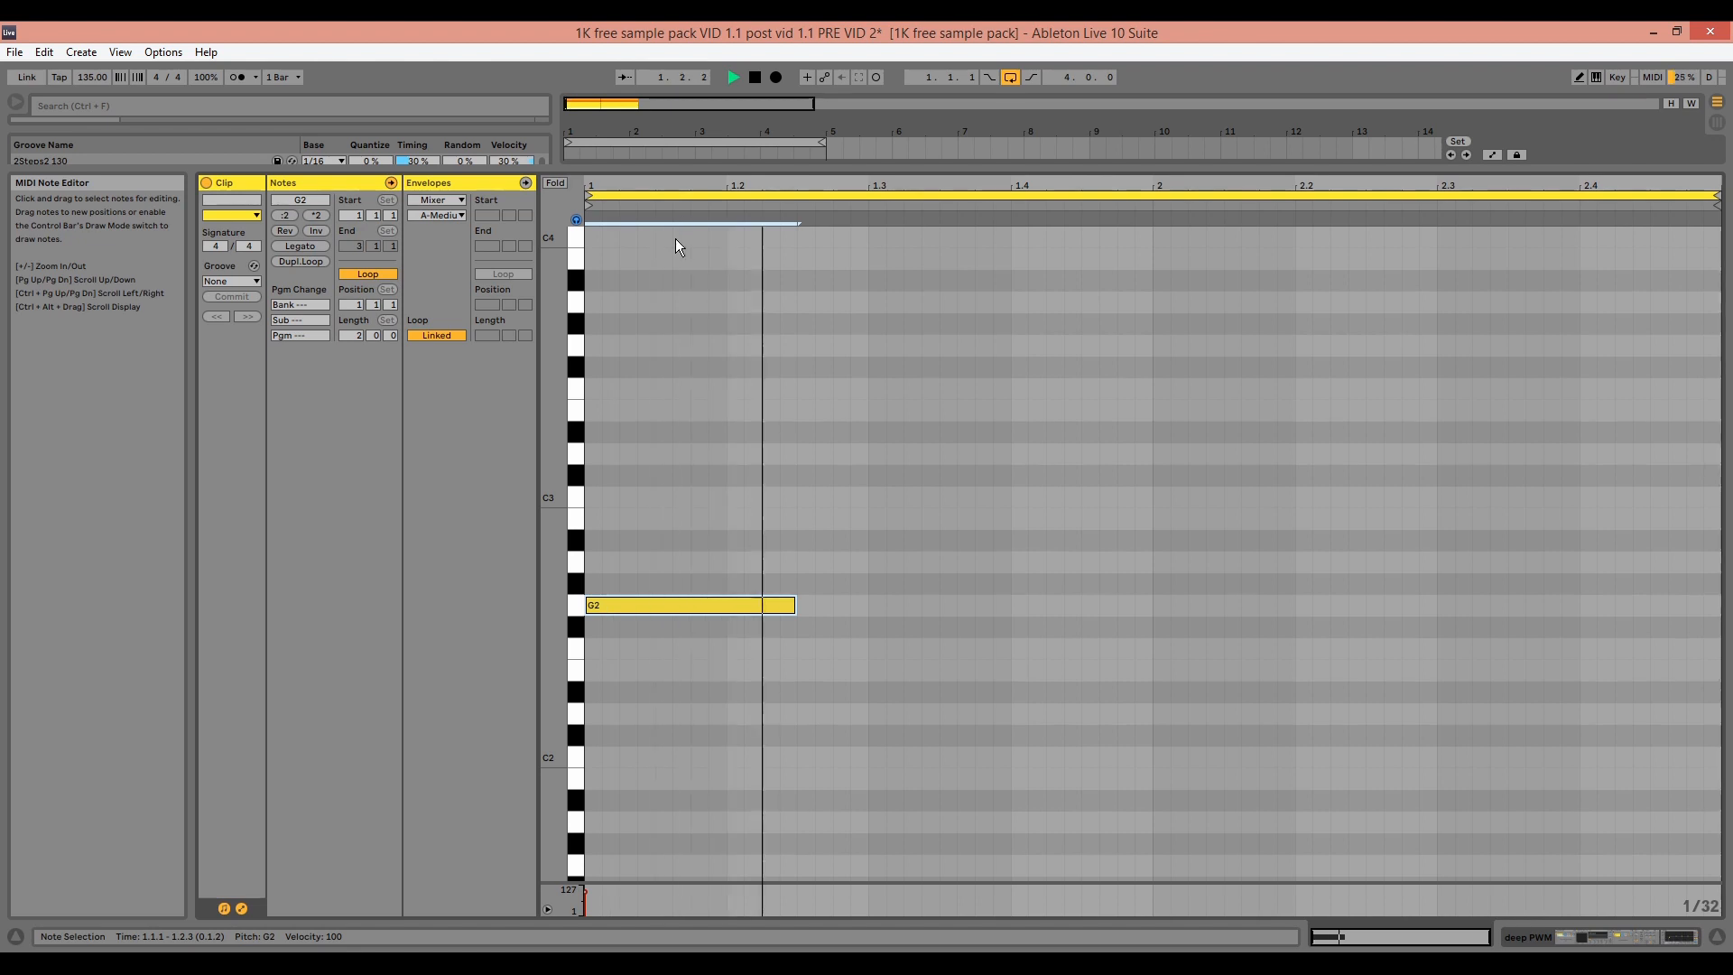
key("shift+Up")
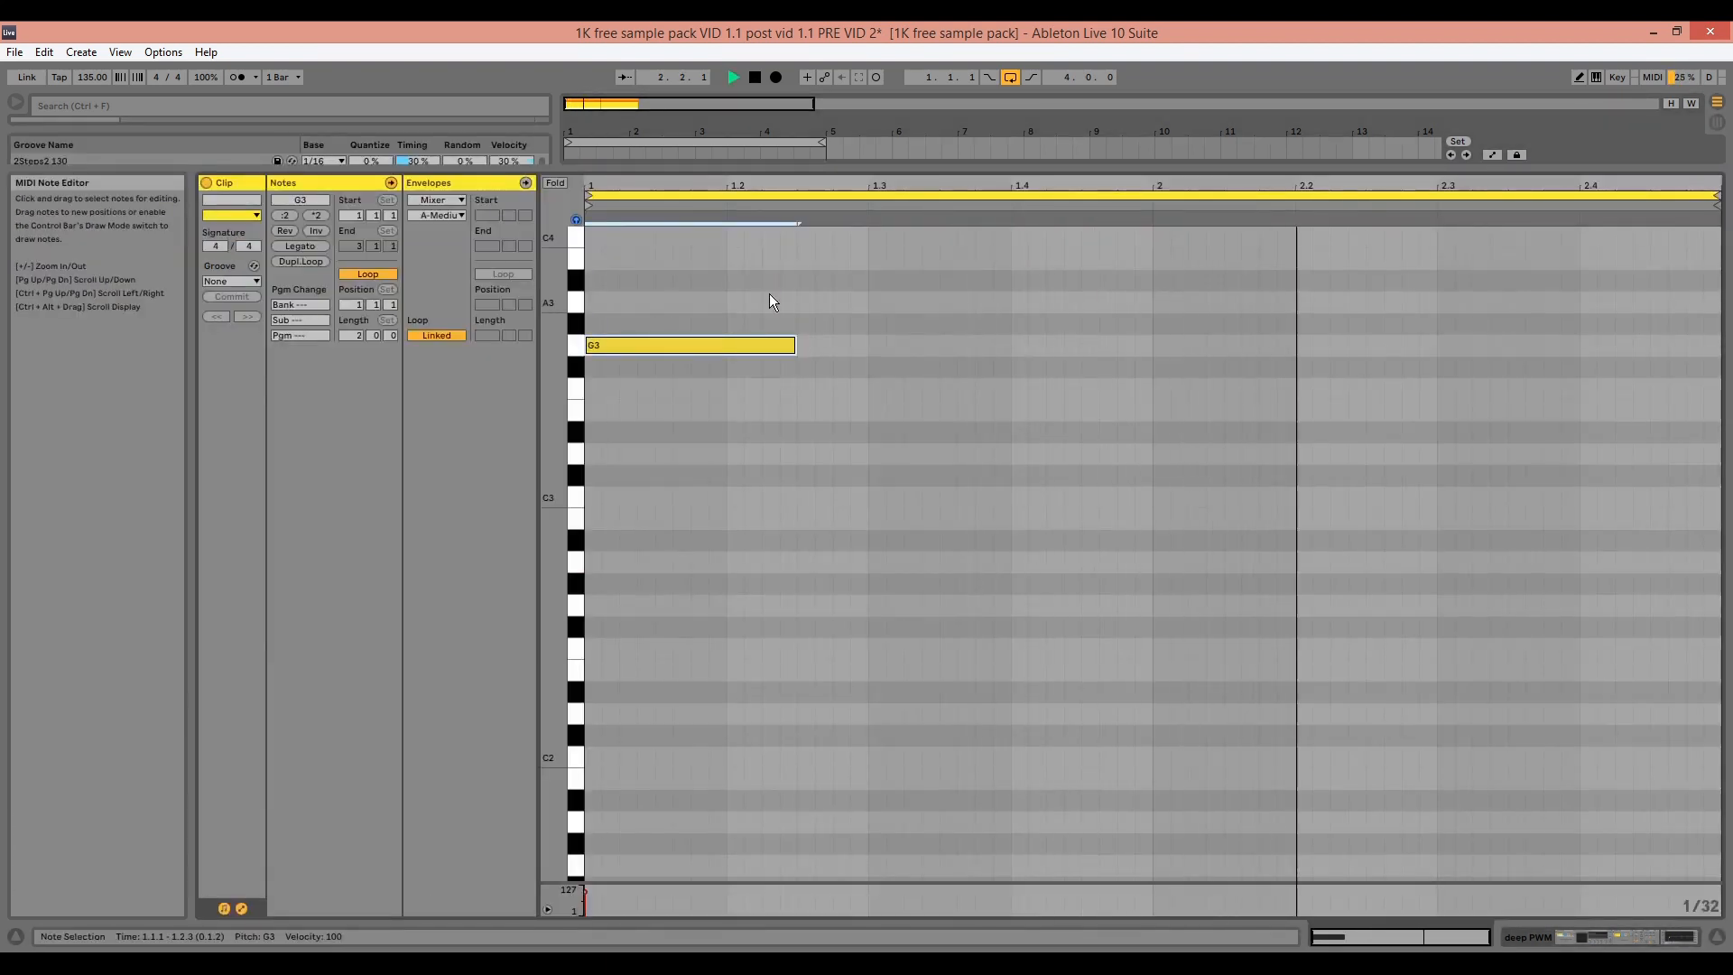
key("shift+Down")
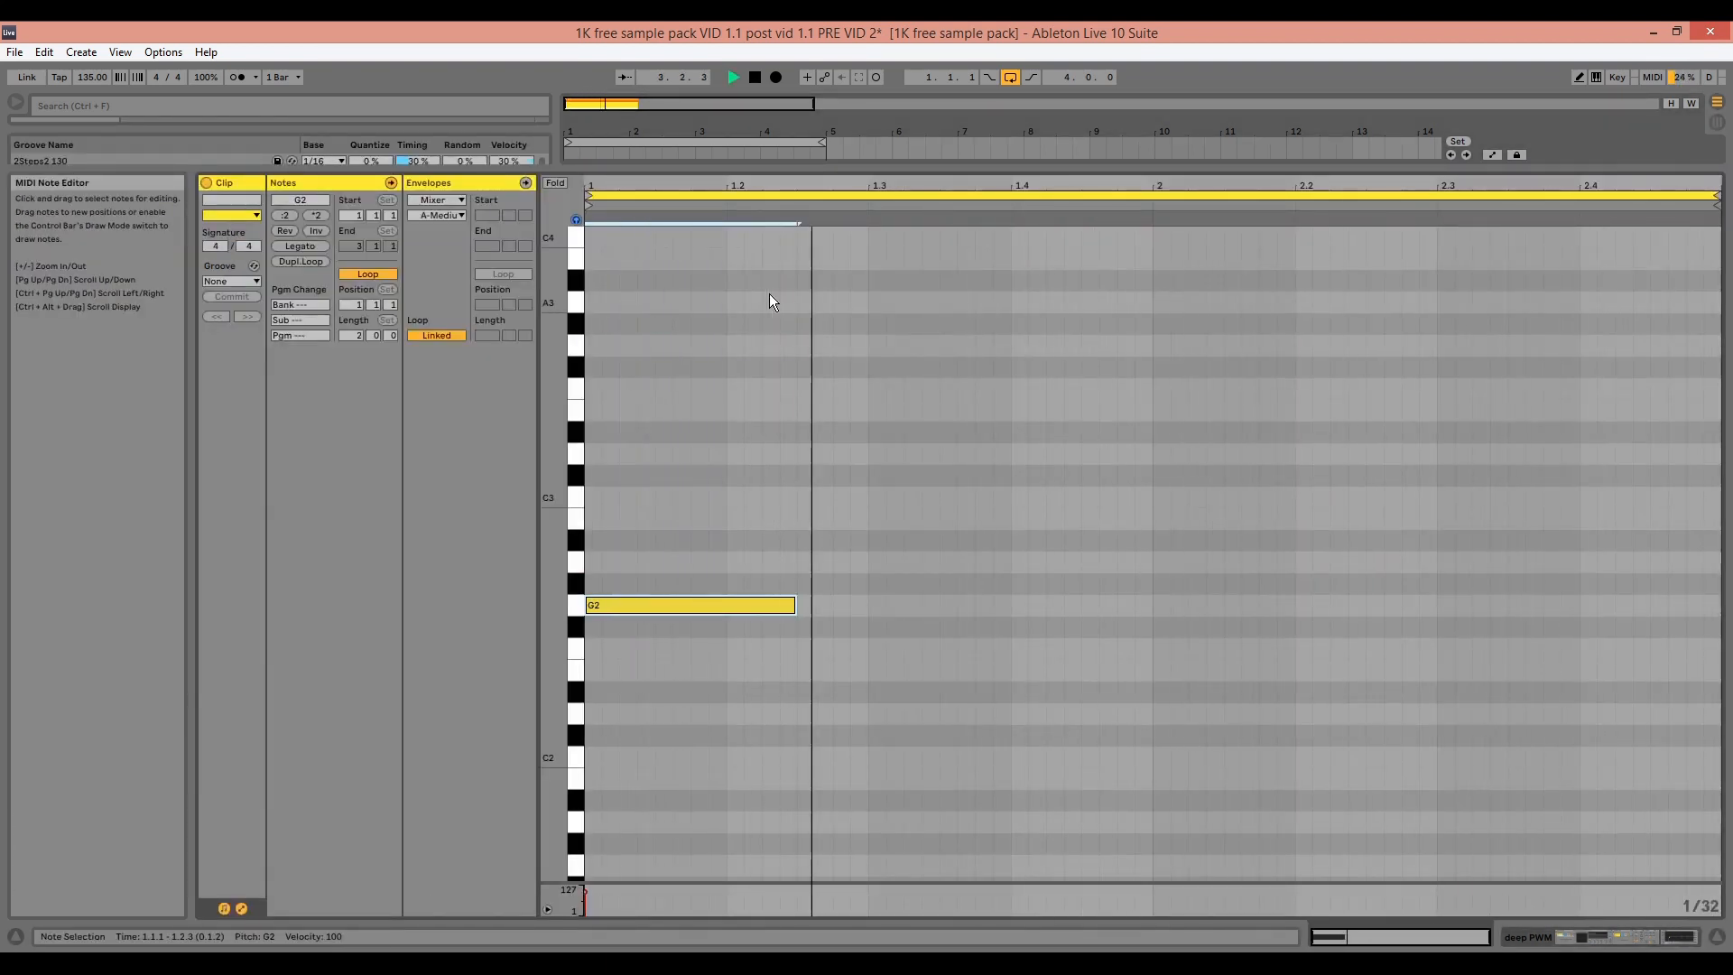
key("shift+Up")
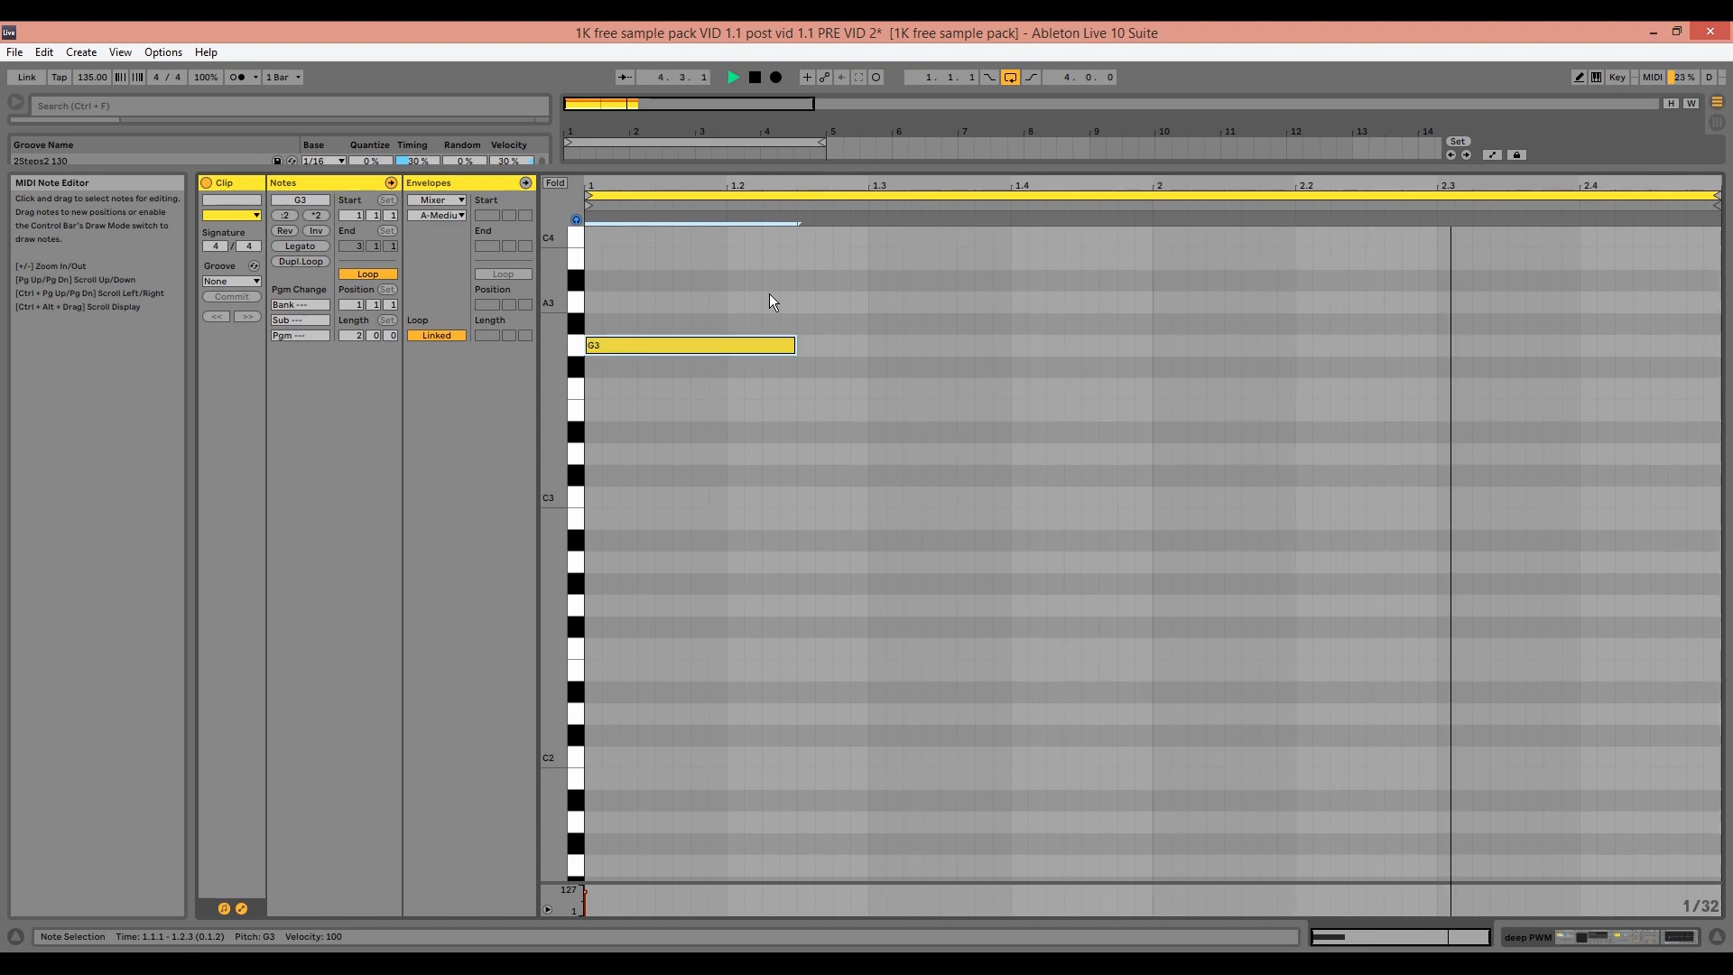
key("space")
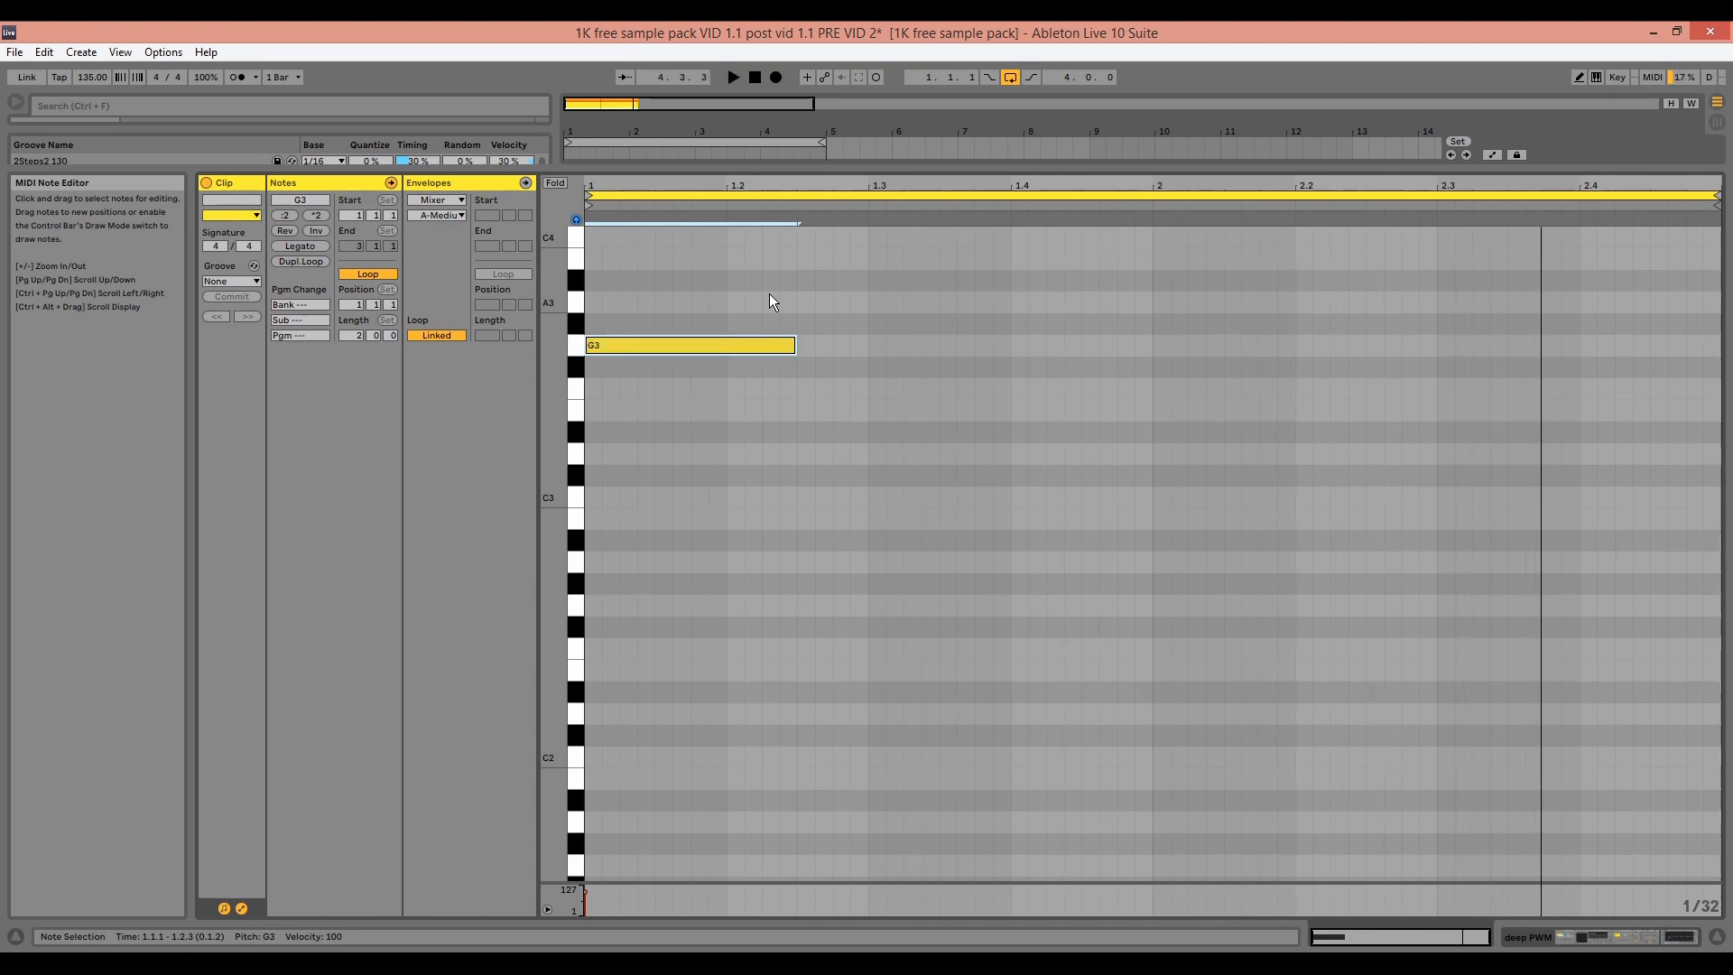
Show the deep PWM clip's MIDI Ctrl Pitch Bend envelope and play it back
left_click(437, 199)
left_click(438, 215)
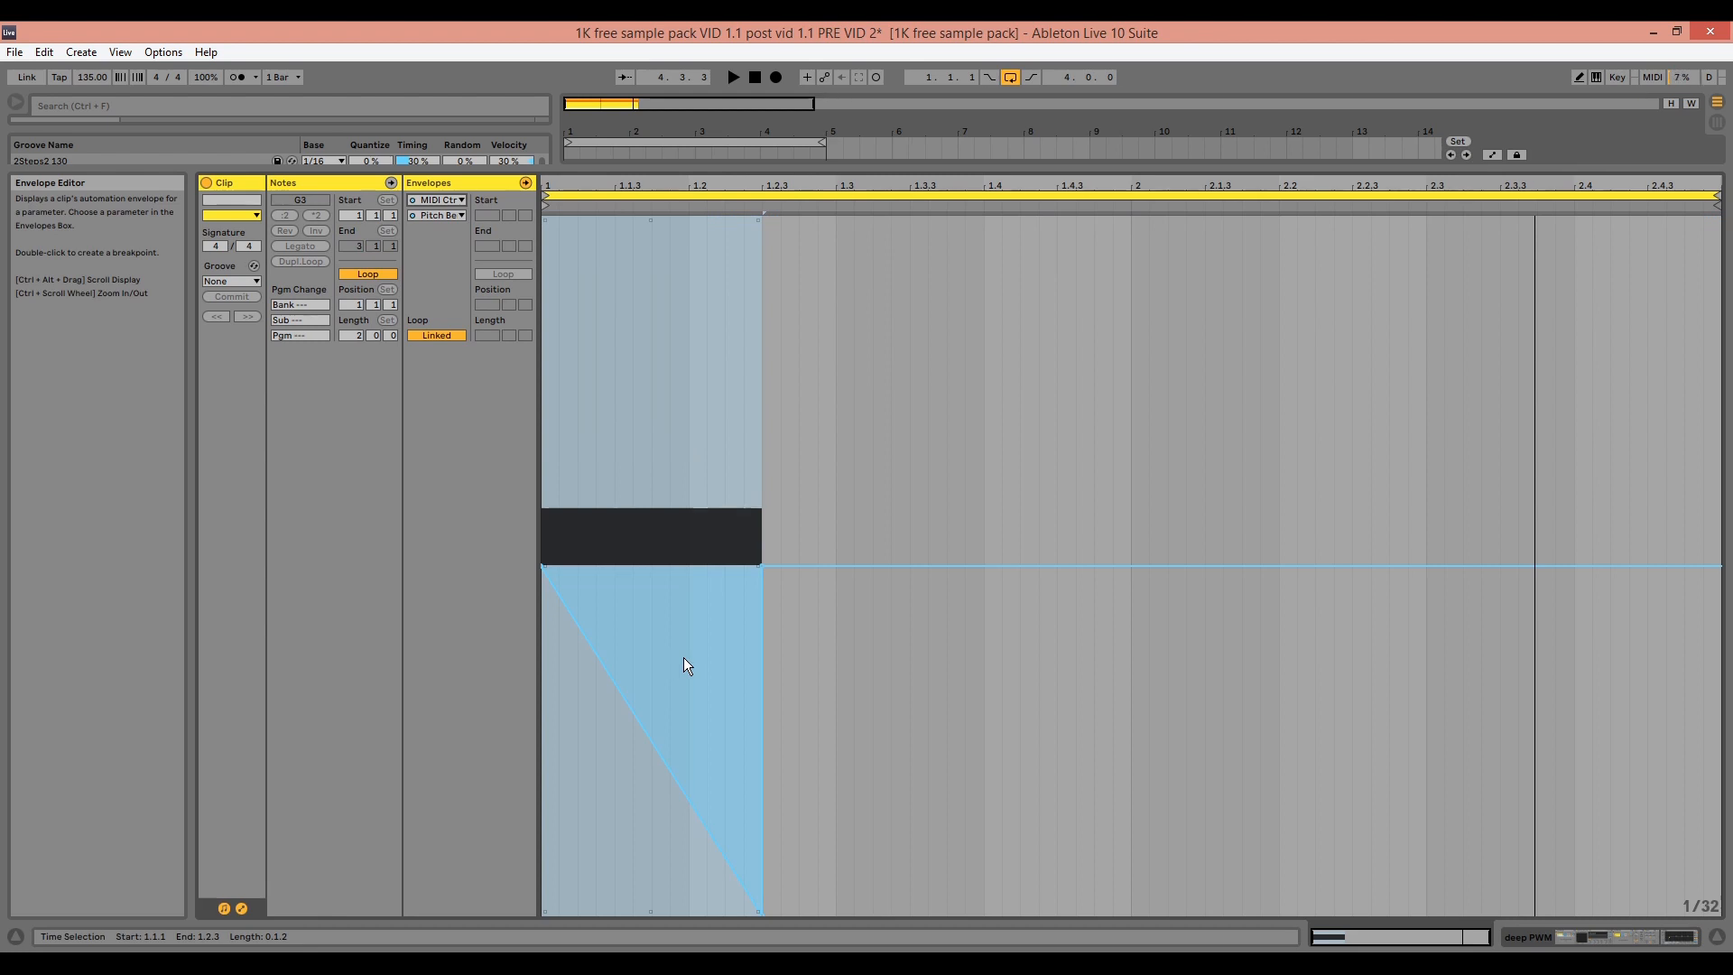
key("space")
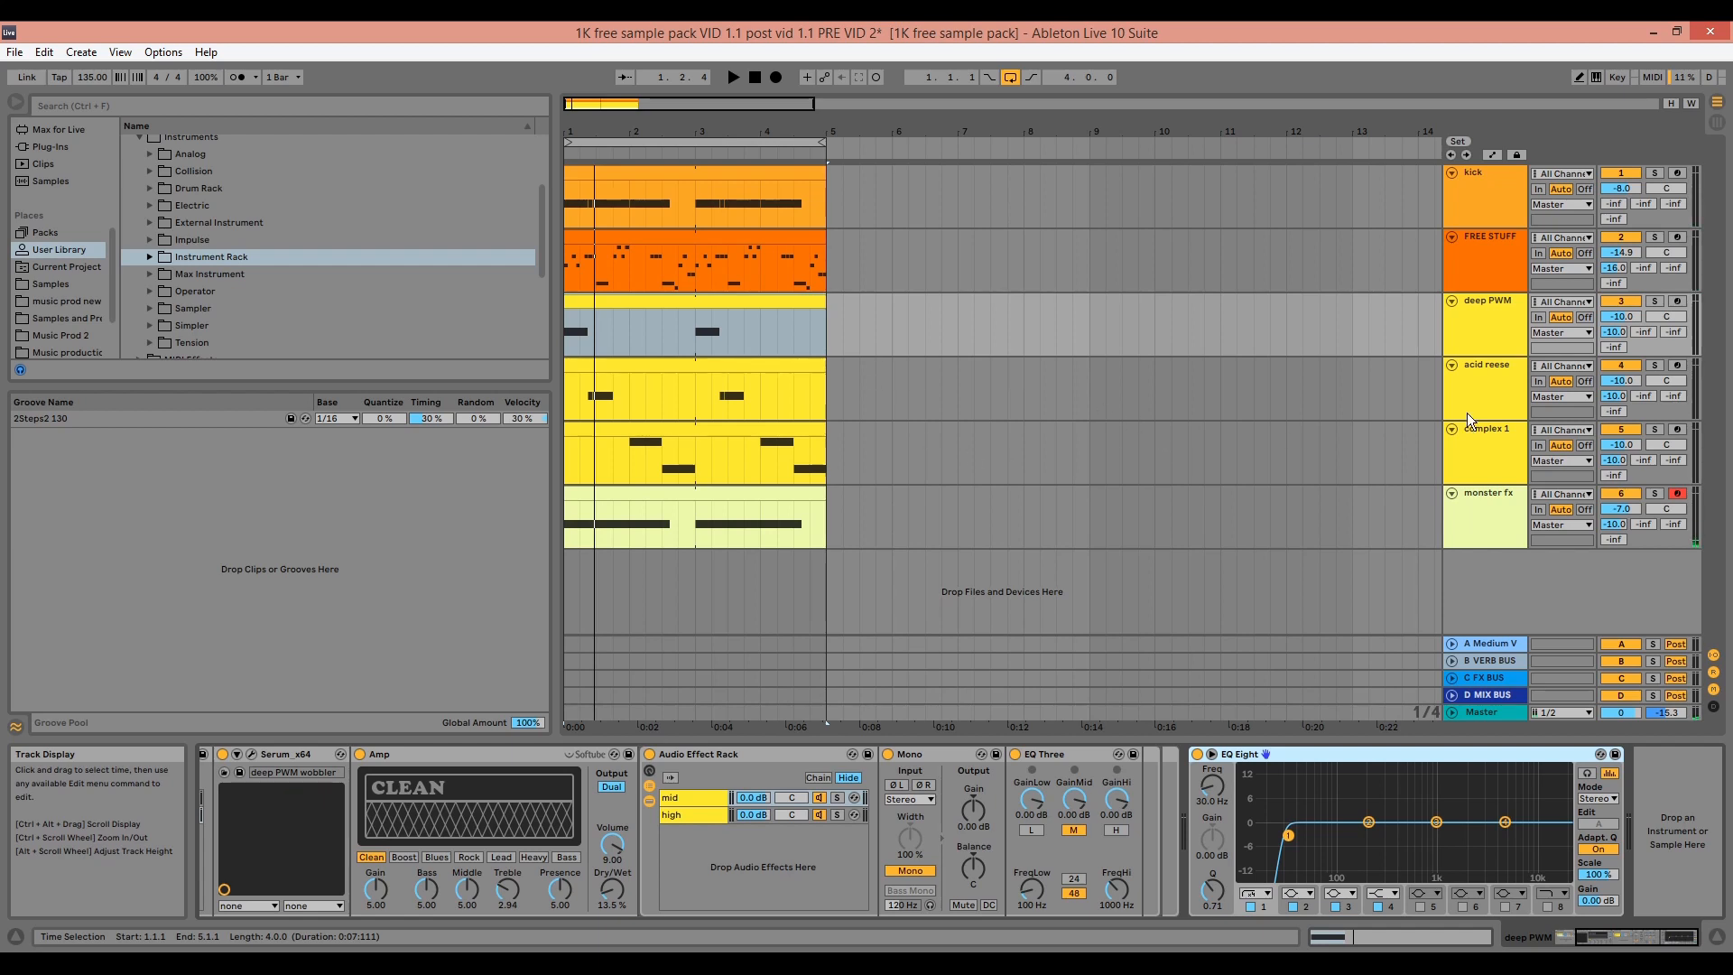
Solo the acid reese track, select its clip and audition it
left_click(1654, 365)
left_click(786, 371)
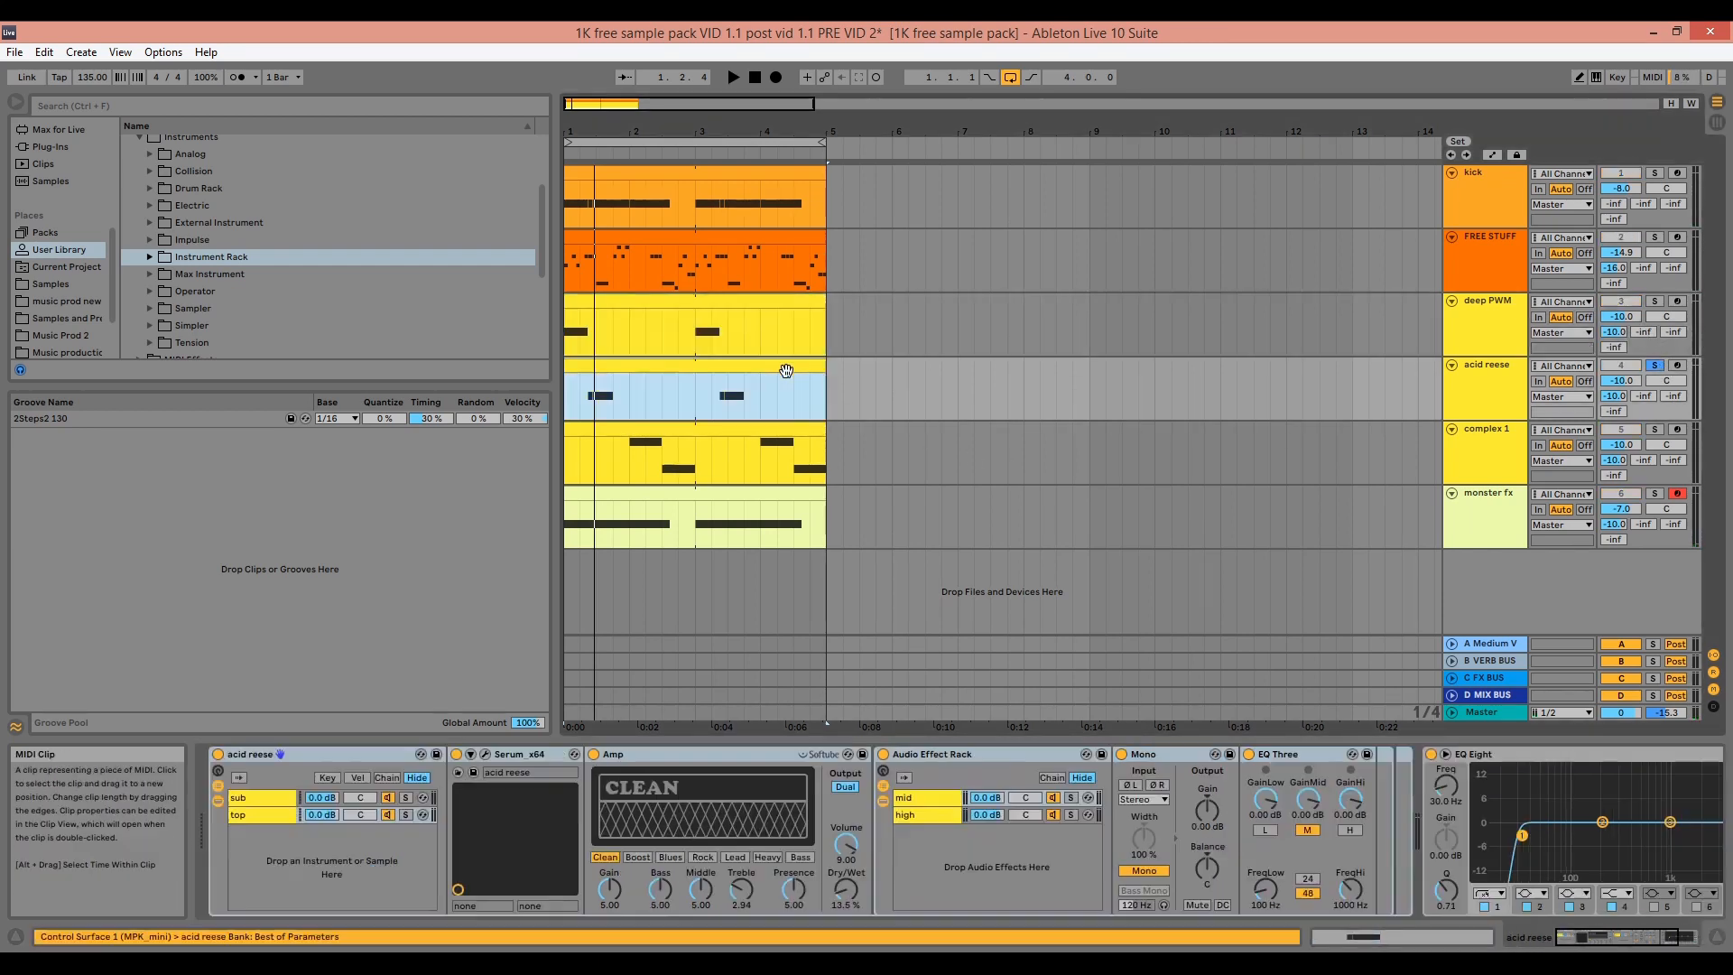
key("space")
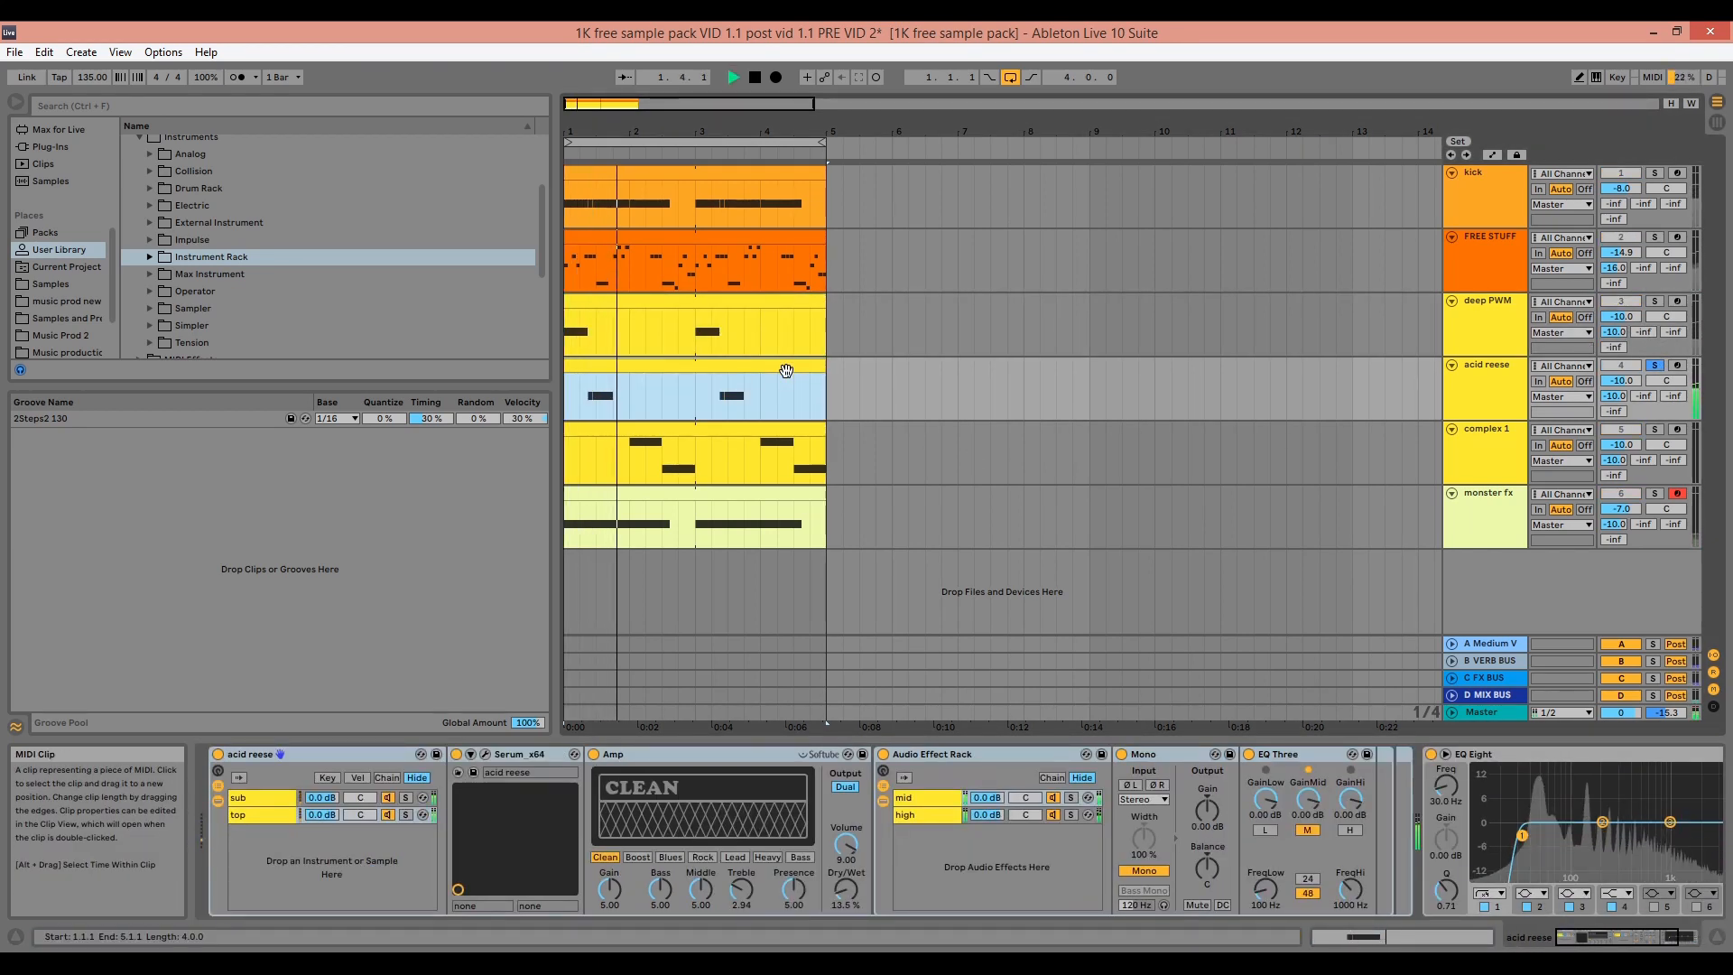
key("space")
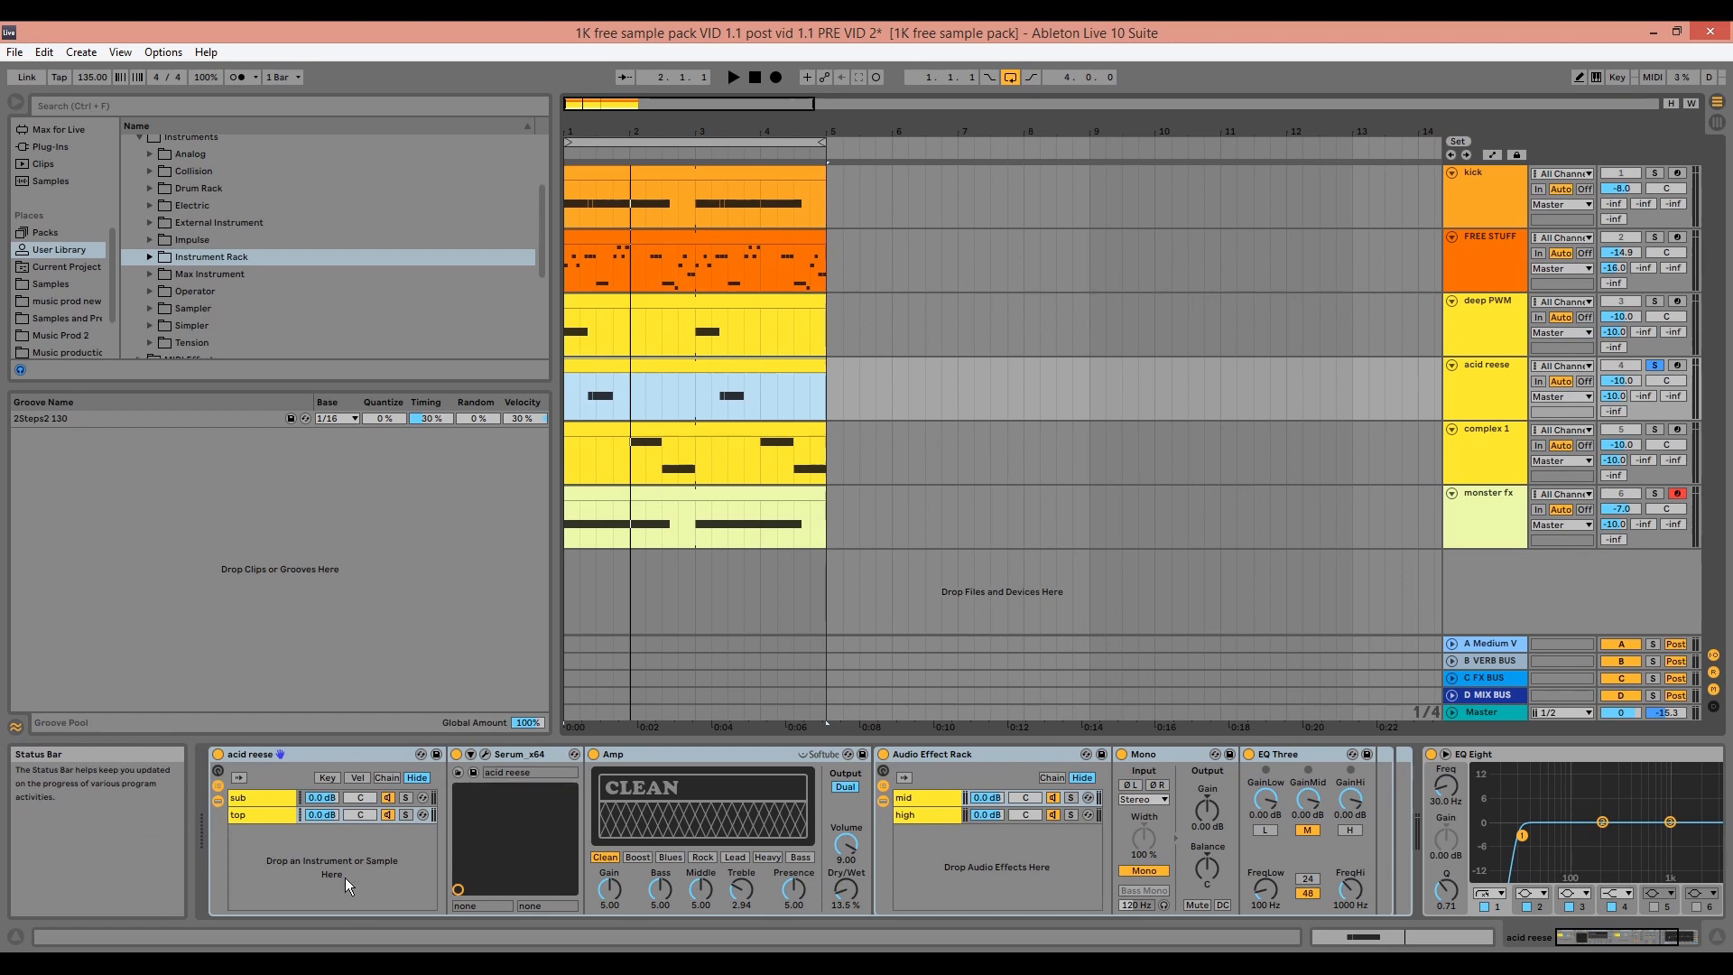
Open the Serum patch on the acid reese rack's top chain and play the clip with the editor in view
left_click(444, 798)
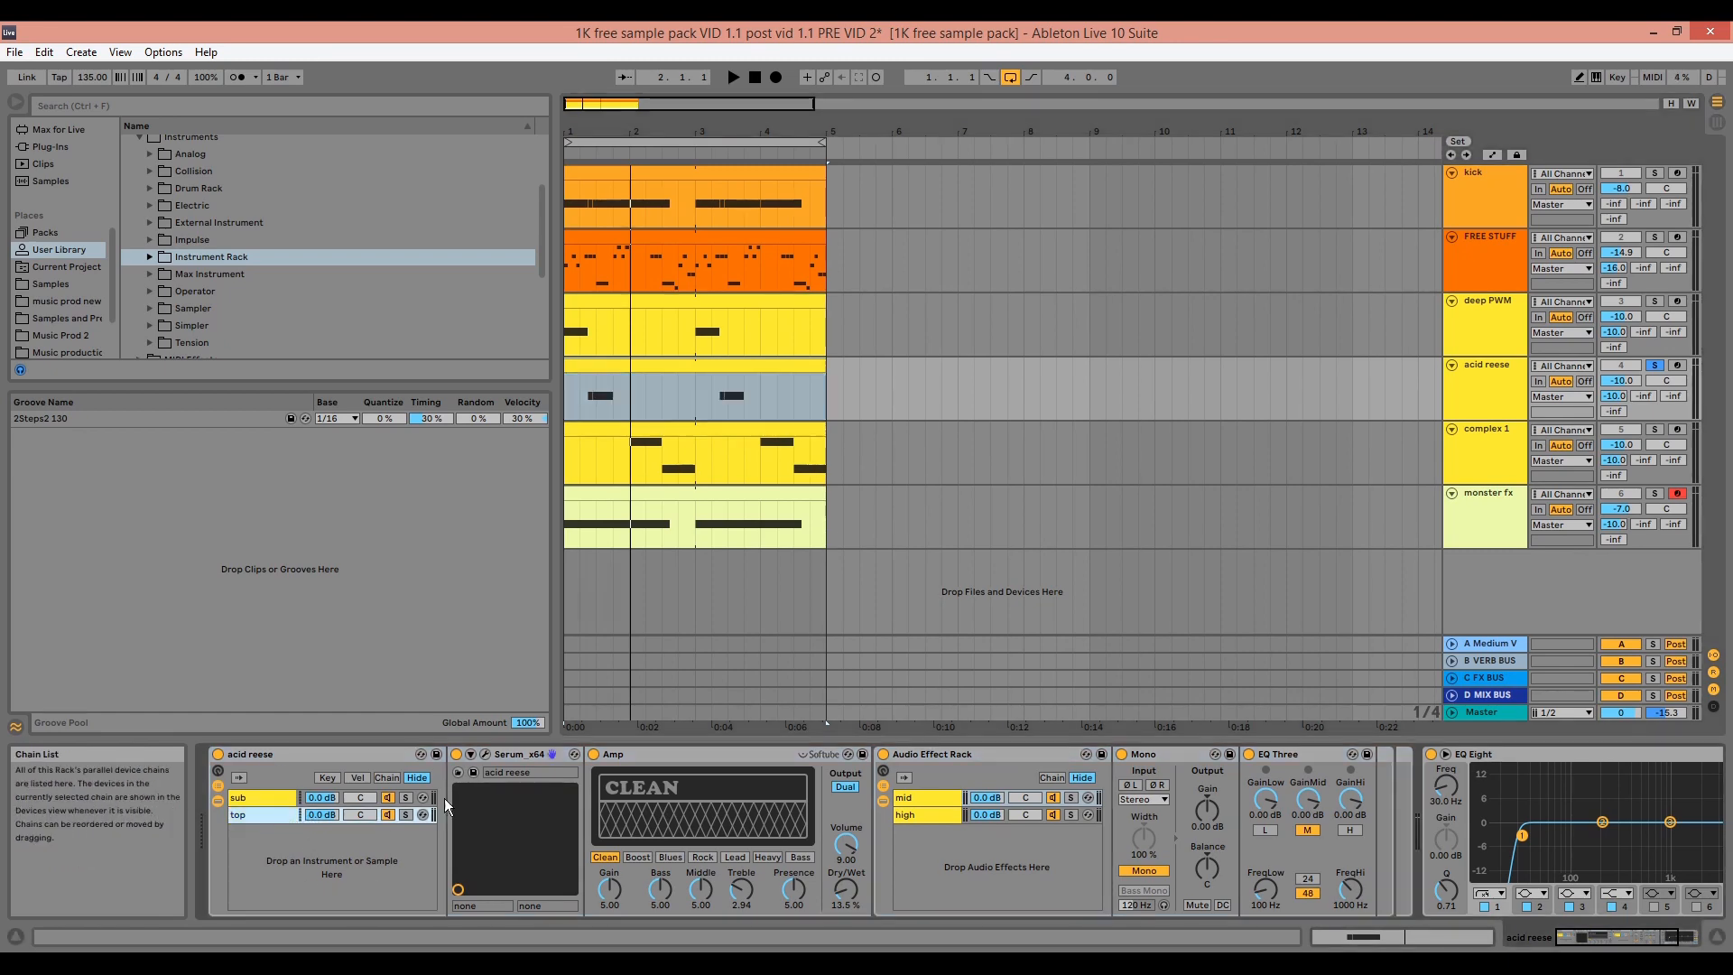
left_click(489, 753)
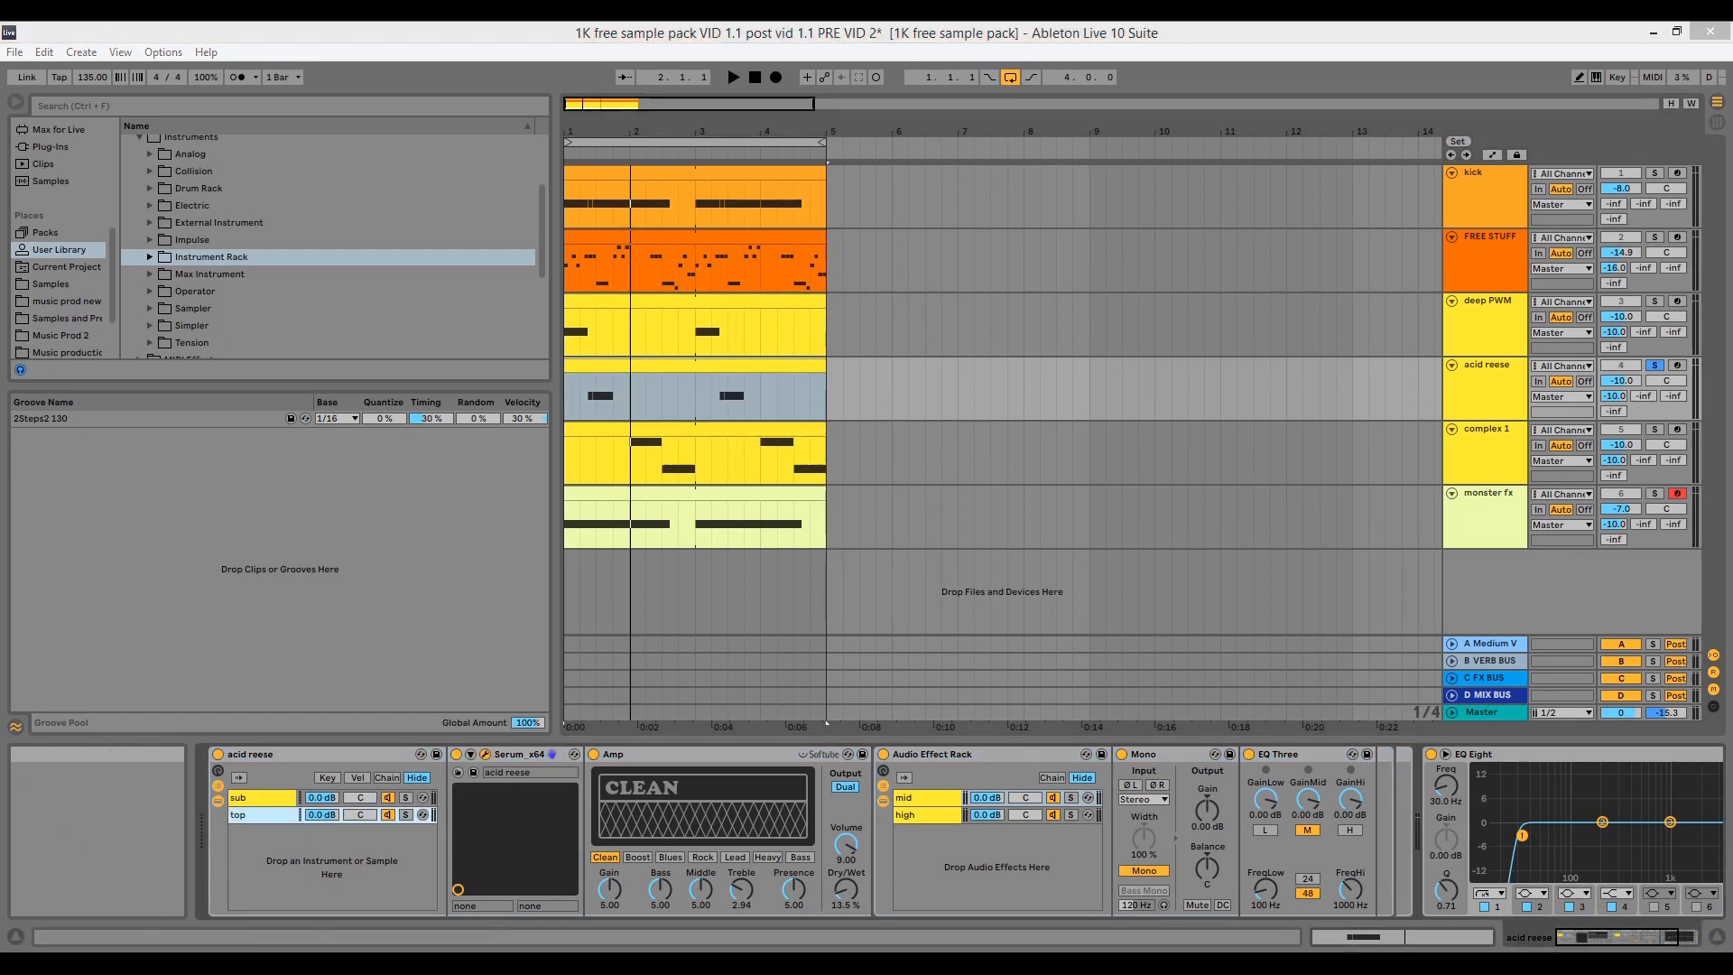
left_click_drag(1291, 210, 971, 195)
left_click(657, 368)
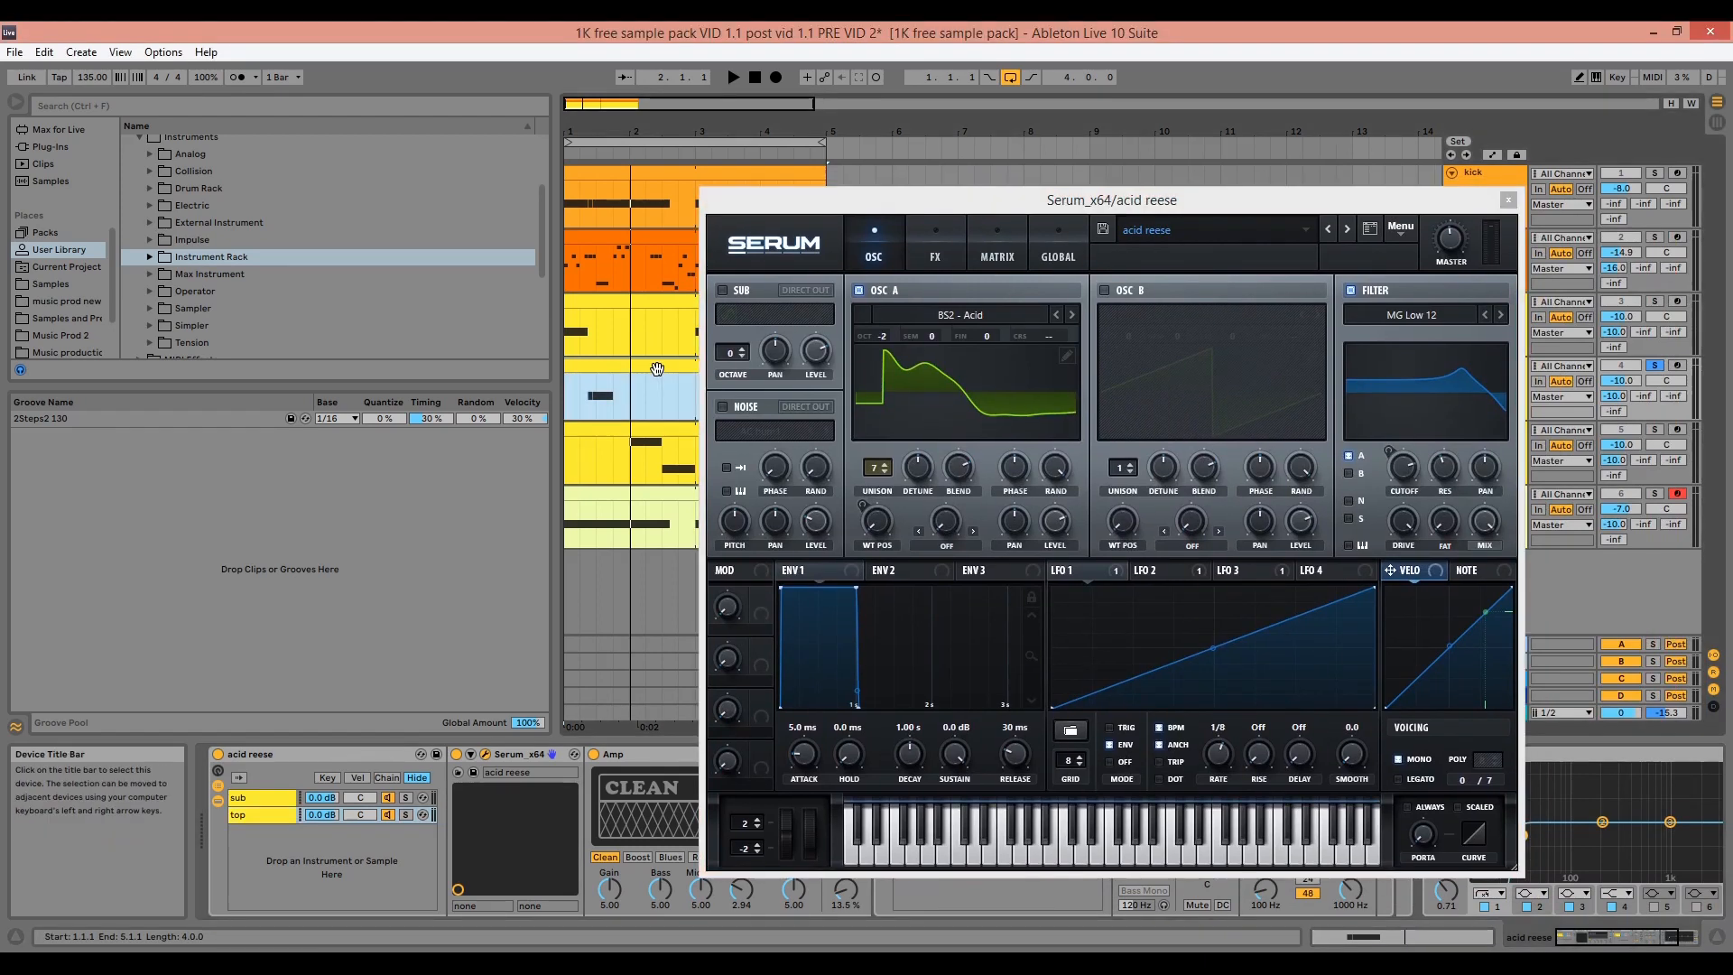
key("space")
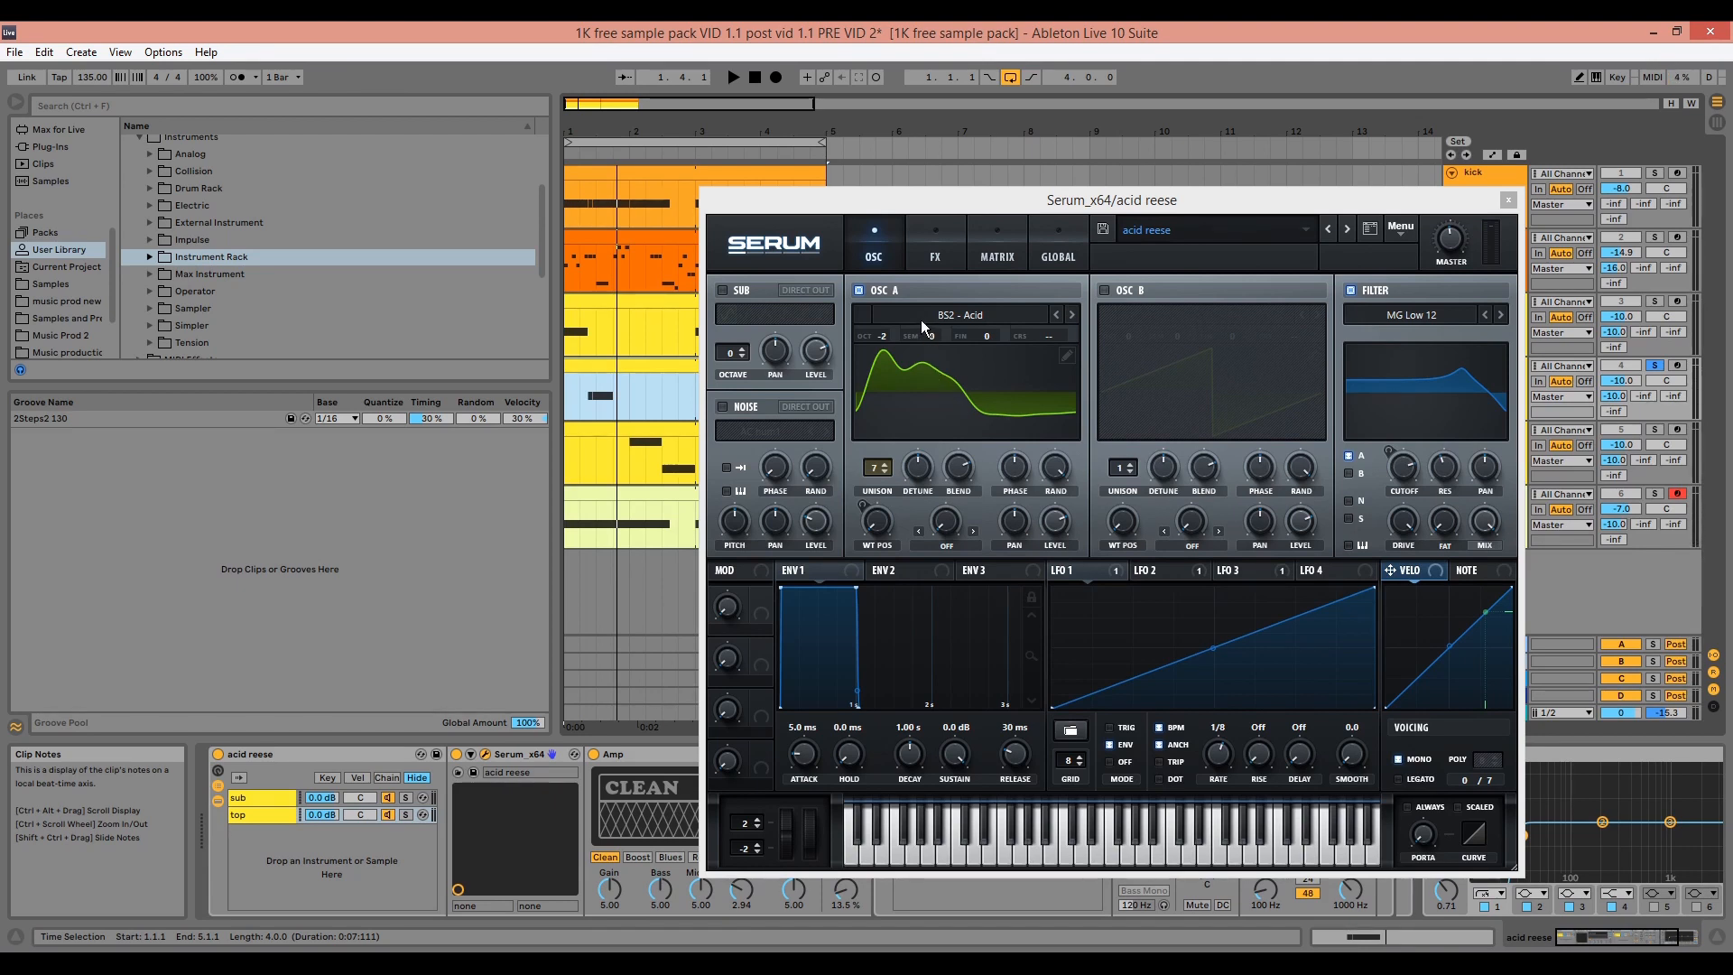
Examine LFO 3's modulation of oscillator A's wavetable position during playback with the wavetable shown in 3D
left_click(1237, 568)
left_click_drag(1236, 568, 880, 537)
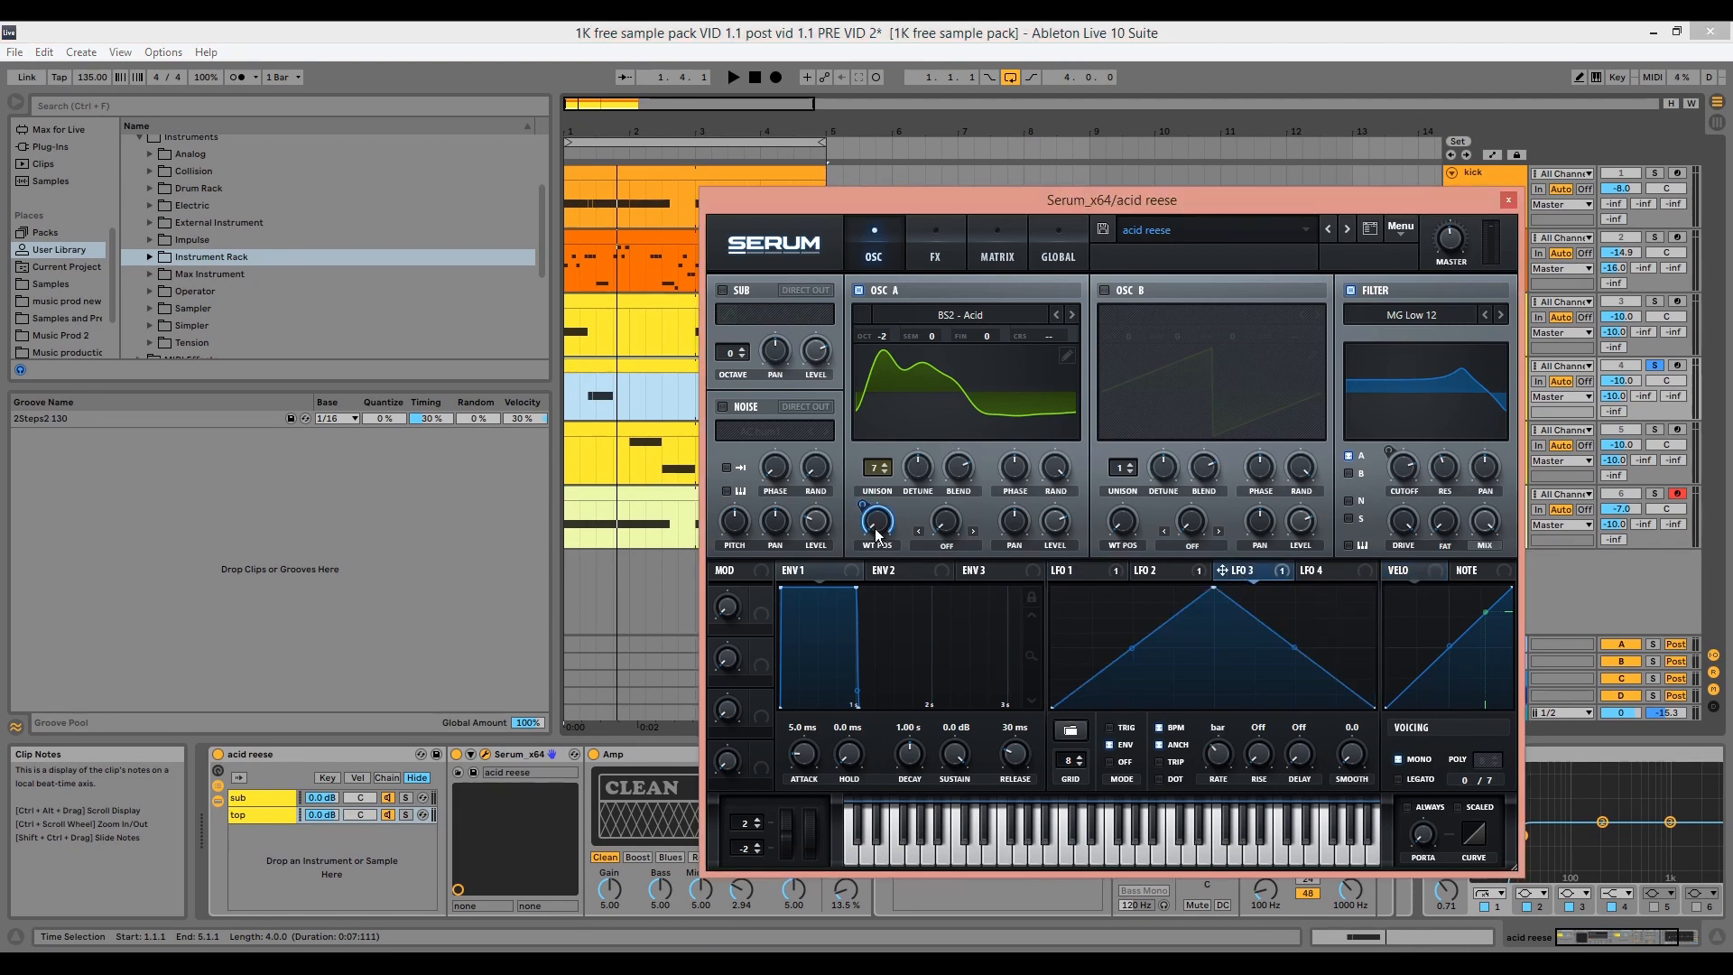
key("space")
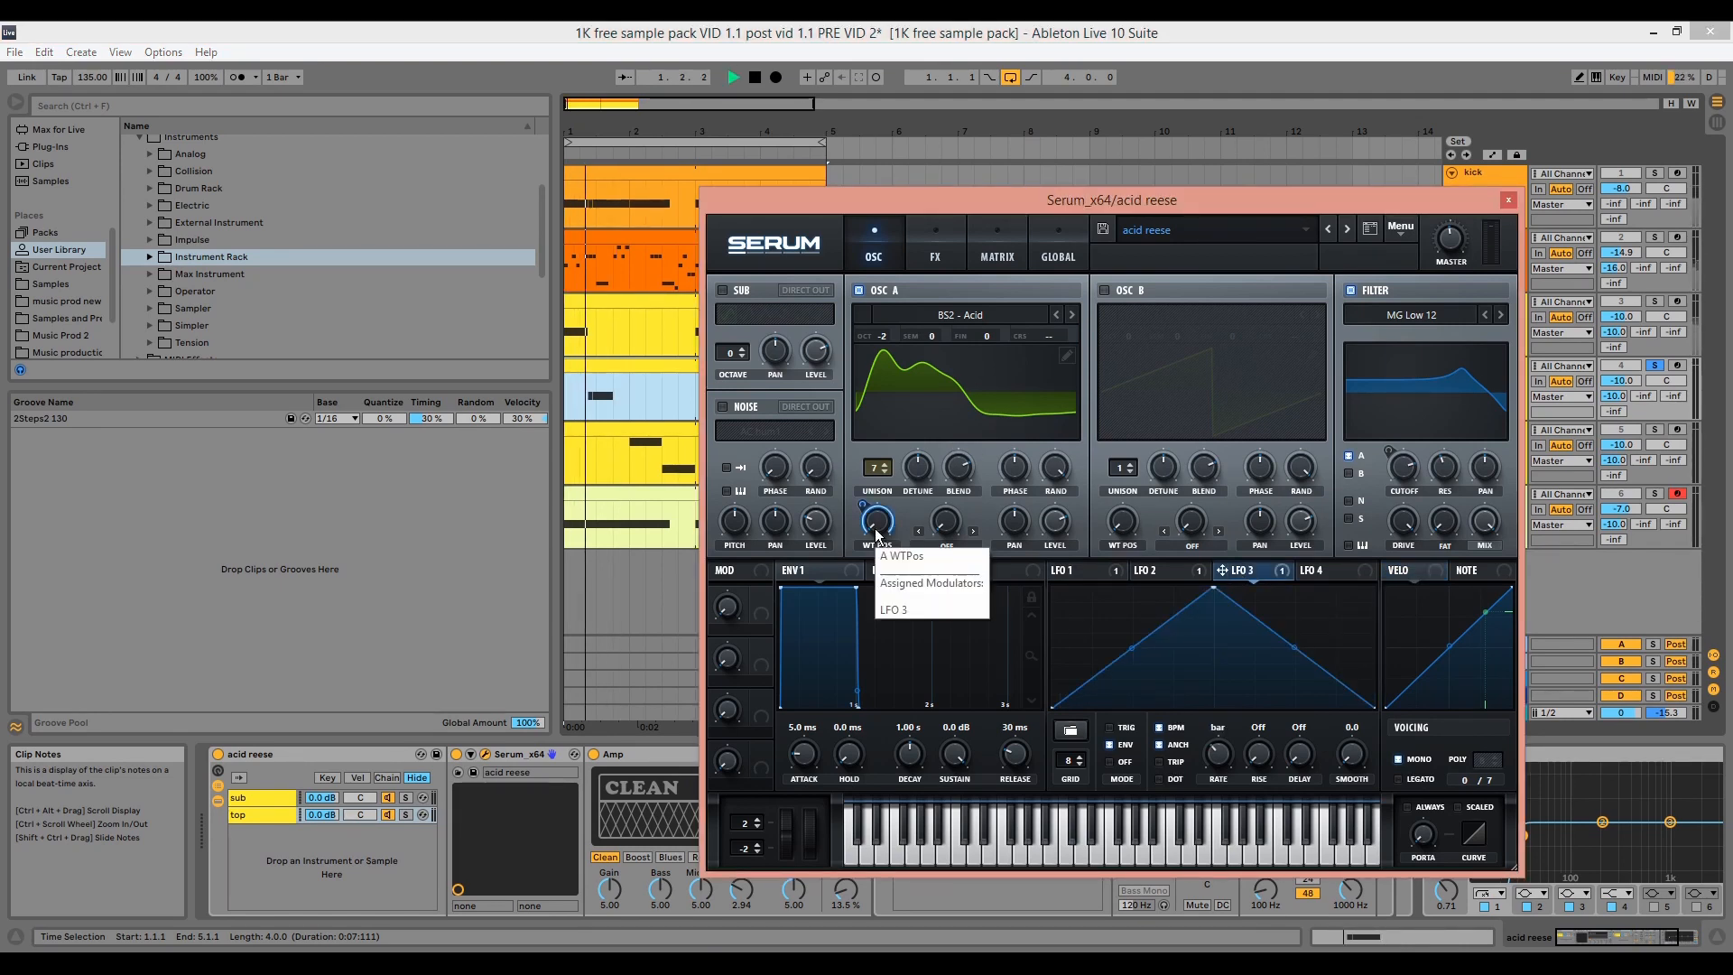
left_click(922, 383)
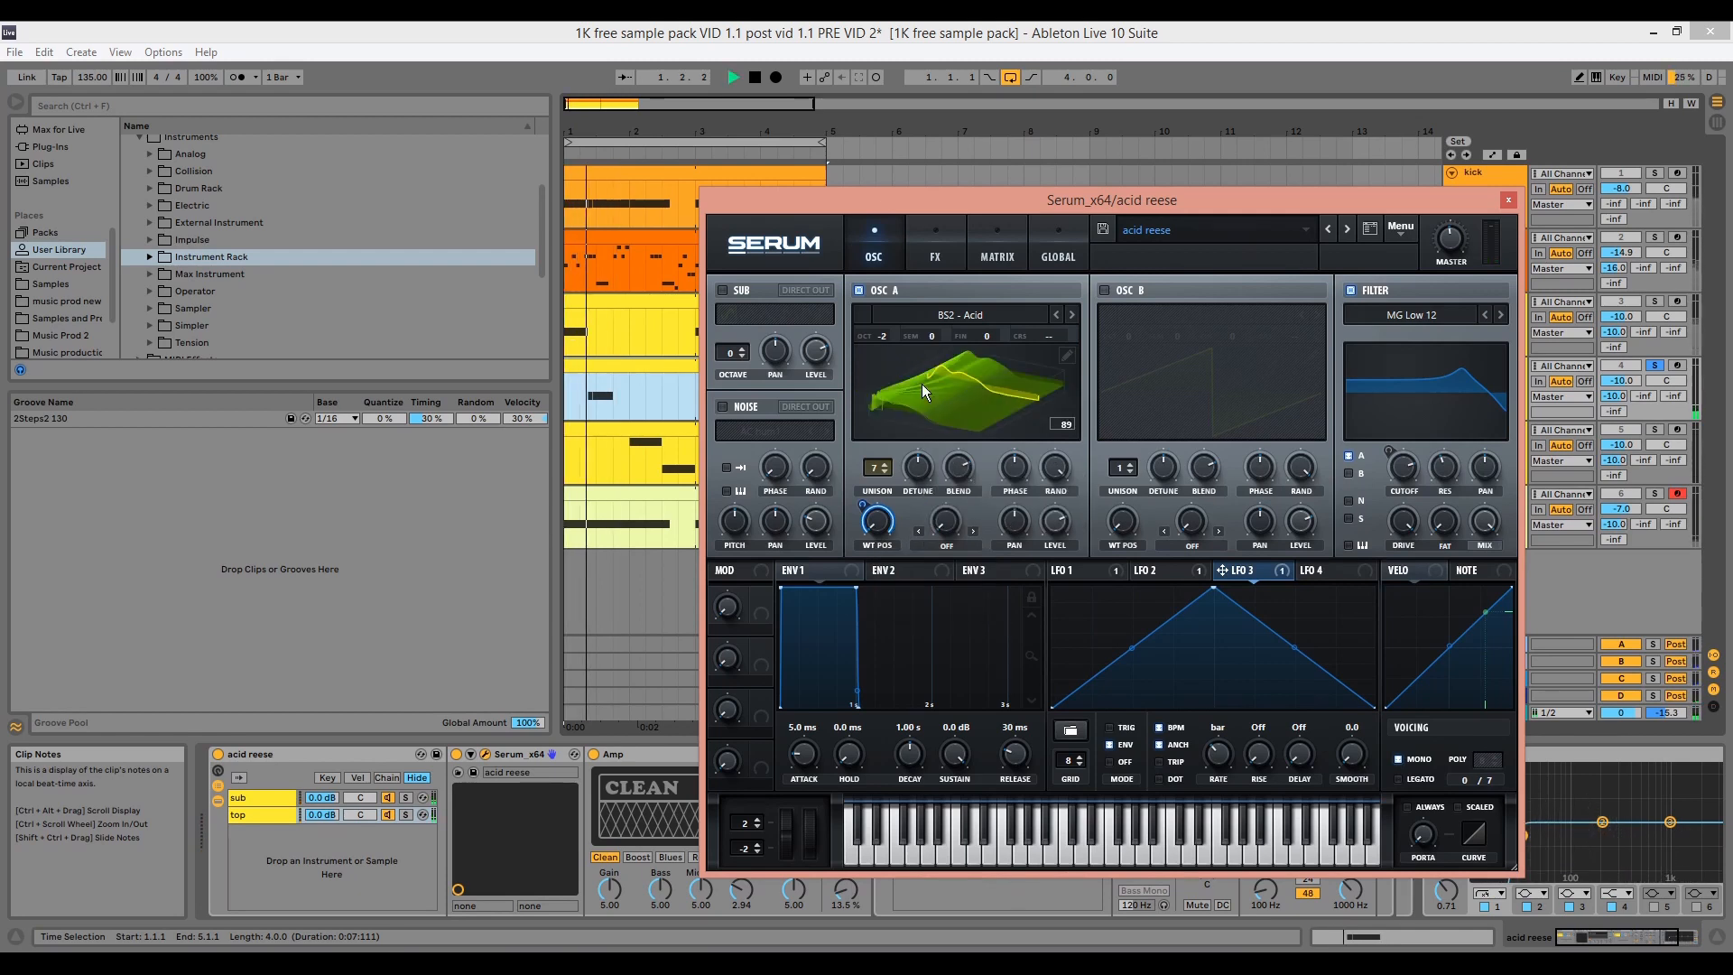
key("space")
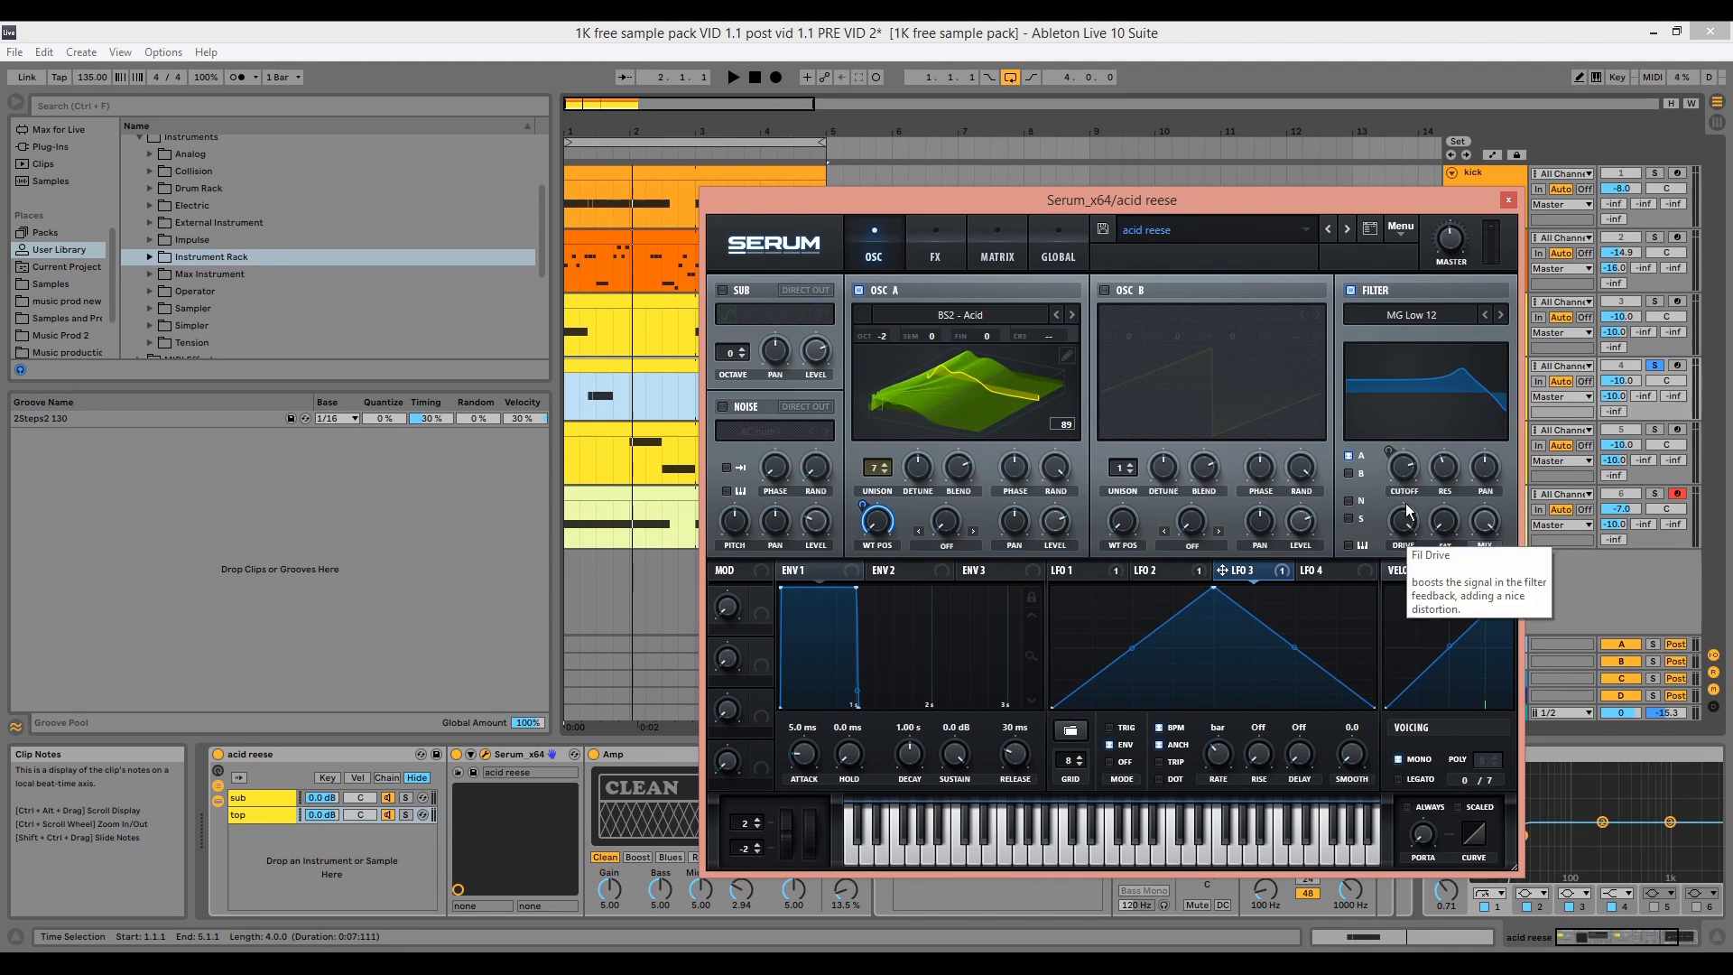
Examine LFO 1's rate and its filter cutoff modulation in the acid reese patch during playback
left_click(1070, 571)
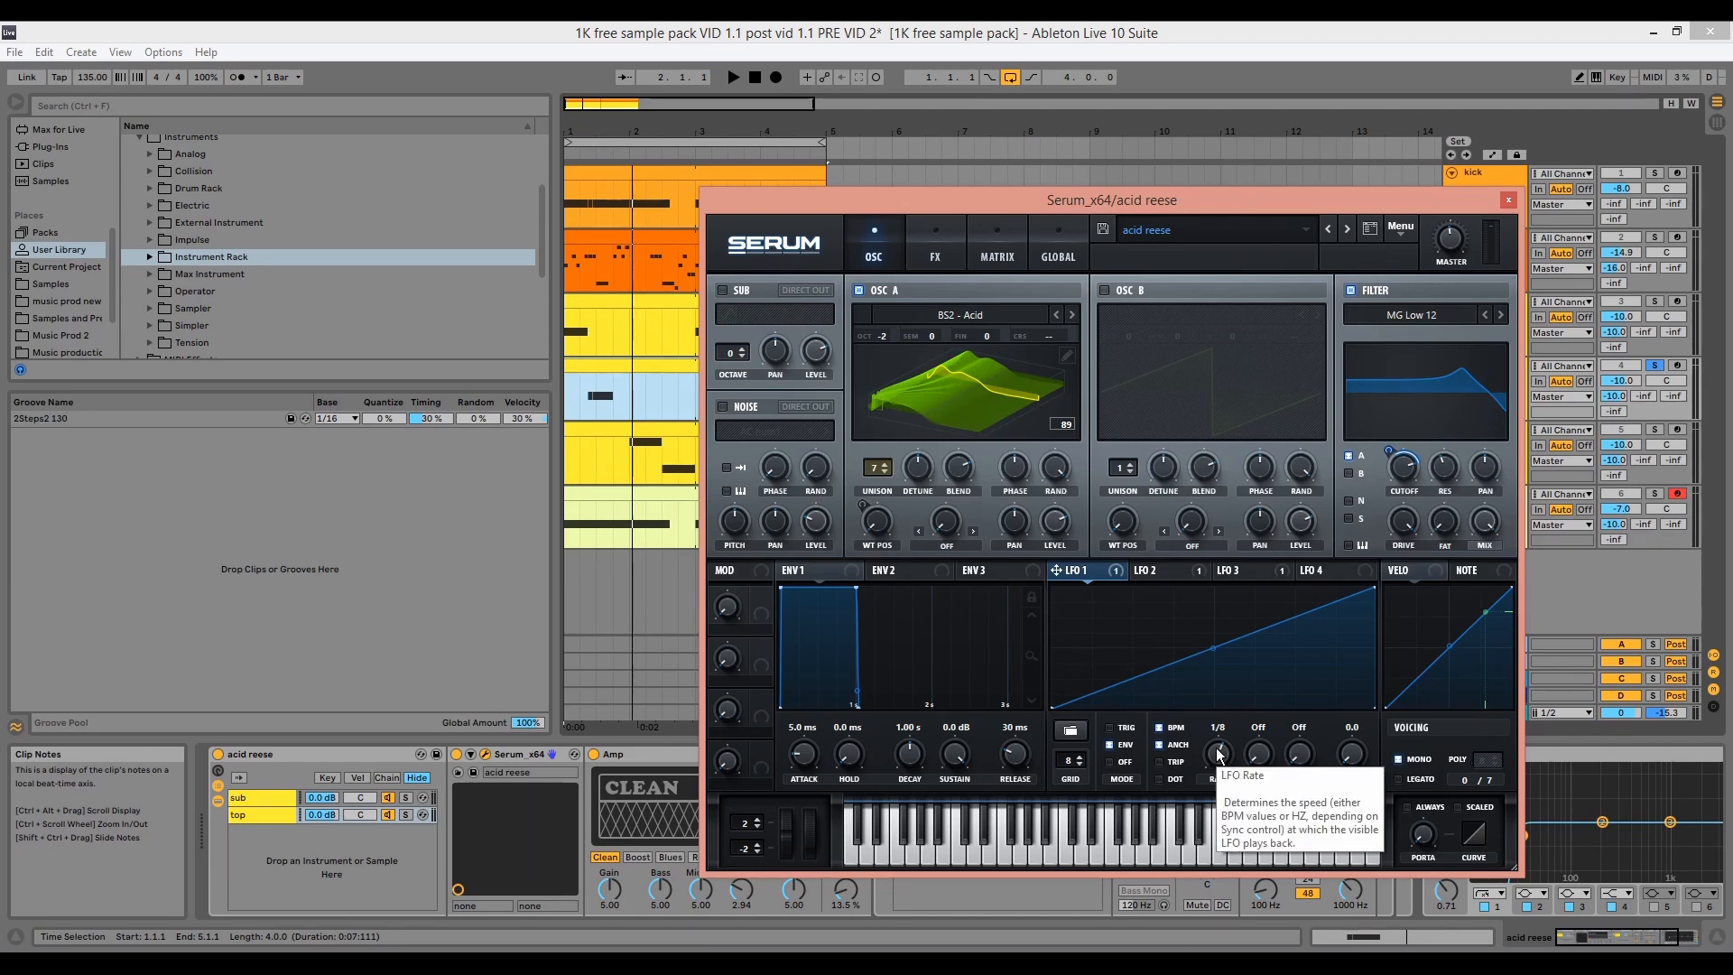
key("space")
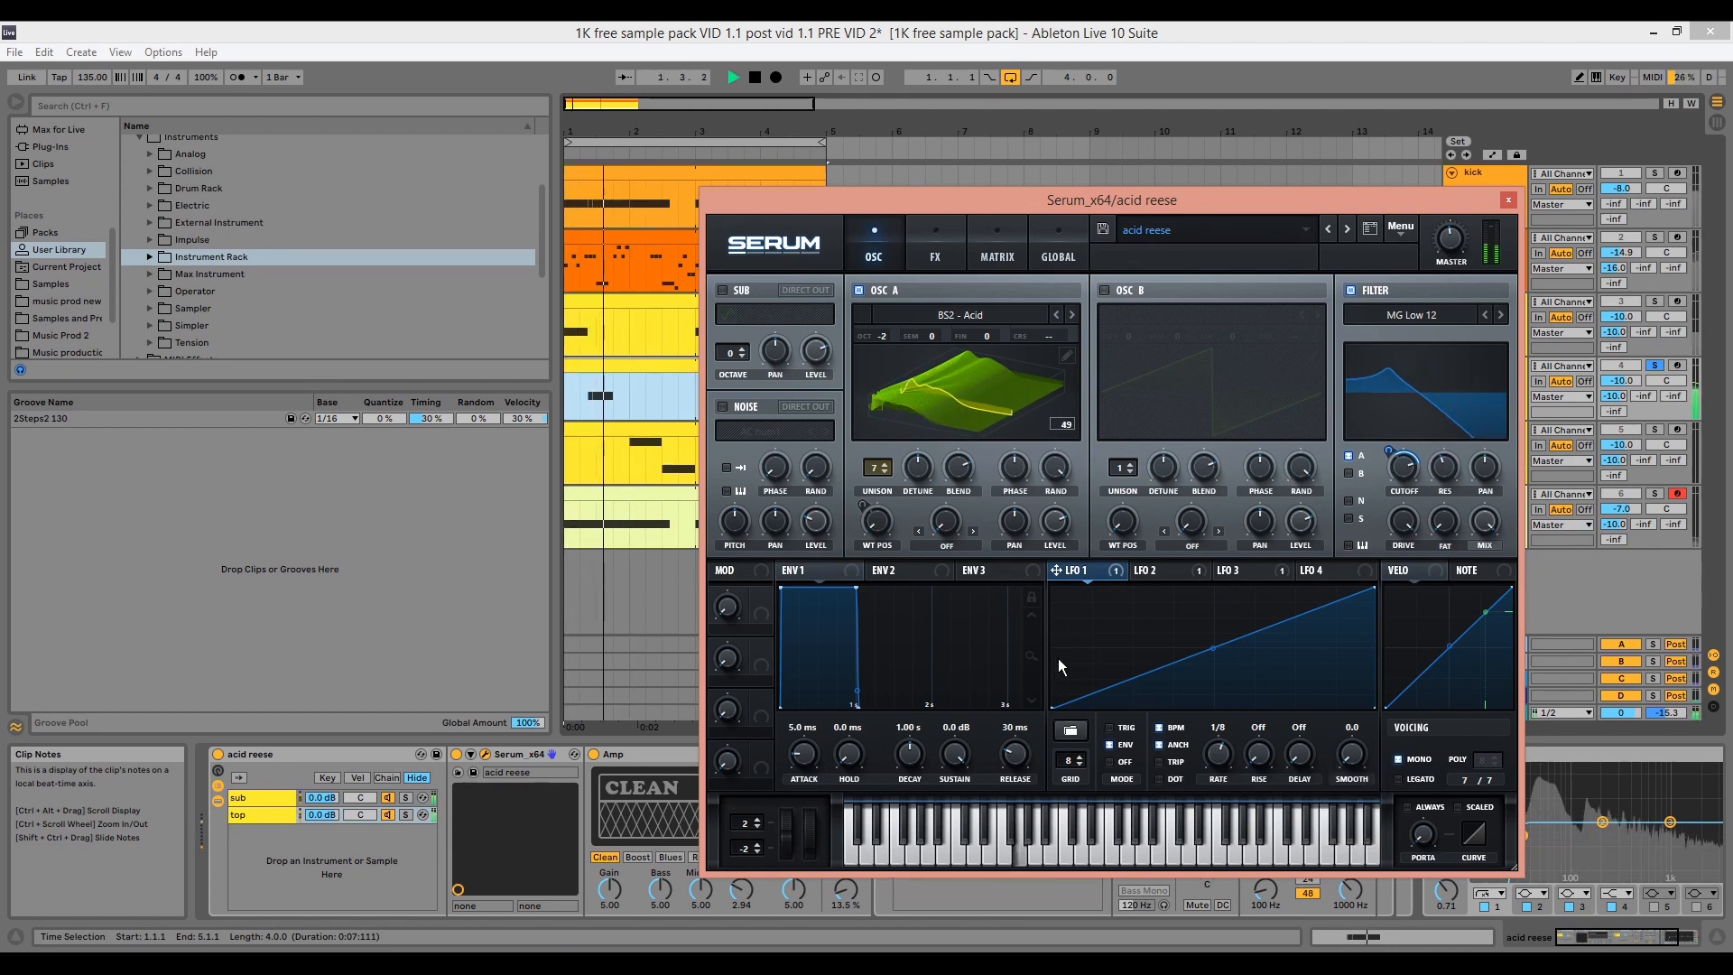
key("space")
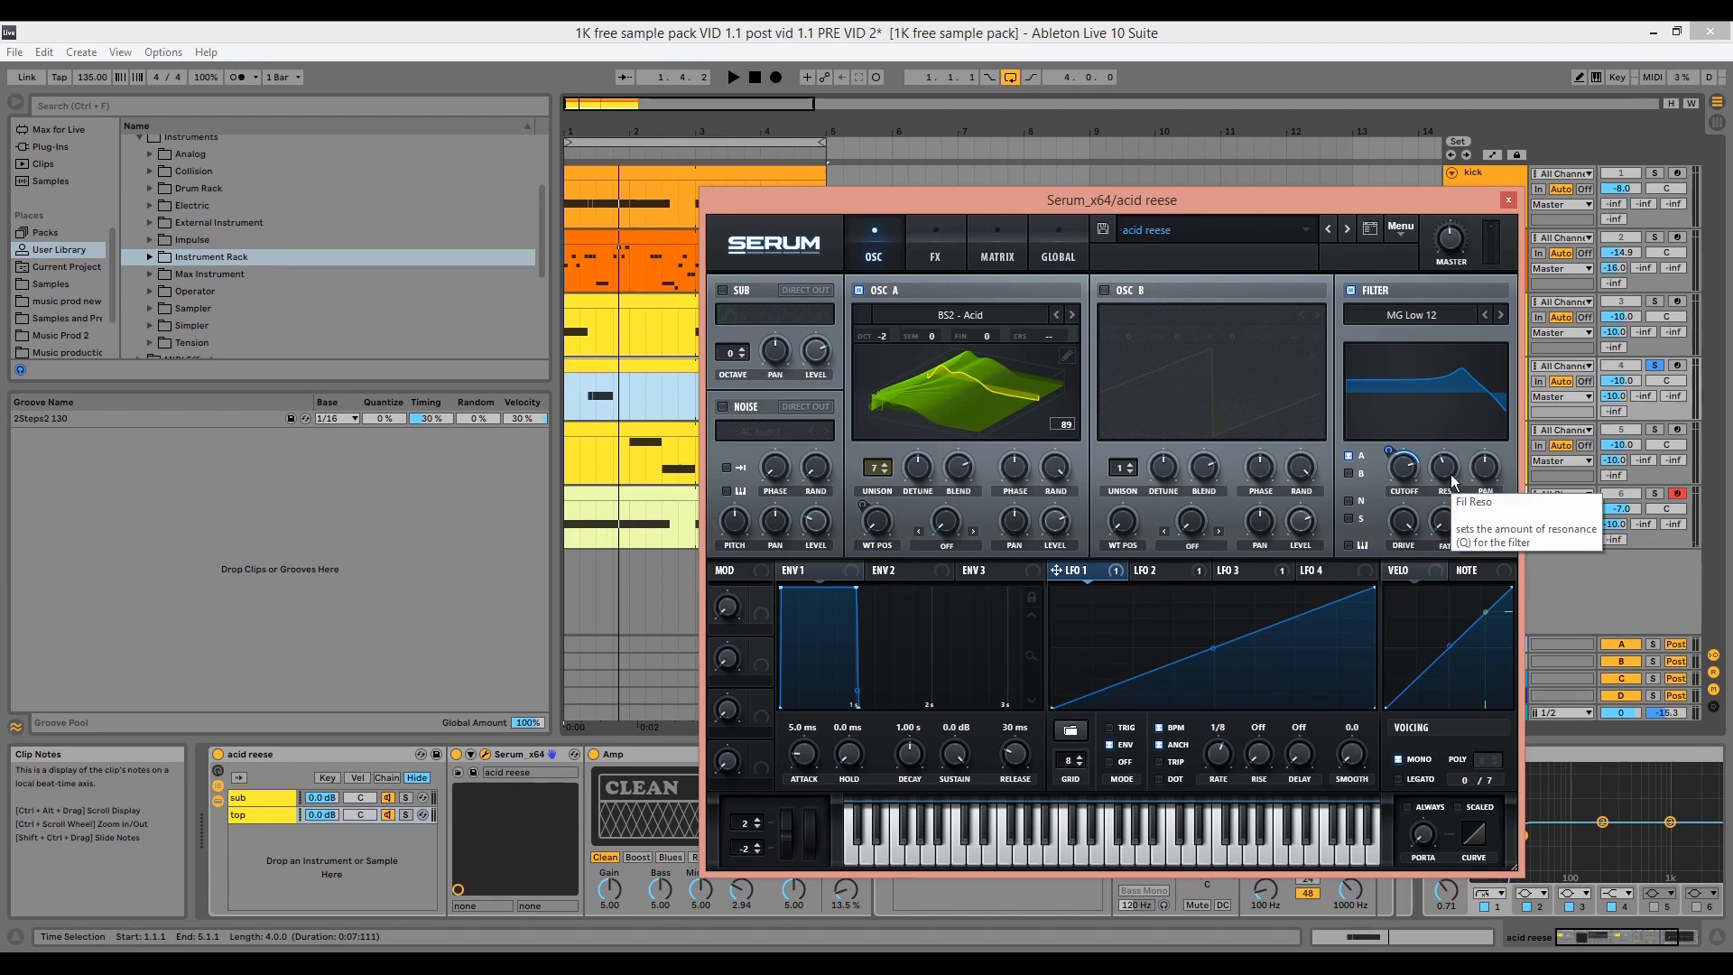
Review the acid reese patch's effects, modulation matrix and LFO 2 shape, and close the Serum editor
left_click(939, 253)
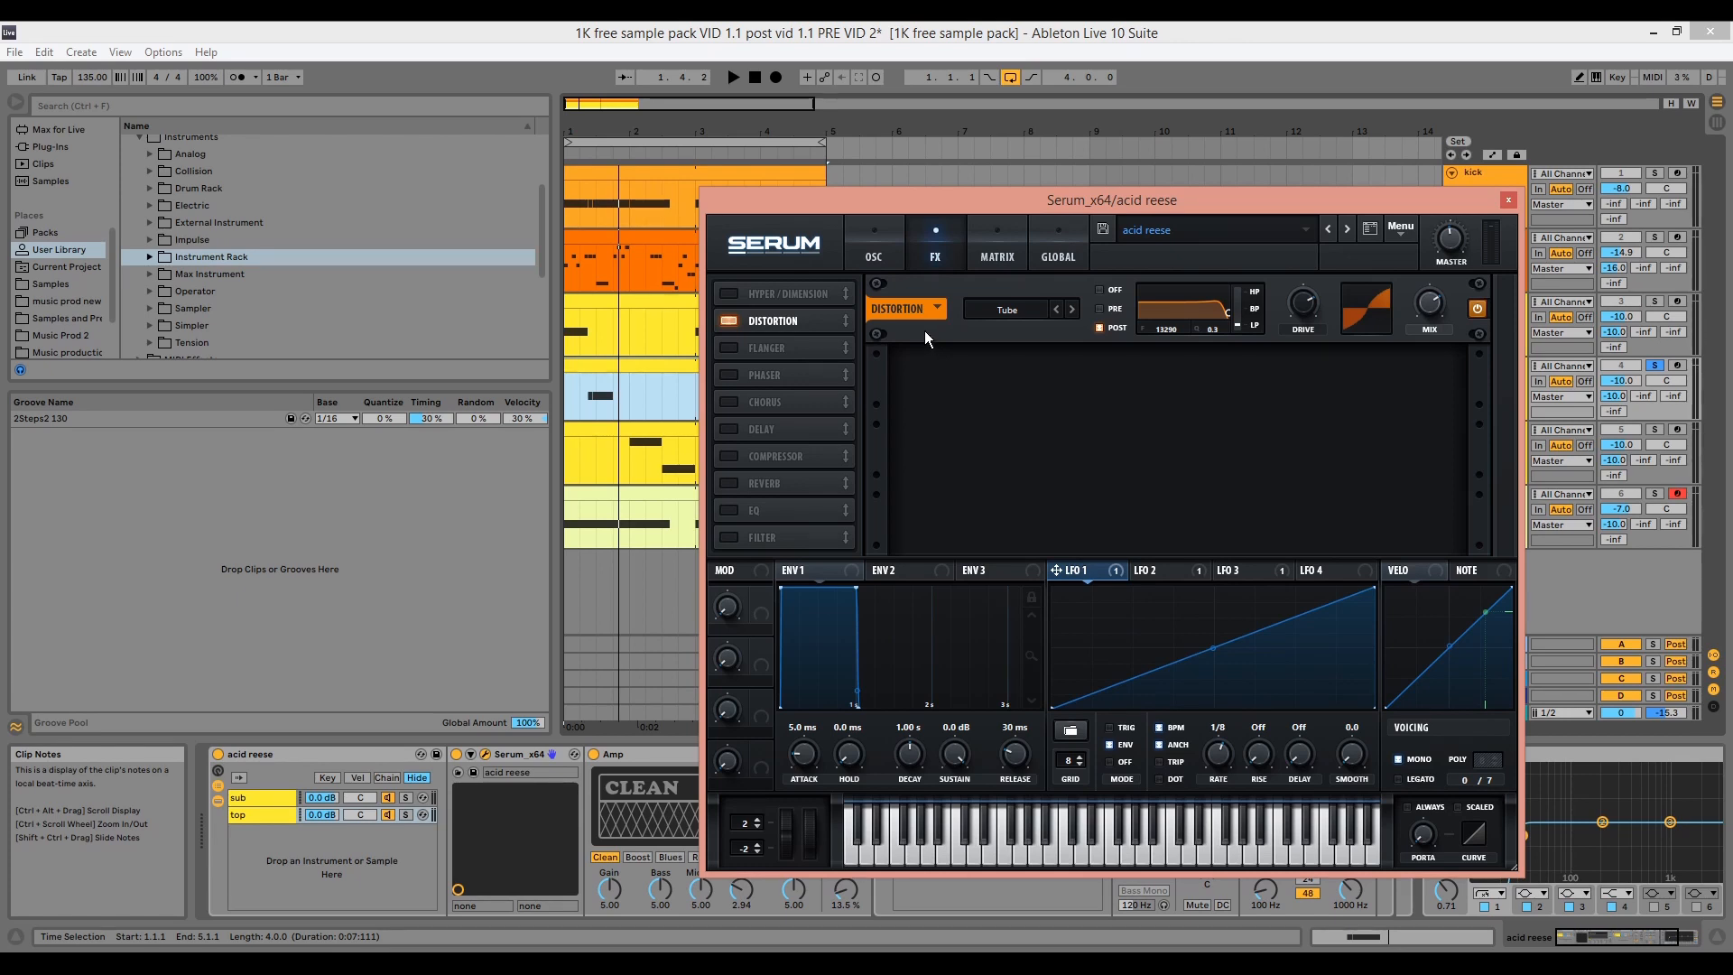
left_click(997, 255)
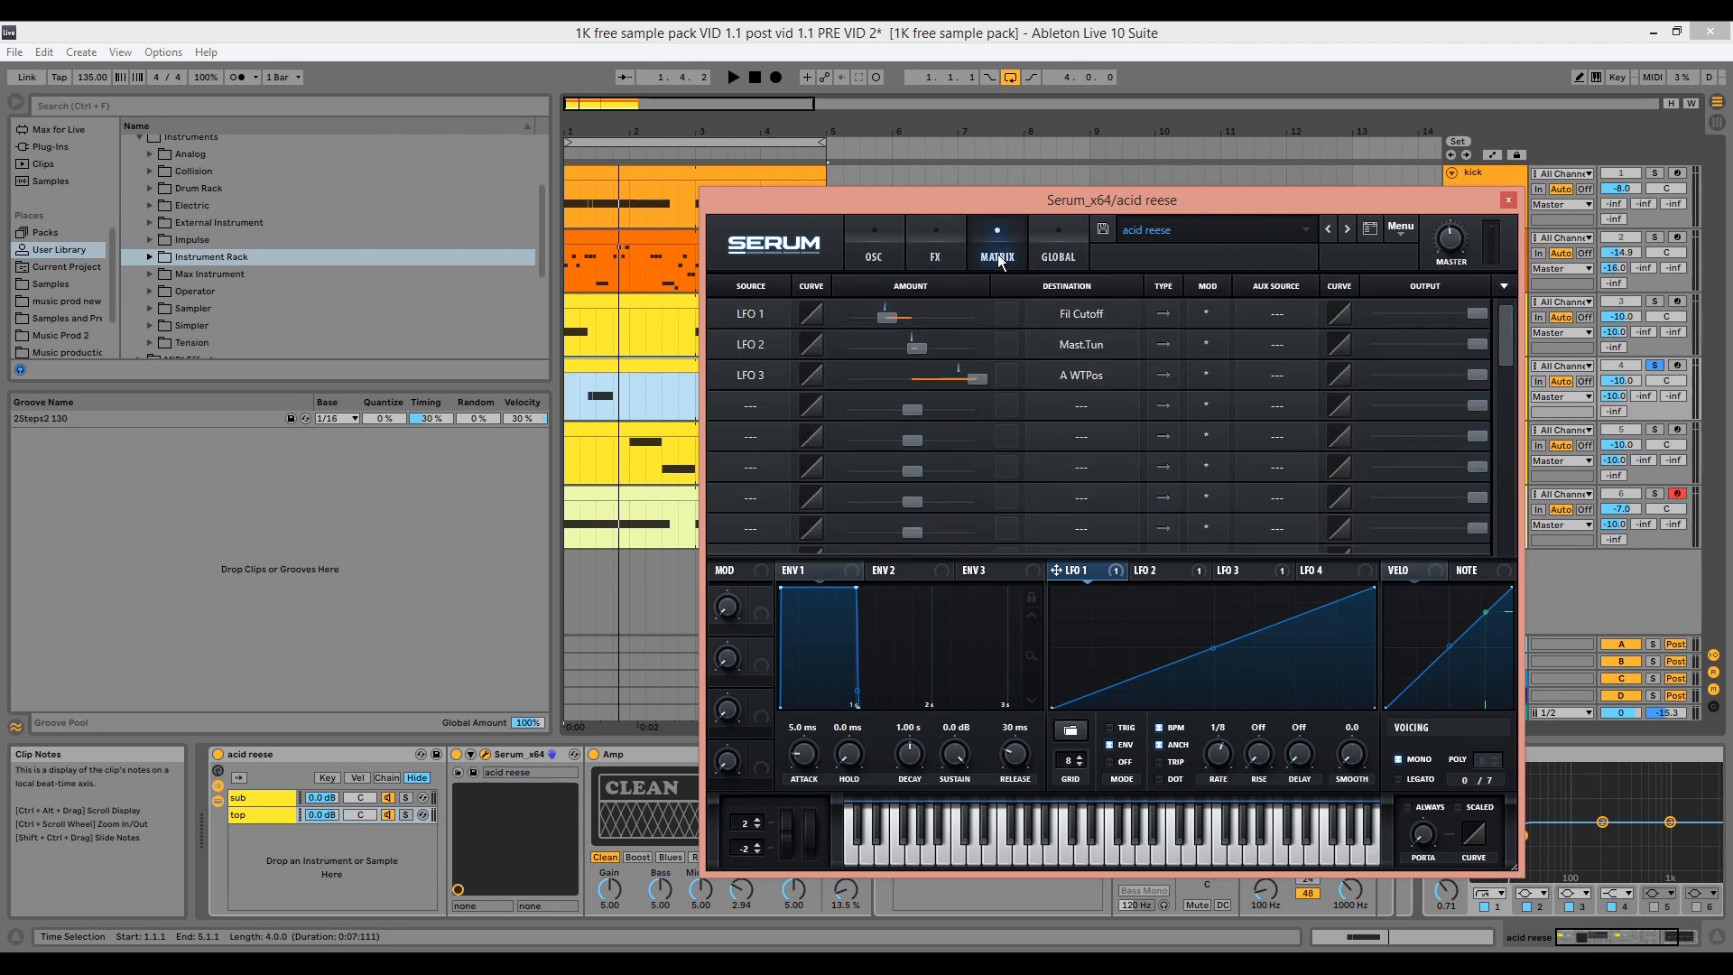
left_click(1160, 571)
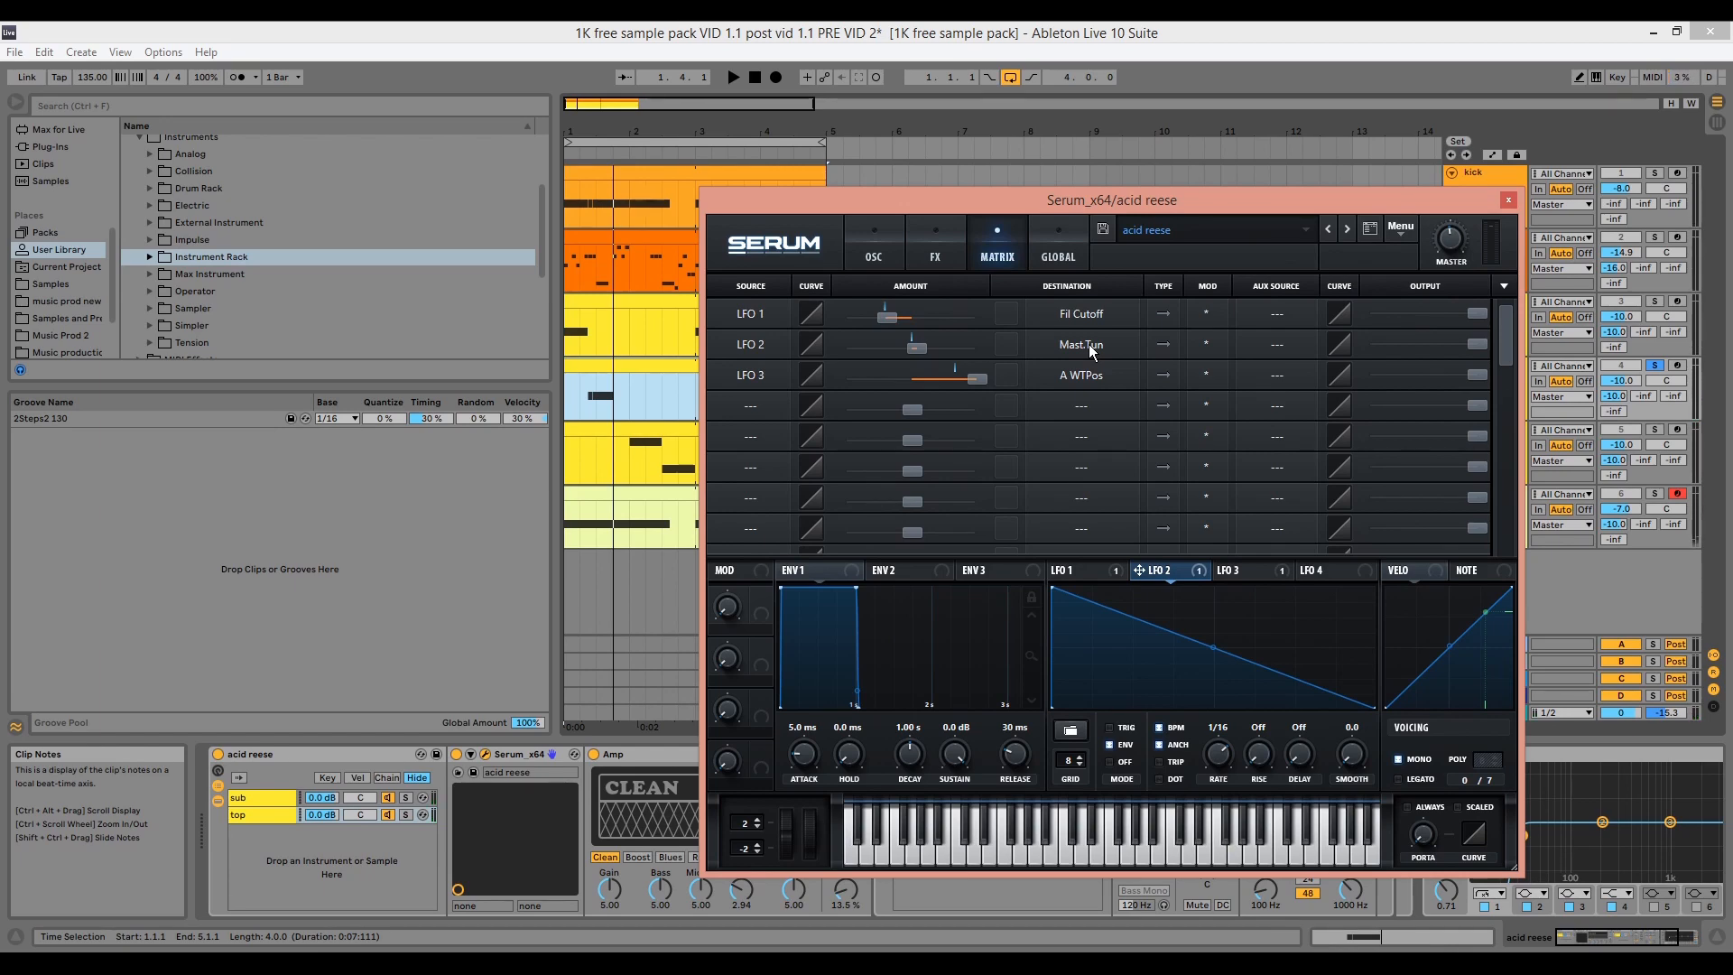
left_click(1508, 197)
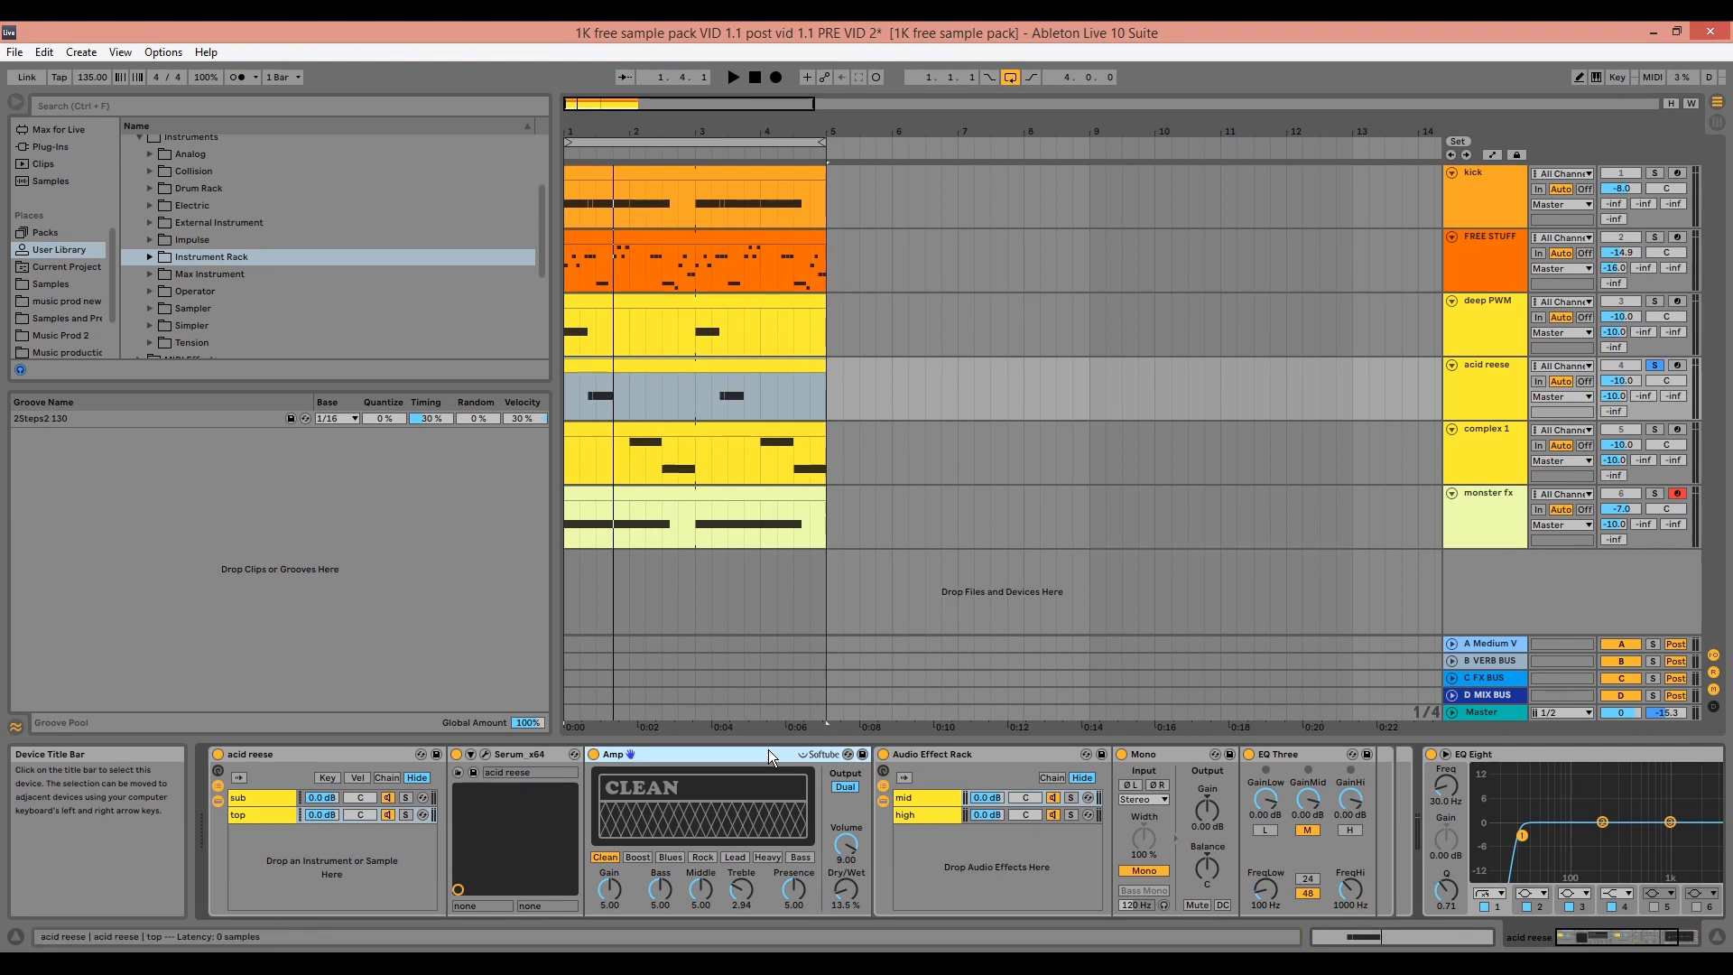
Examine the acid reese track's Audio Effect Rack, Mono device and final EQ Eight
left_click(1041, 757)
left_click(1153, 758)
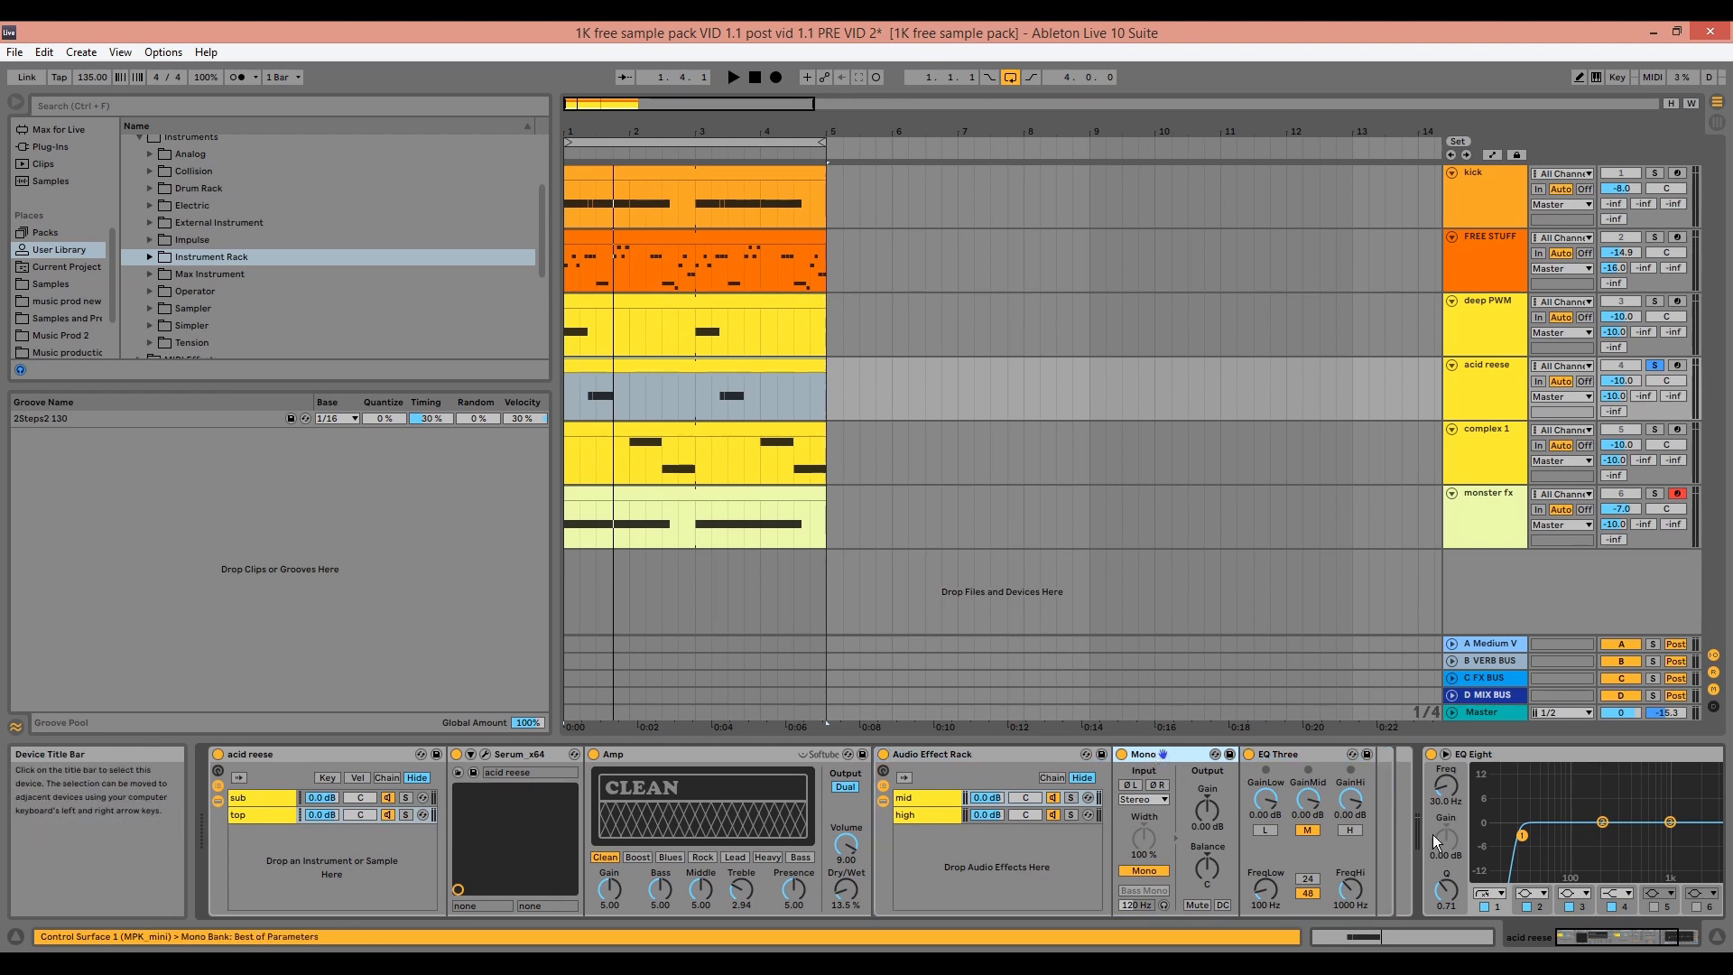
left_click(1617, 937)
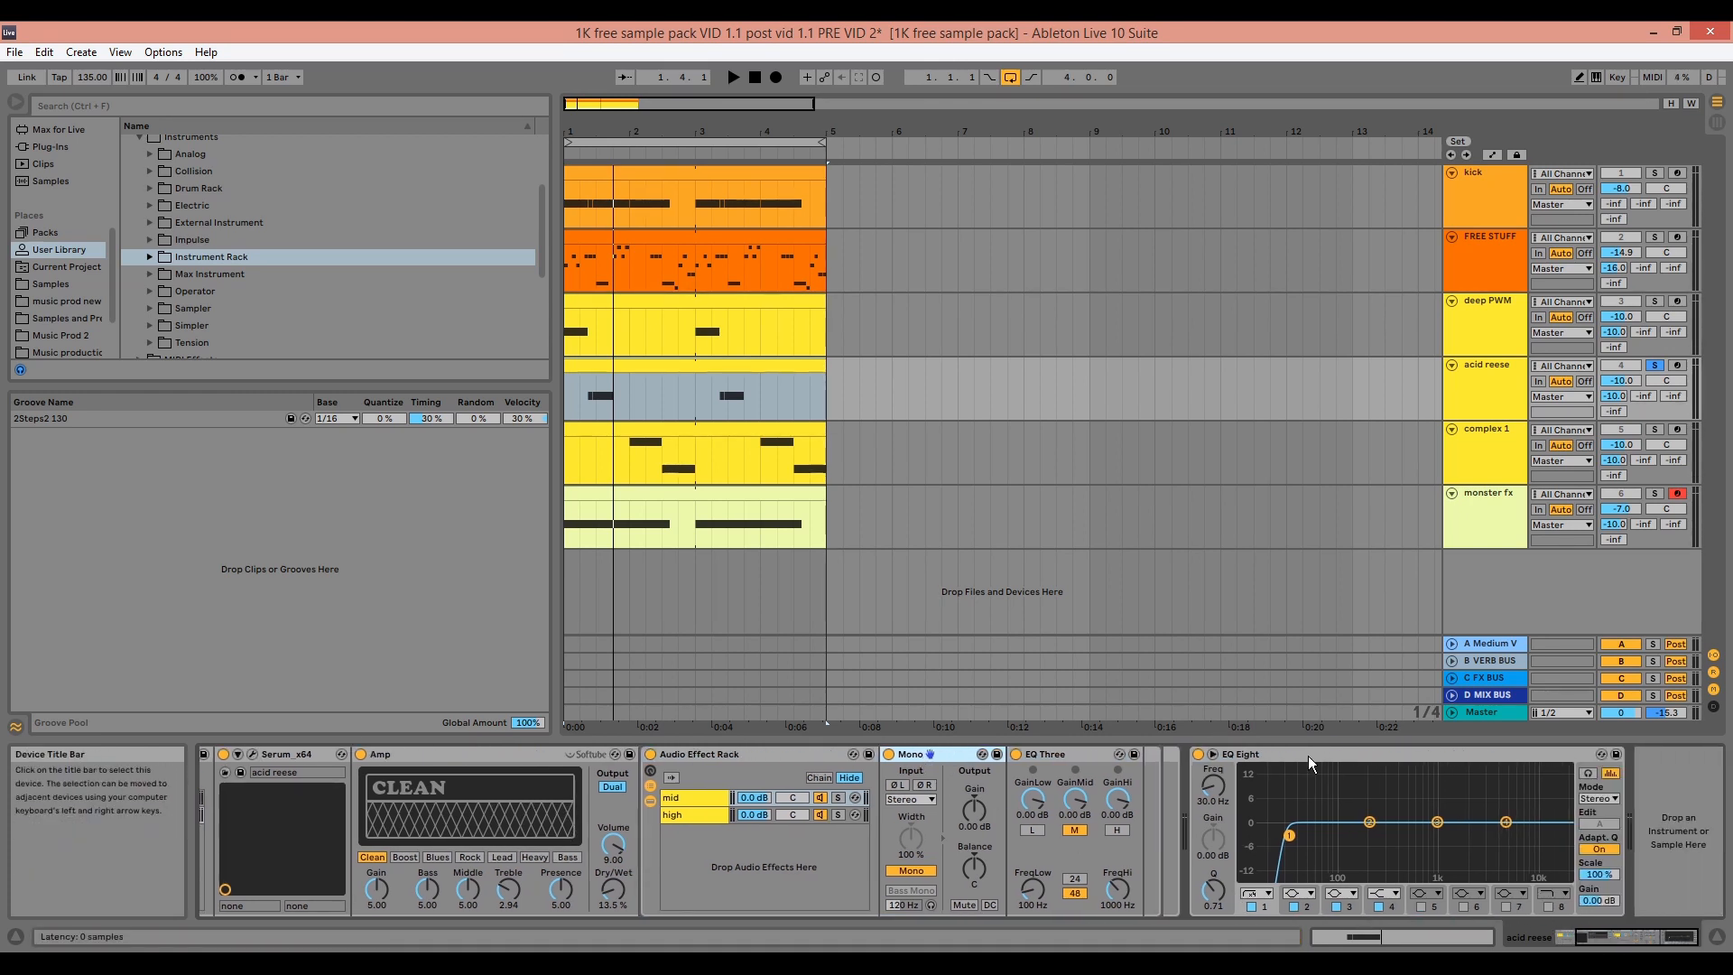
left_click(1307, 756)
Solo the kick together with acid reese, open the acid reese clip in the clip editor and play both tracks
left_click(1496, 387)
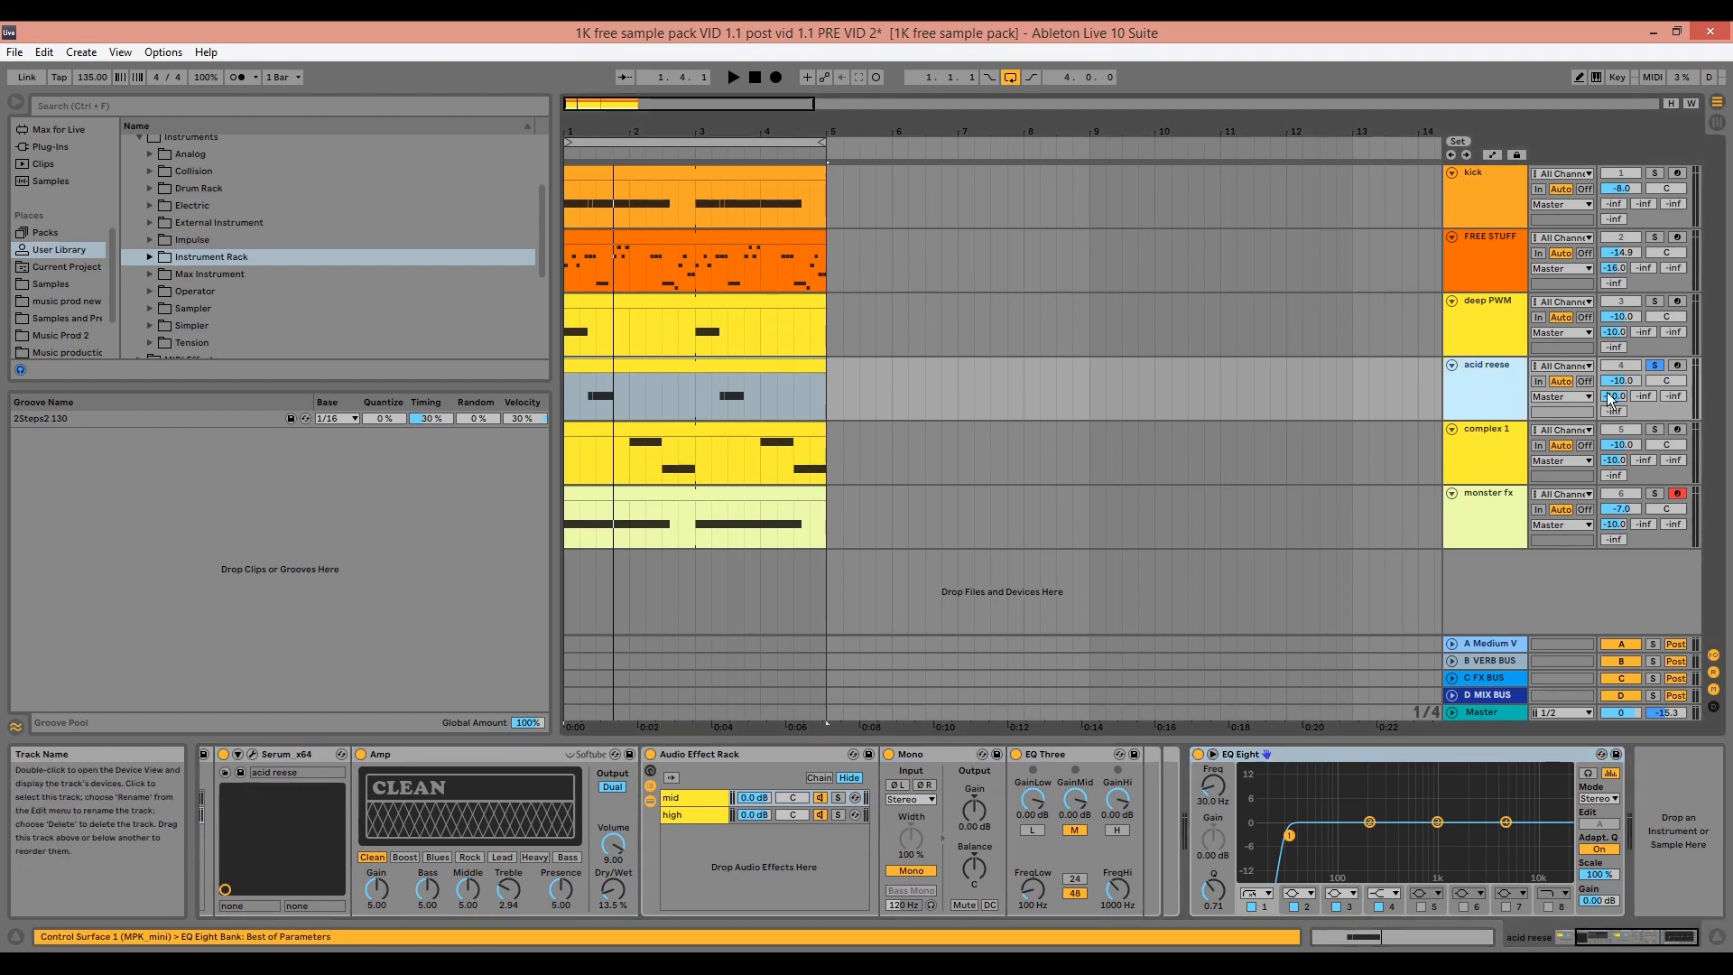
left_click(1655, 173)
double_click(792, 370)
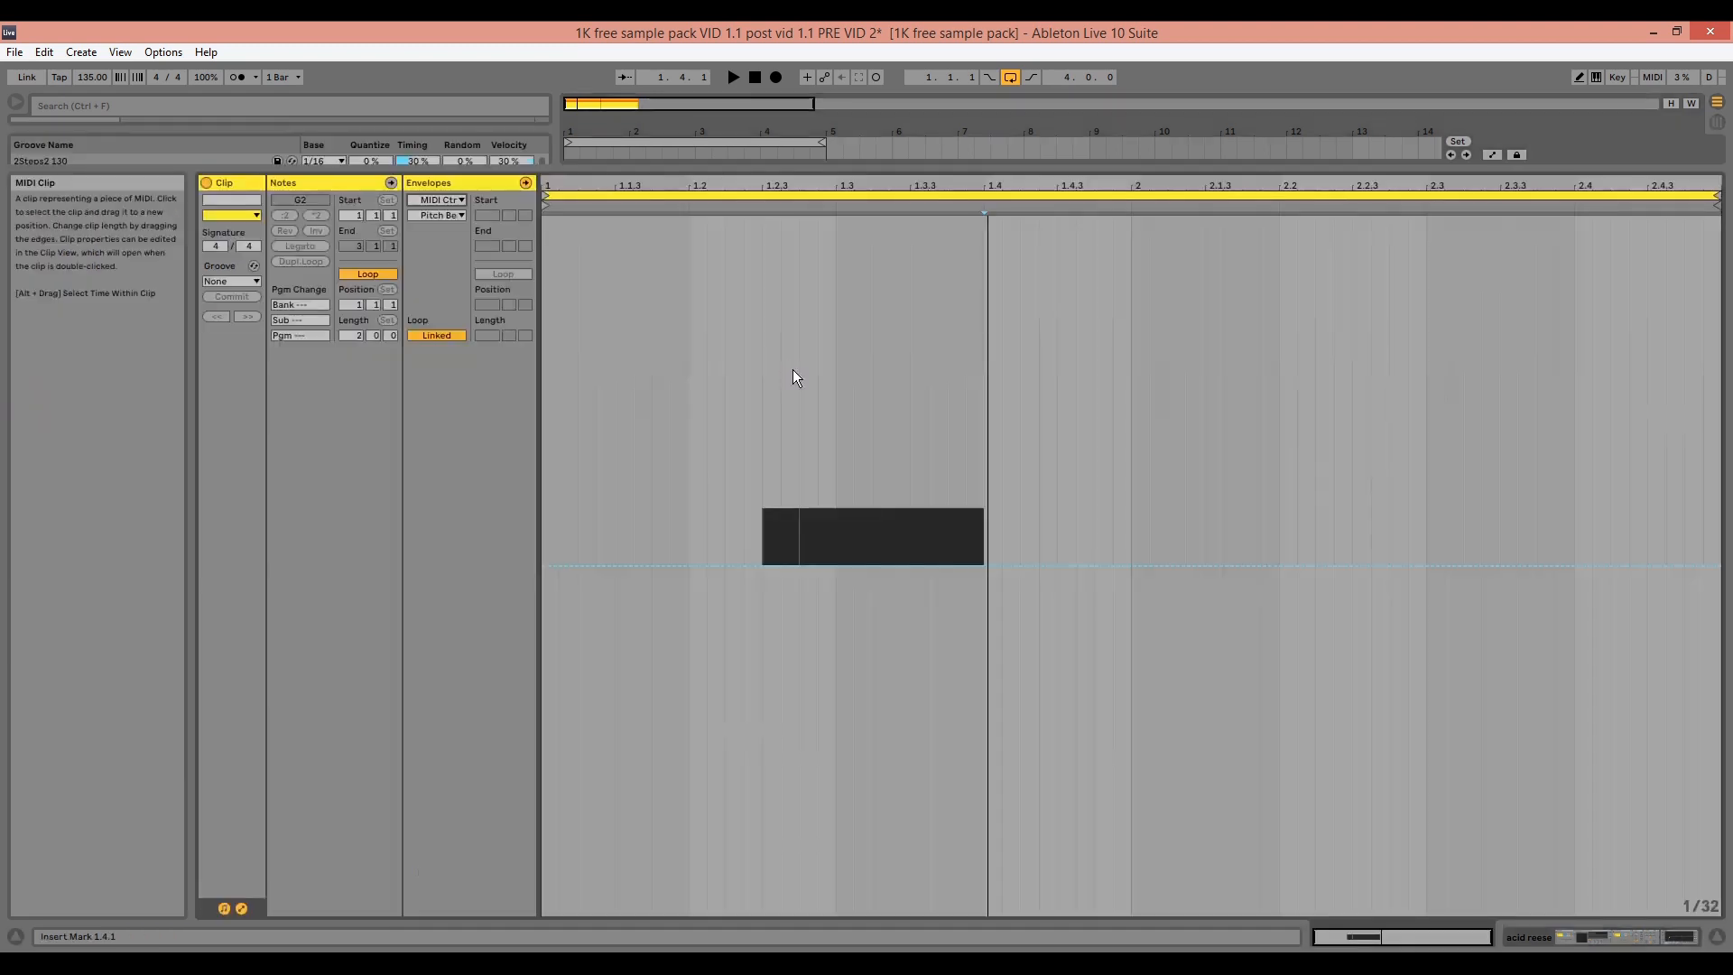
key("space")
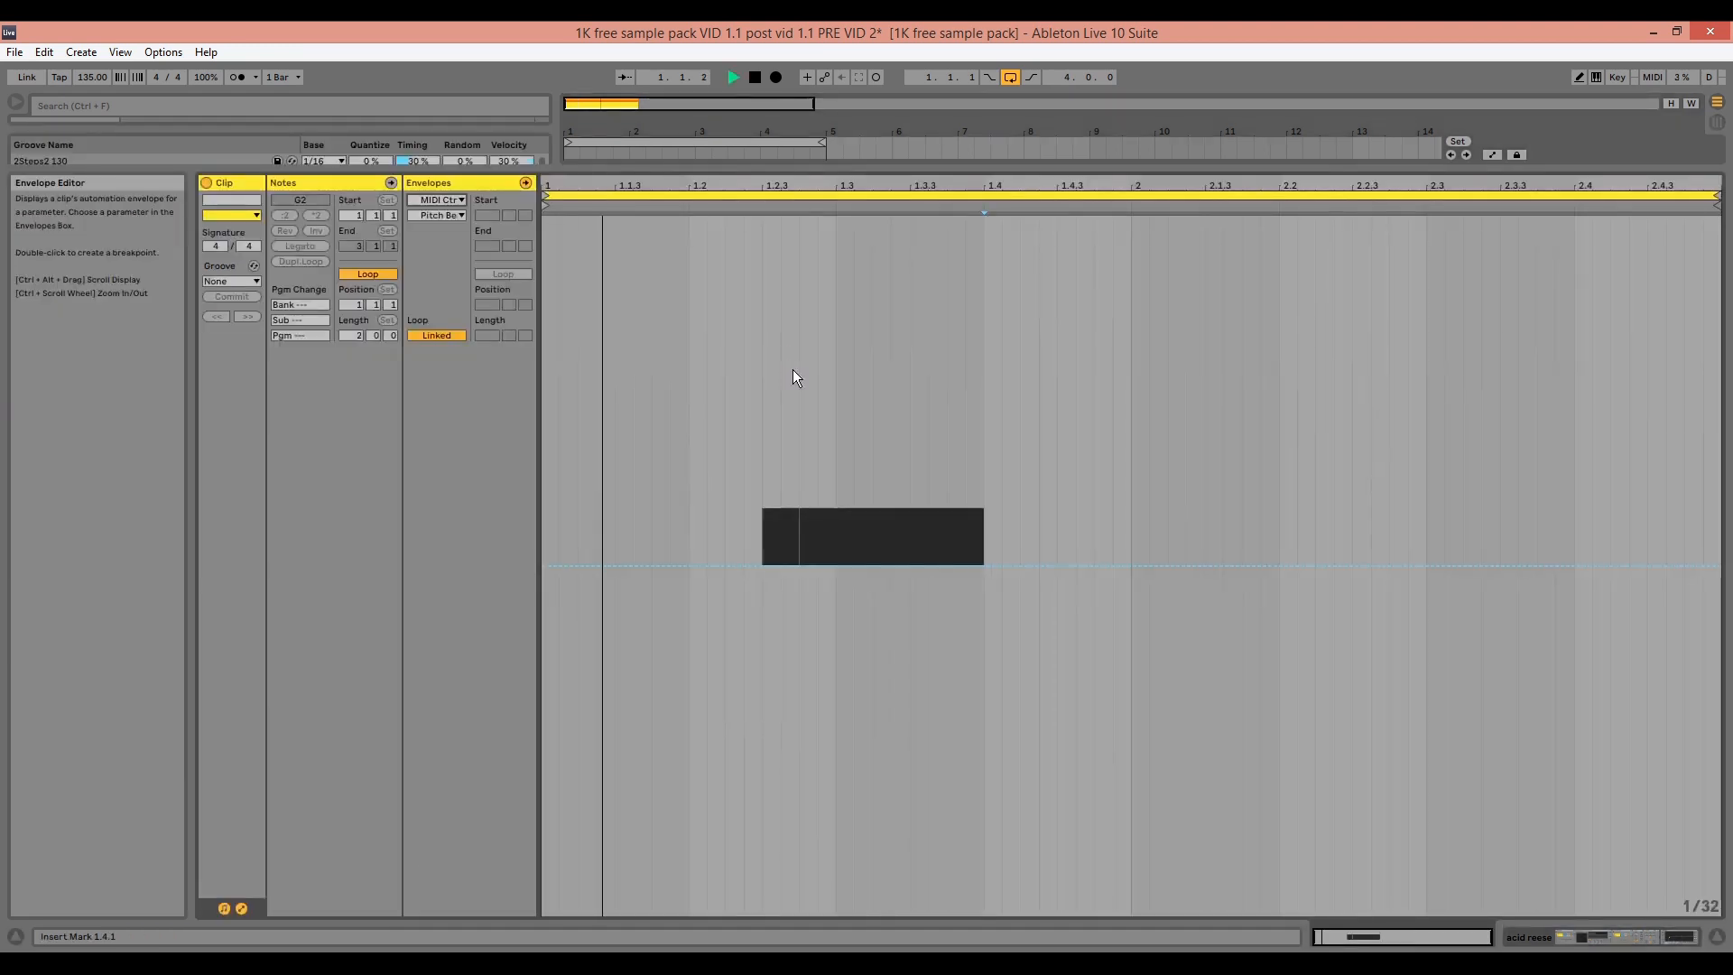
key("space")
left_click(525, 182)
key("space")
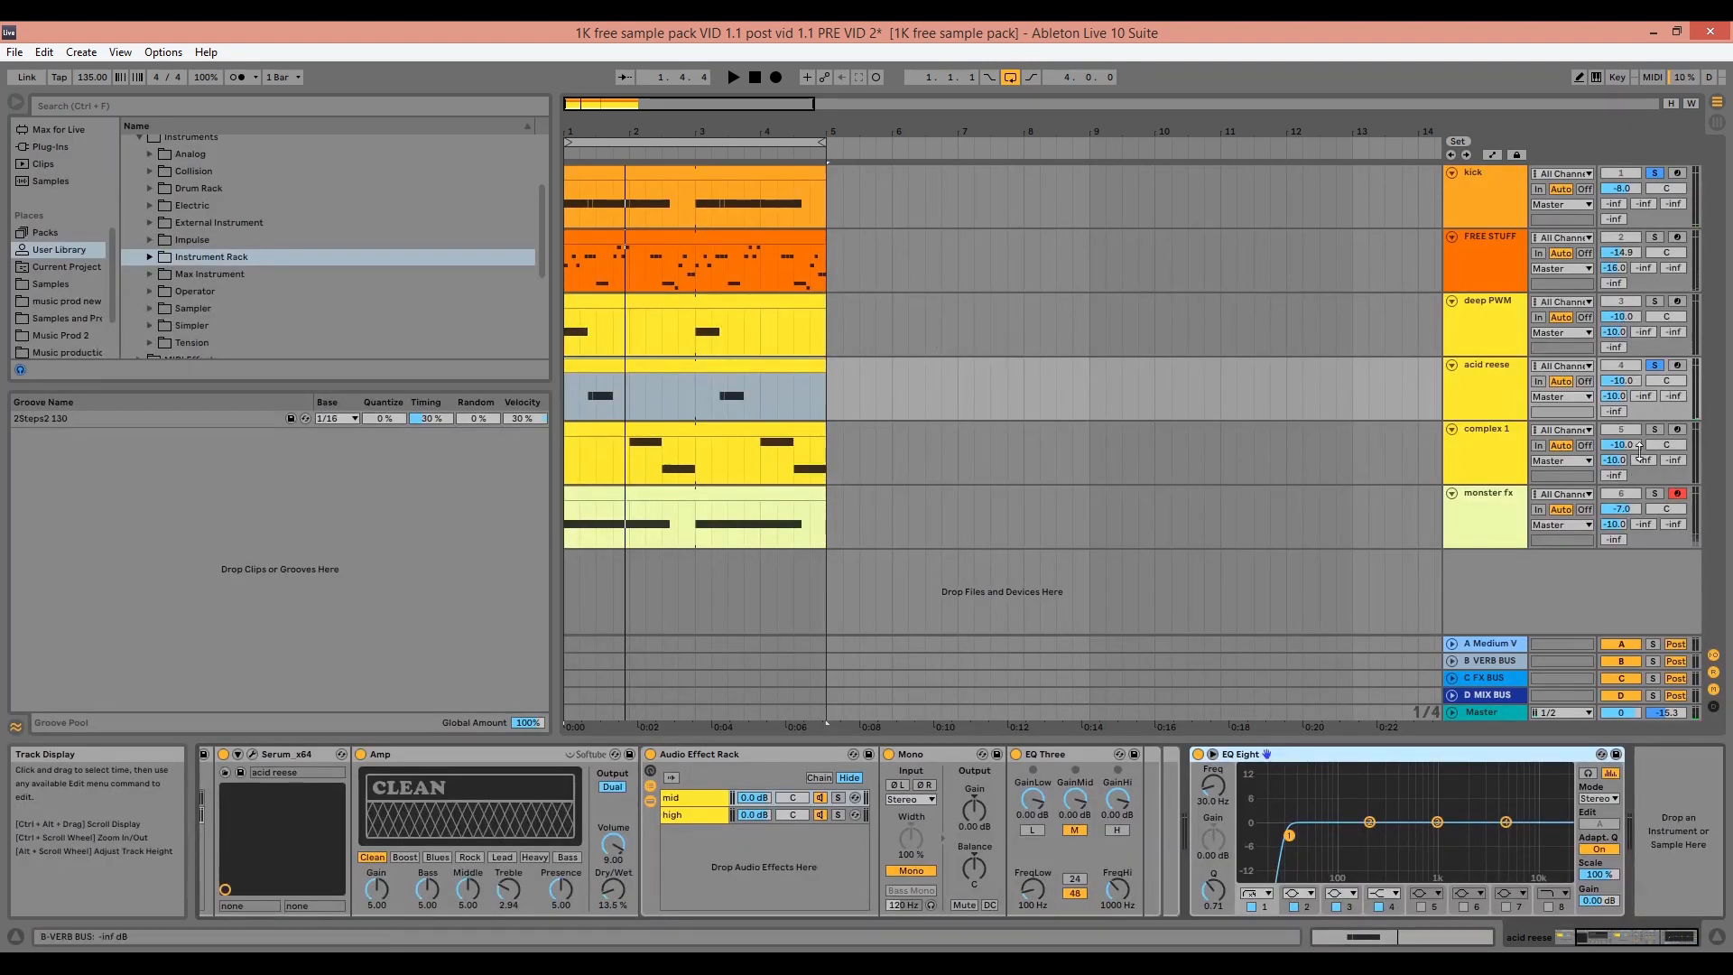
Solo only the complex 1 track and audition it from its first note at bar 2
left_click(1654, 429)
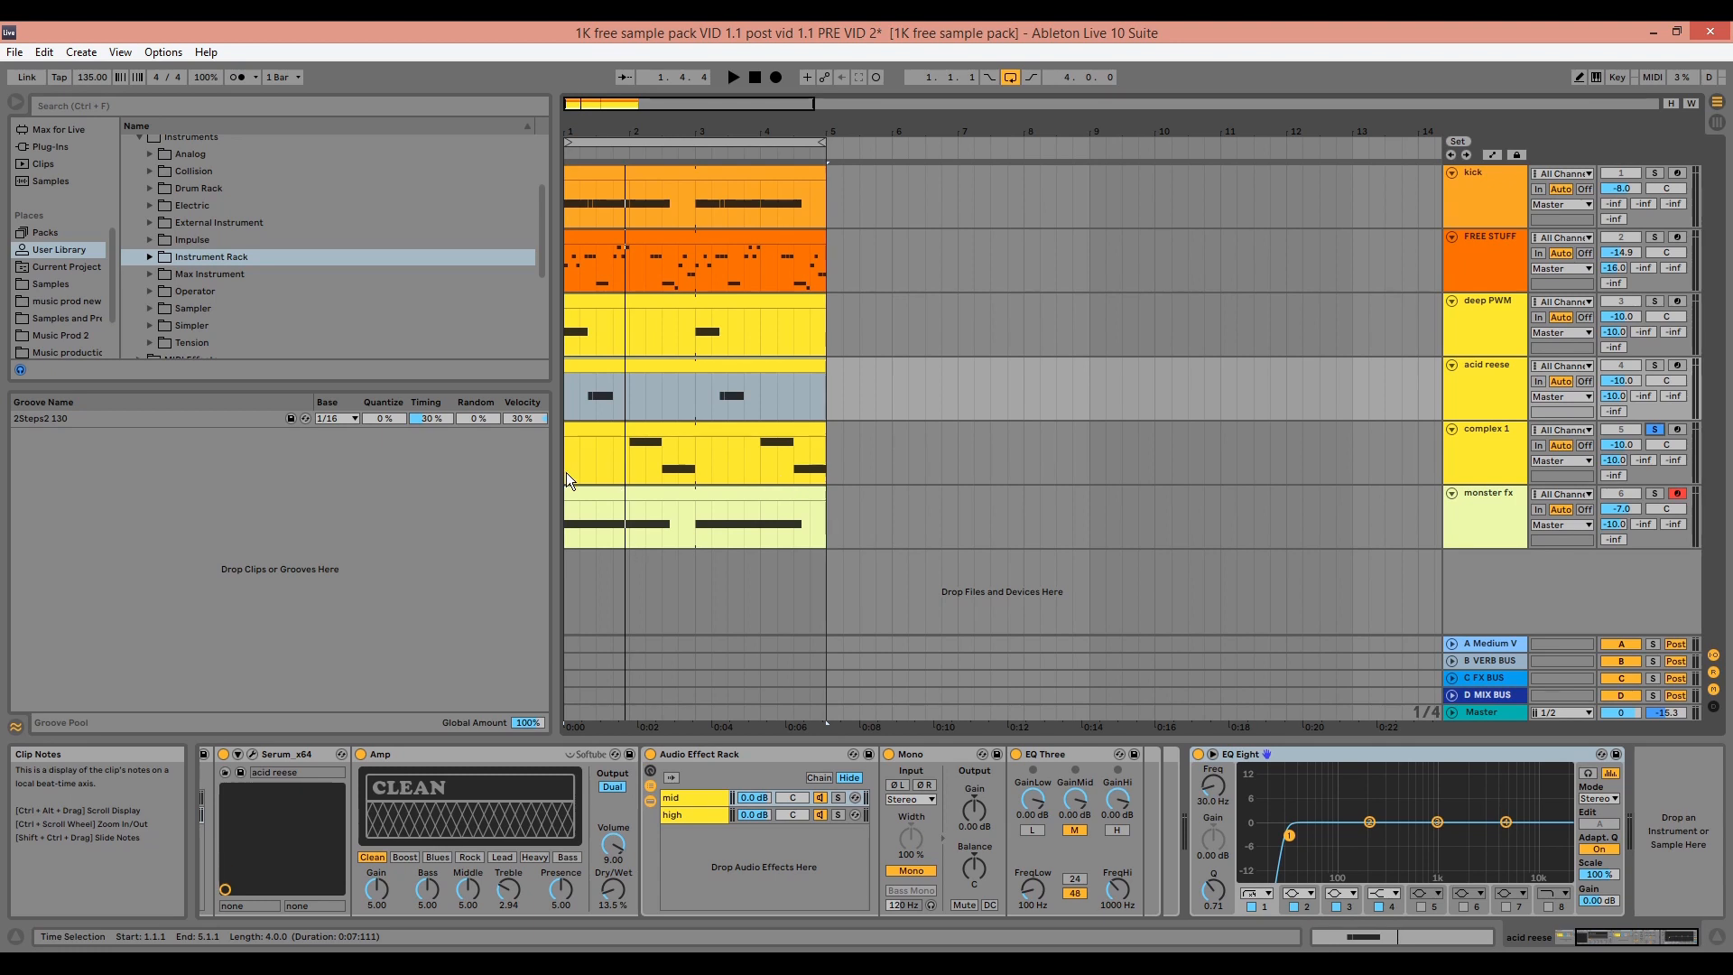
left_click(630, 453)
key("space")
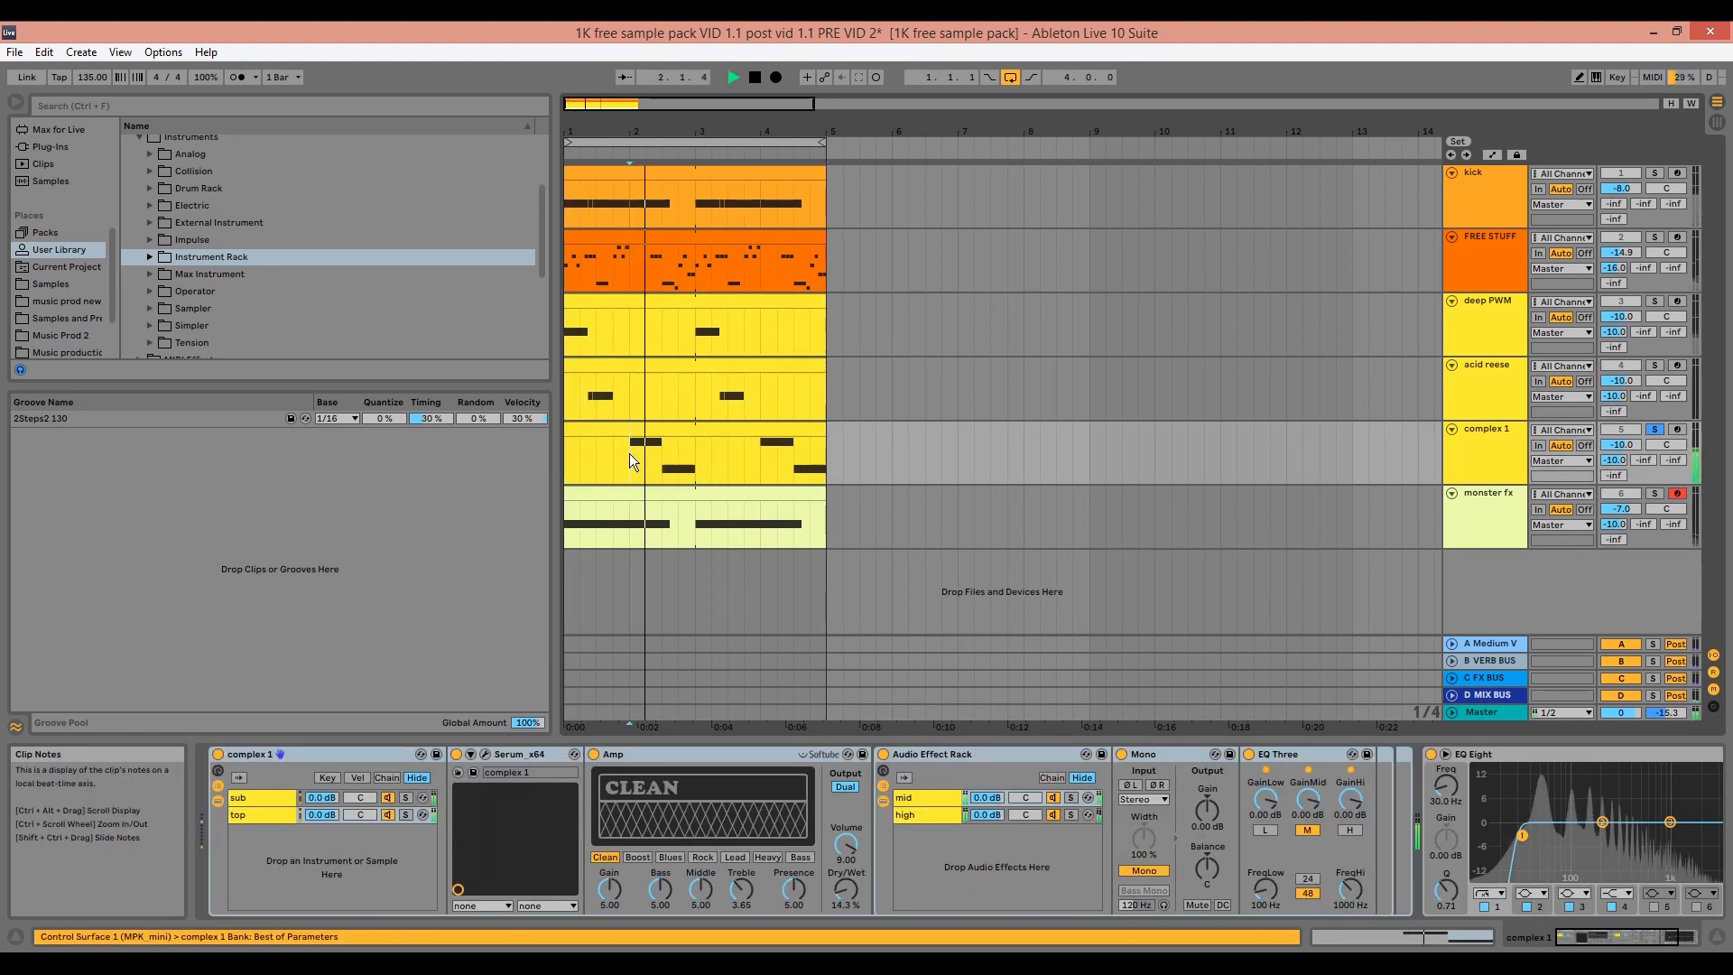
key("space")
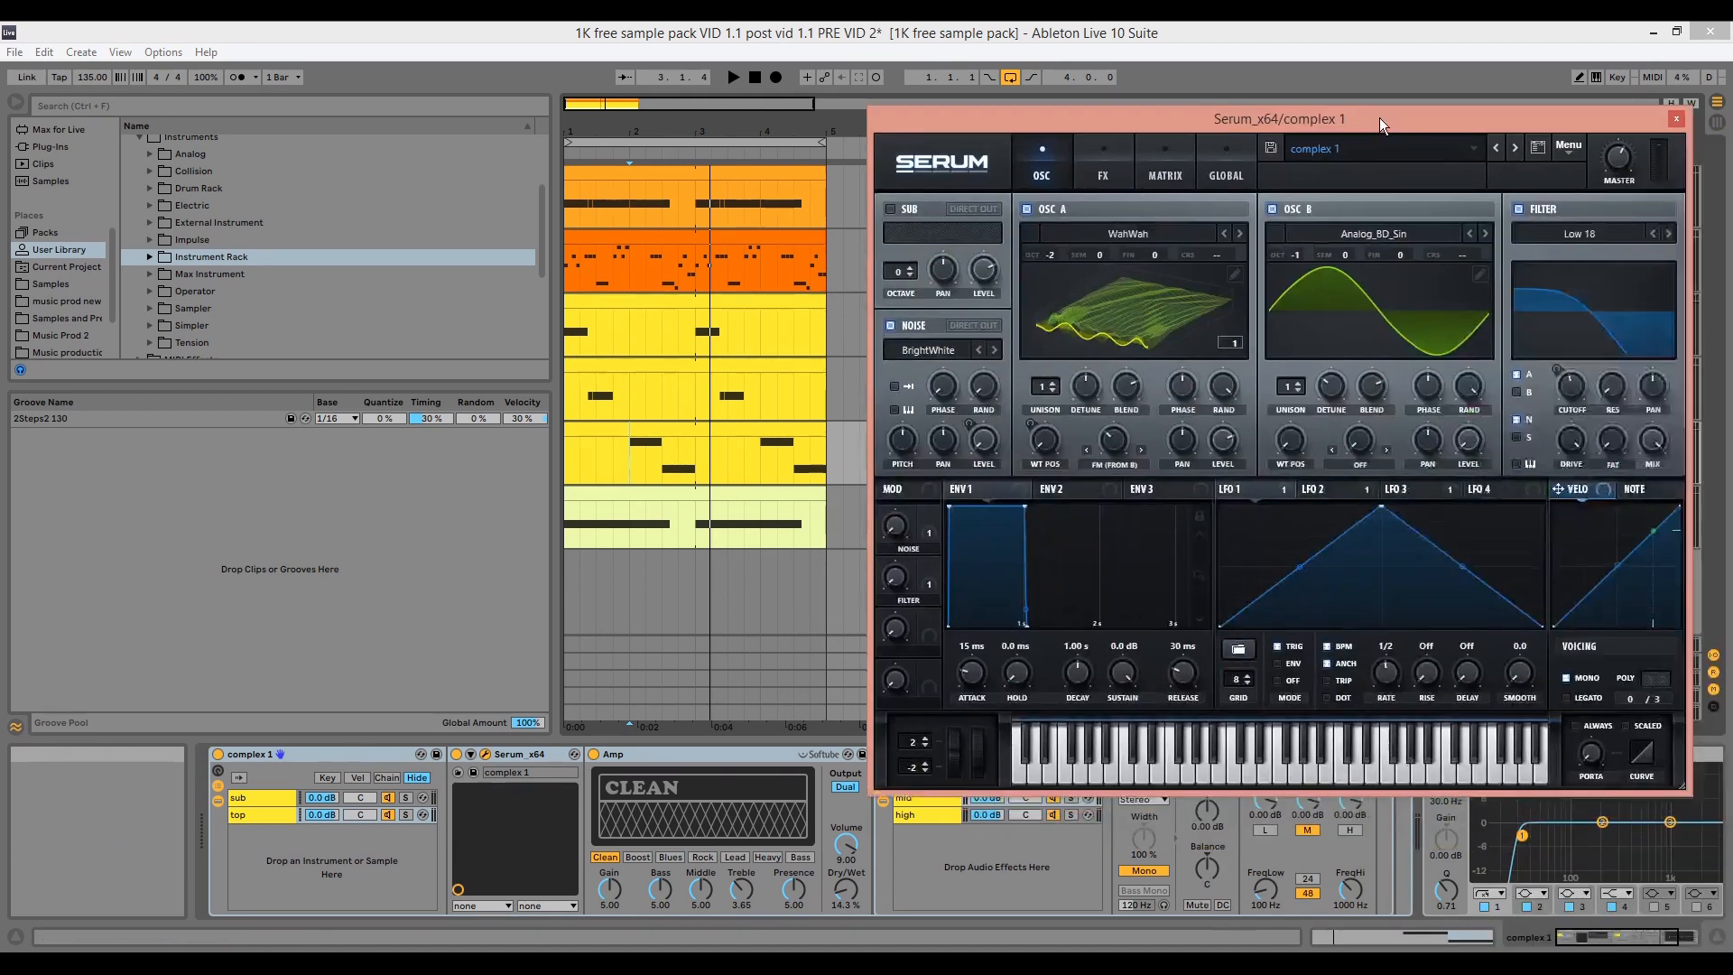
Open complex 1's Serum patch and examine LFO 3 on wavetable position and LFO 1 on filter cutoff, playing the clip
left_click_drag(1379, 117, 1081, 156)
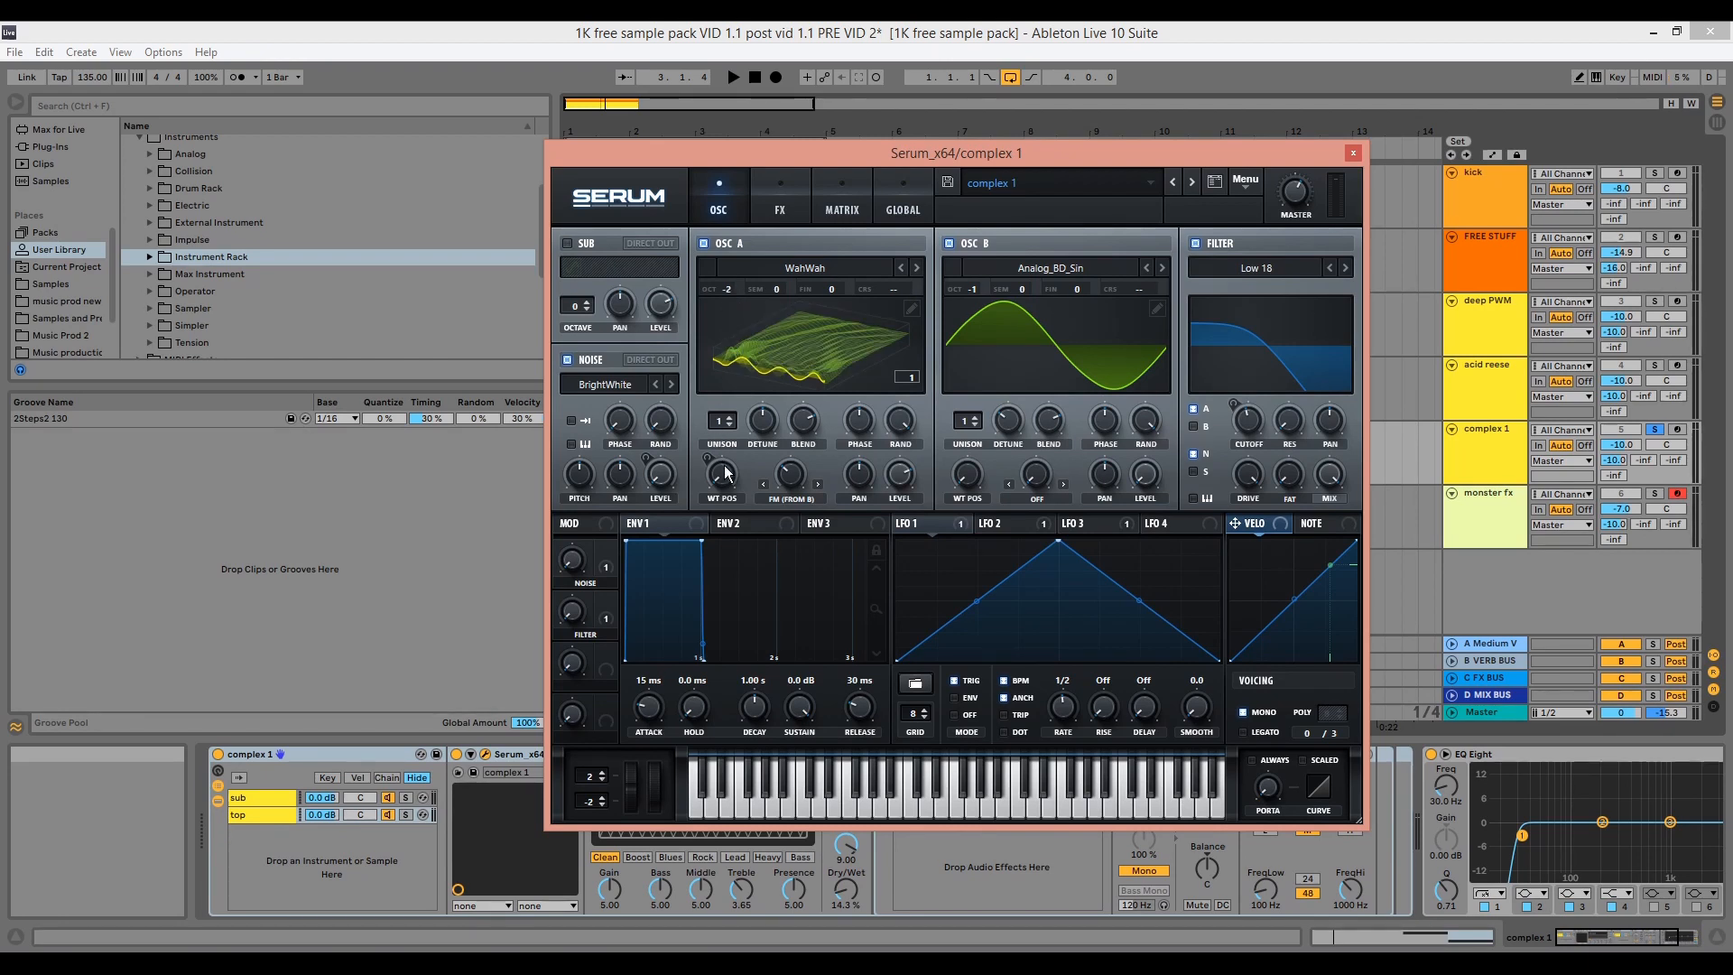
left_click(1096, 530)
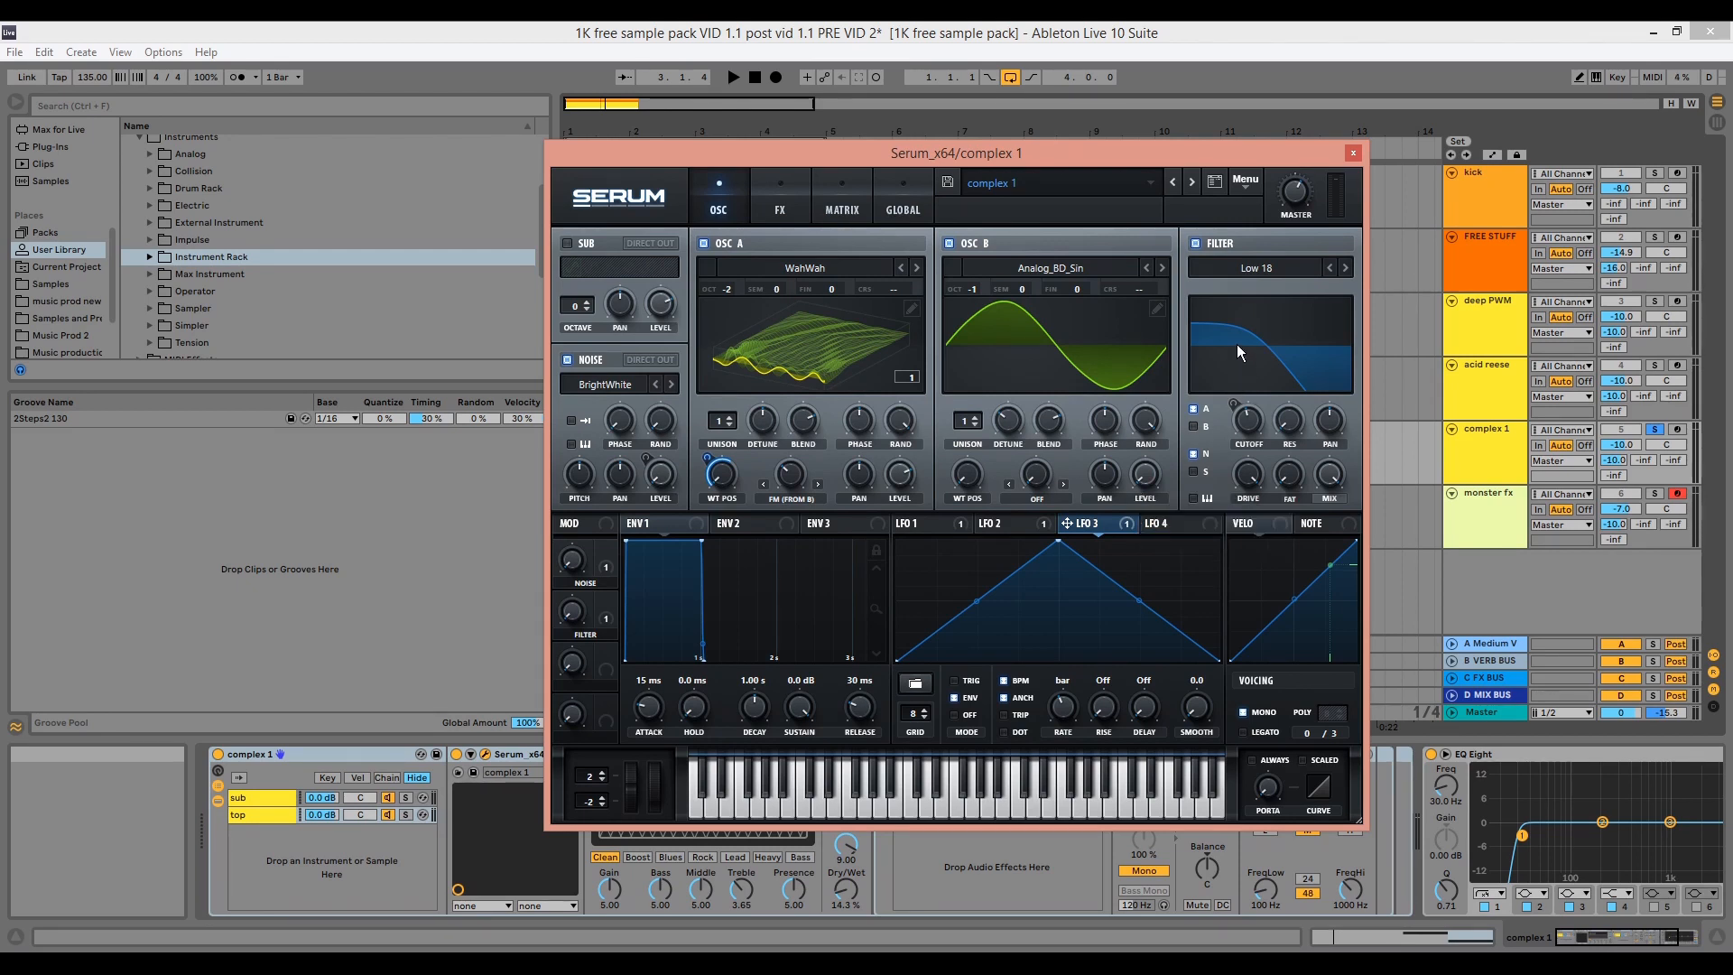
left_click(921, 524)
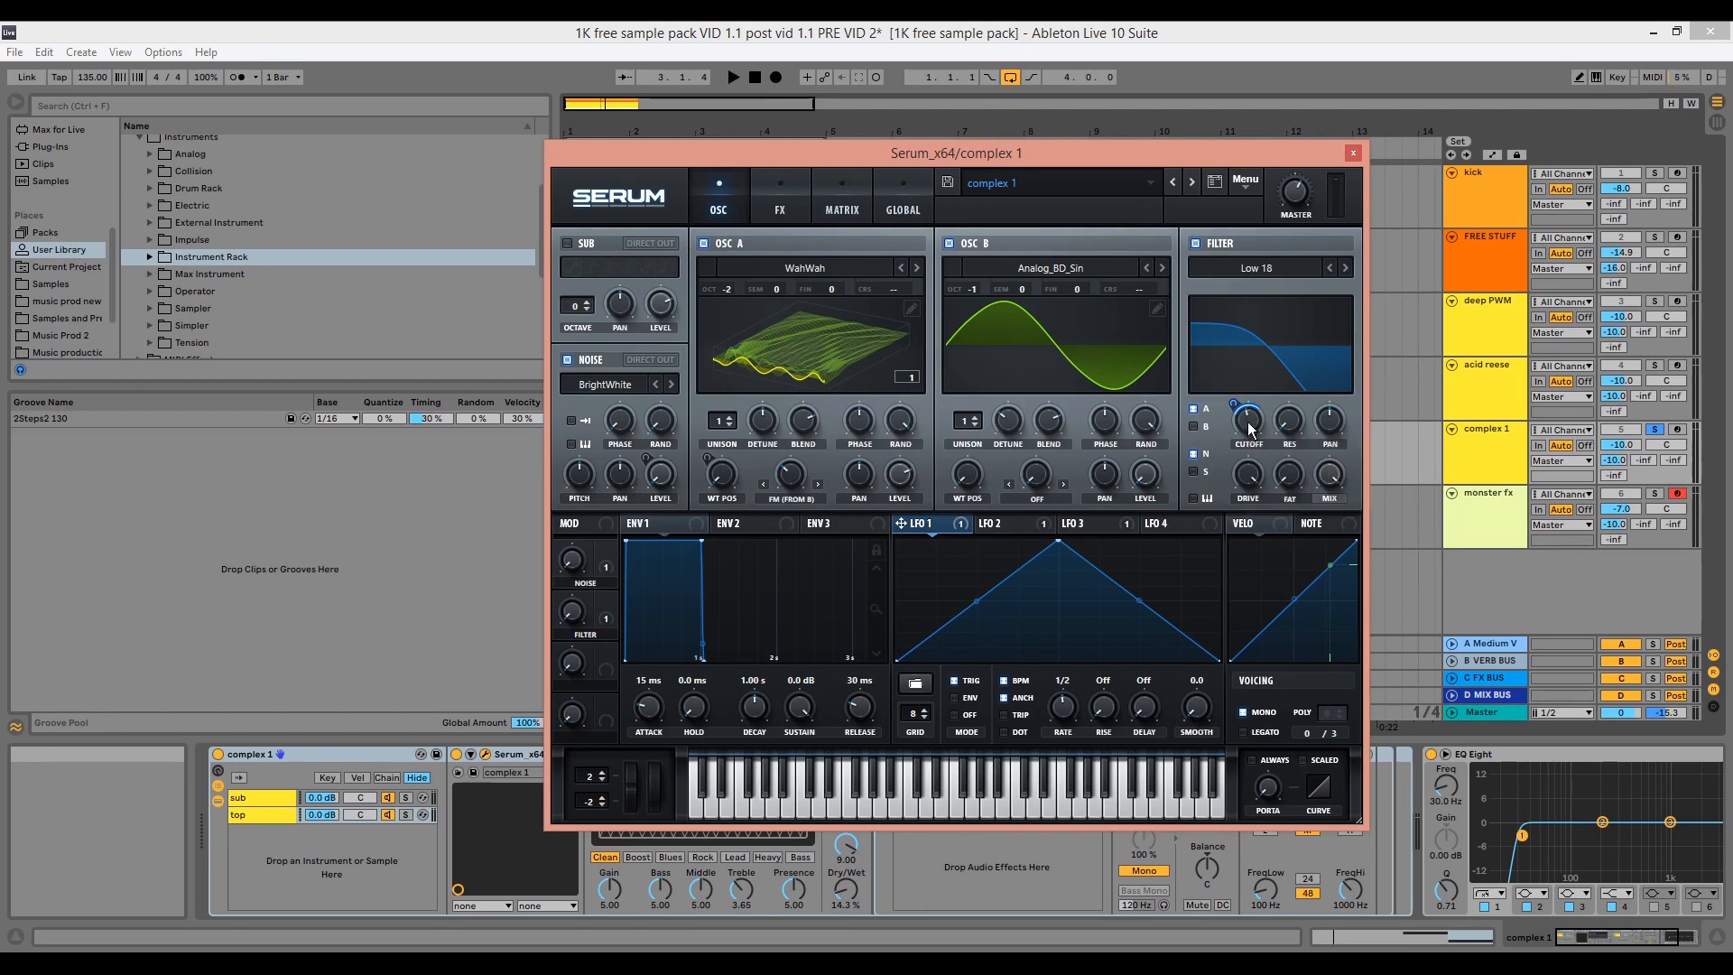
key("space")
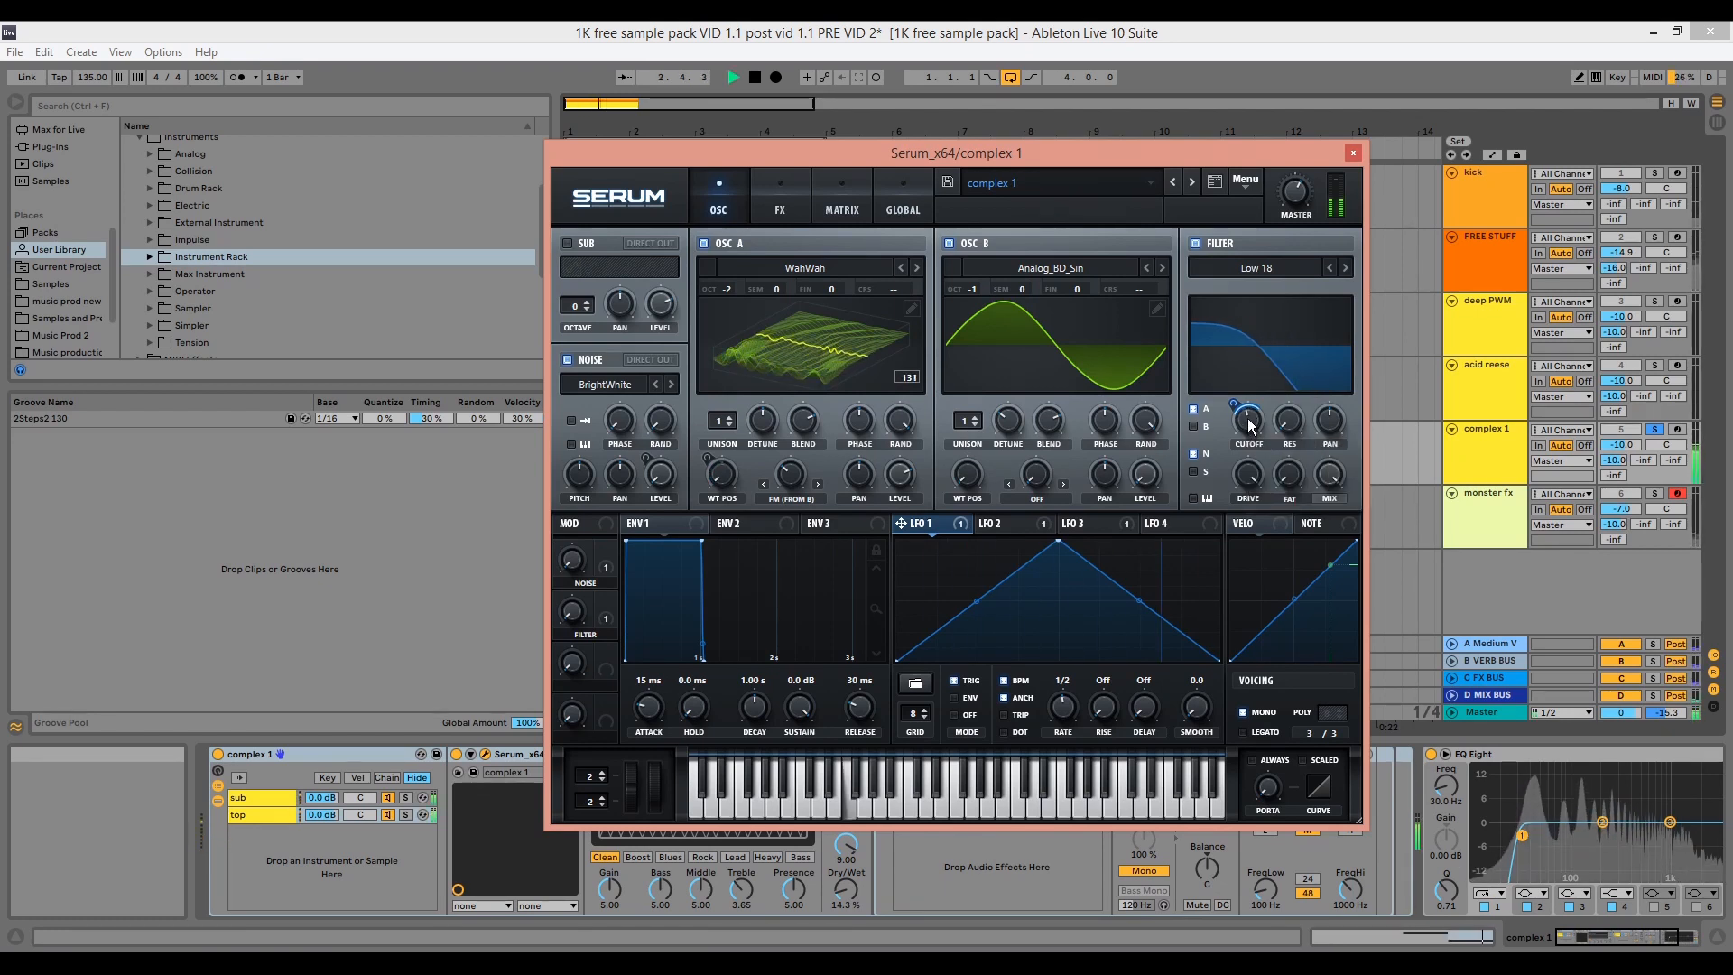
key("space")
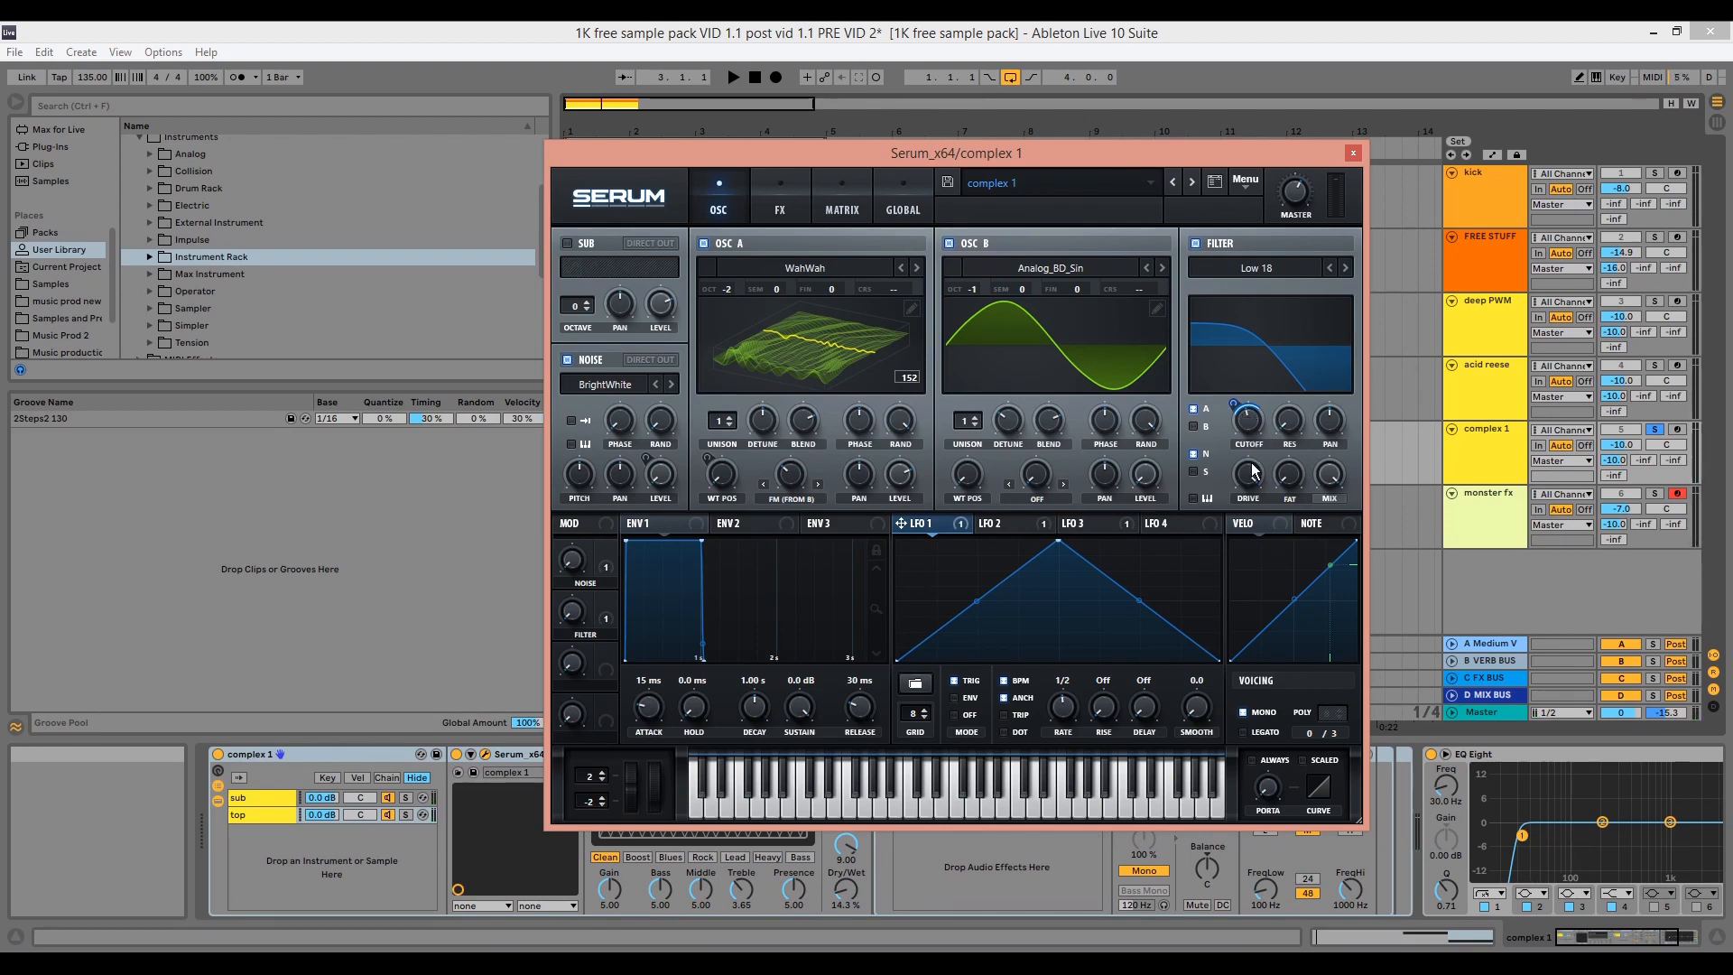
Open the effects page of complex 1's Serum patch and audition the clip while comparing Hyper/Dimension and Tube distortion on and off
left_click(776, 213)
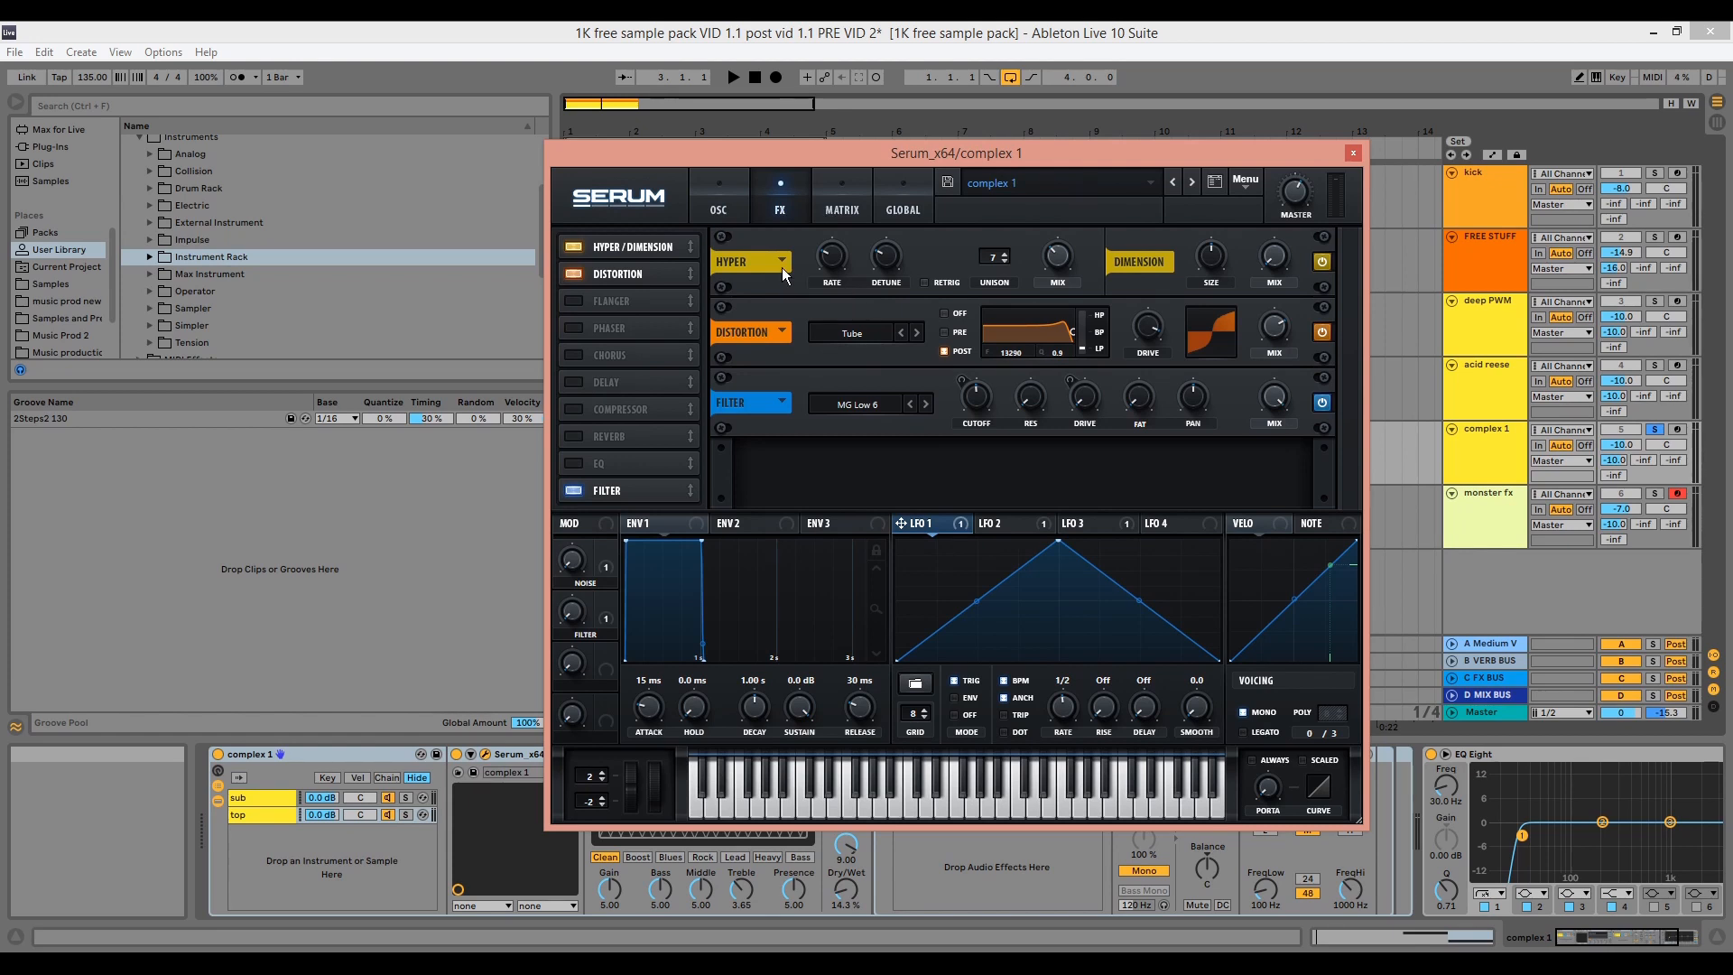
key("space")
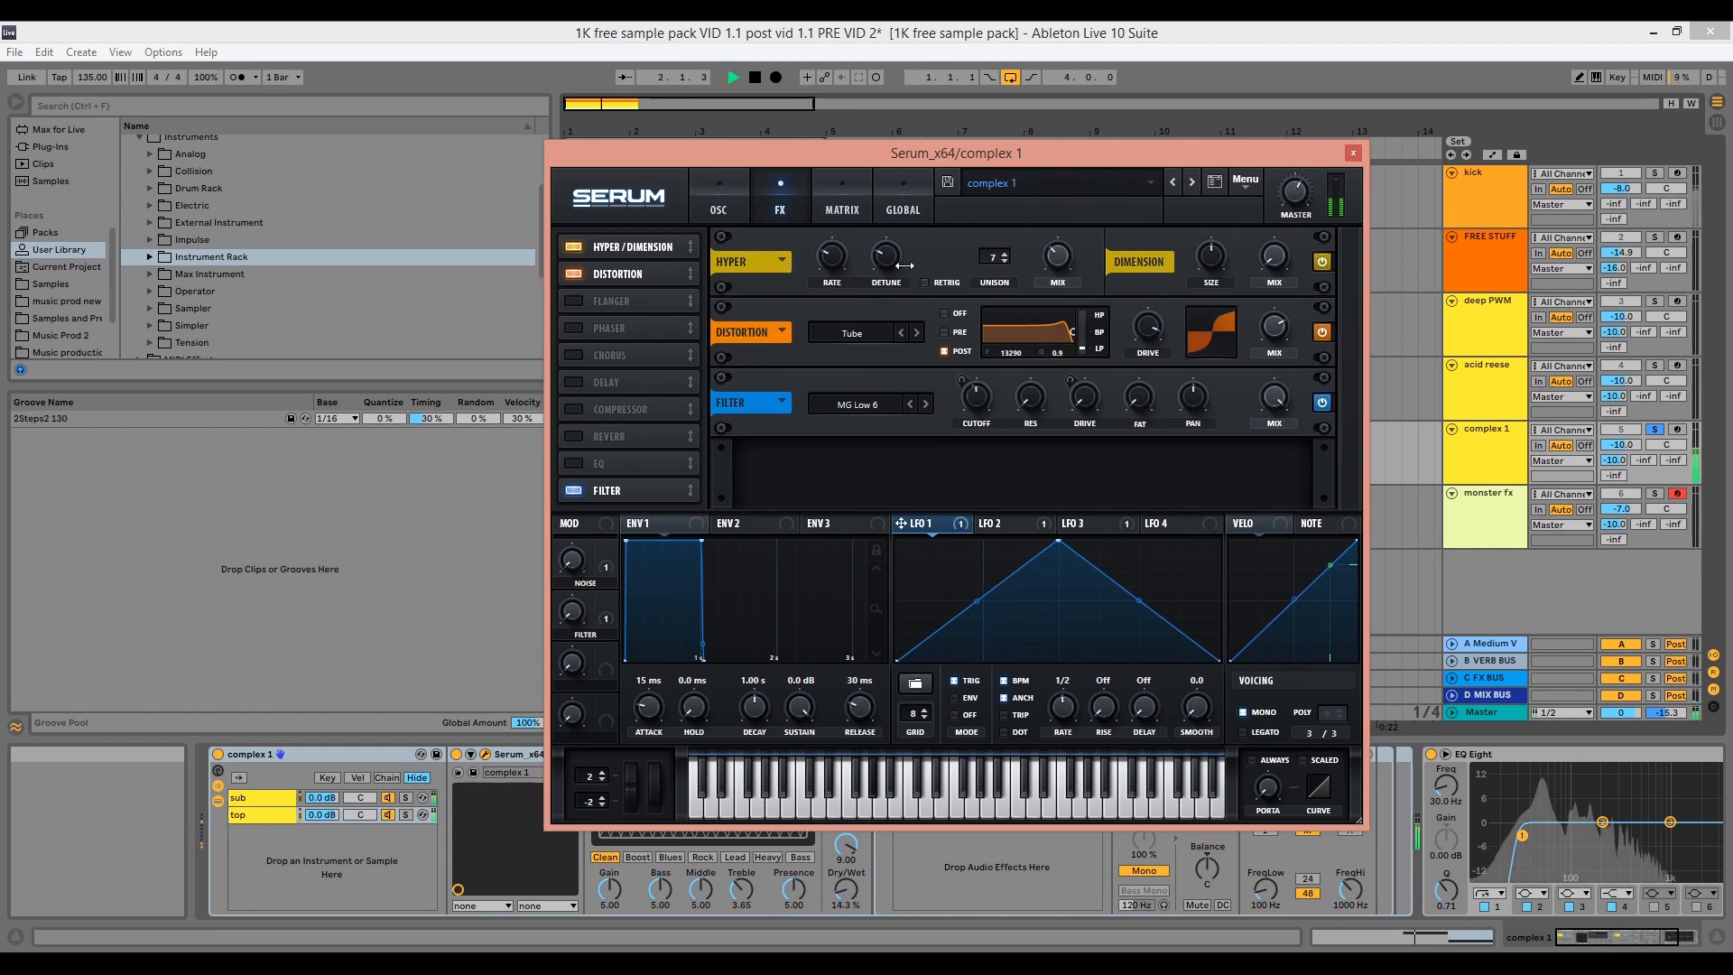
key("space")
left_click(1323, 261)
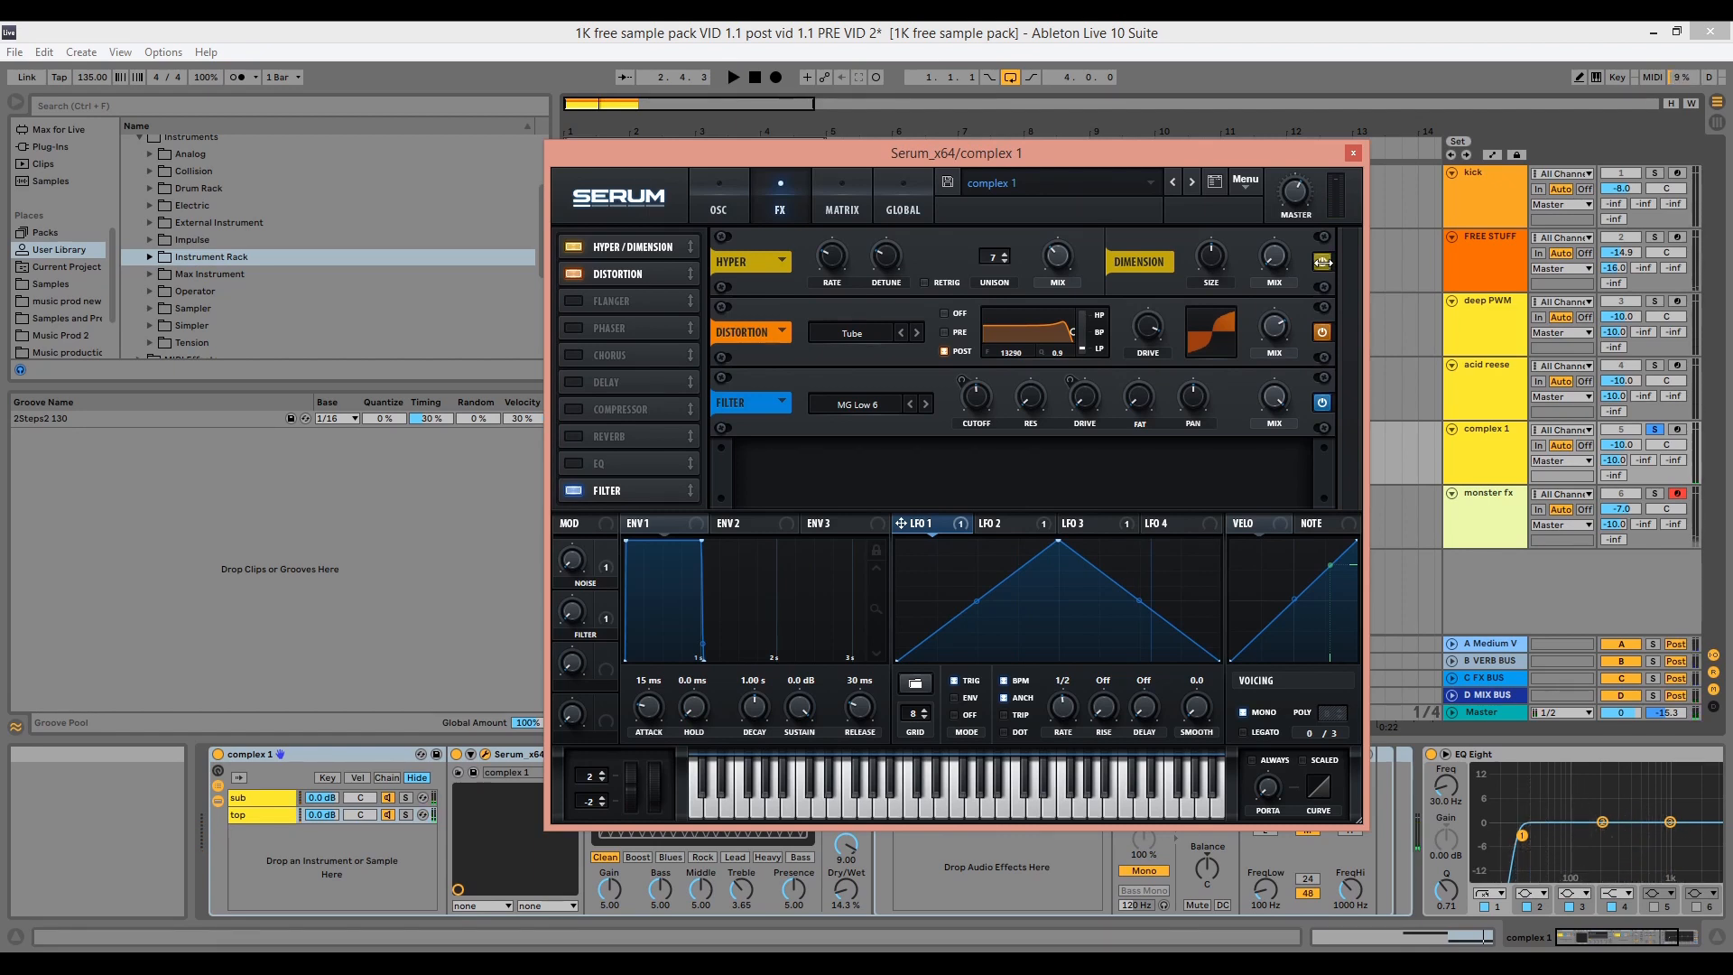
key("space")
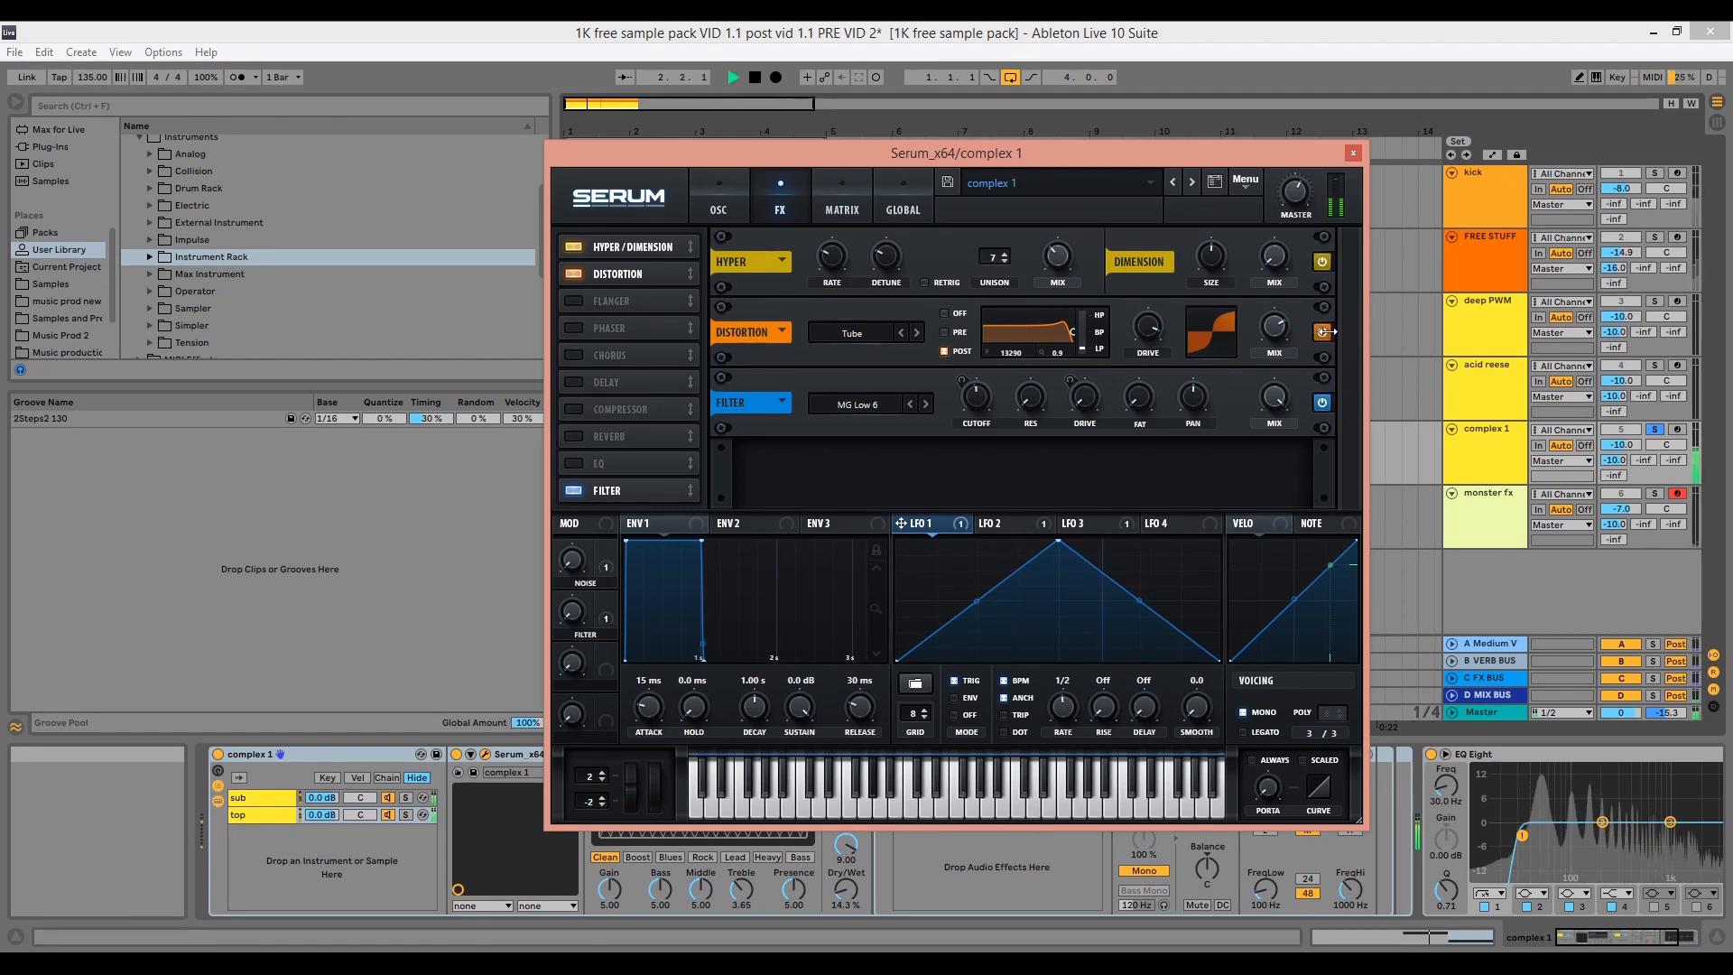
left_click(1323, 333)
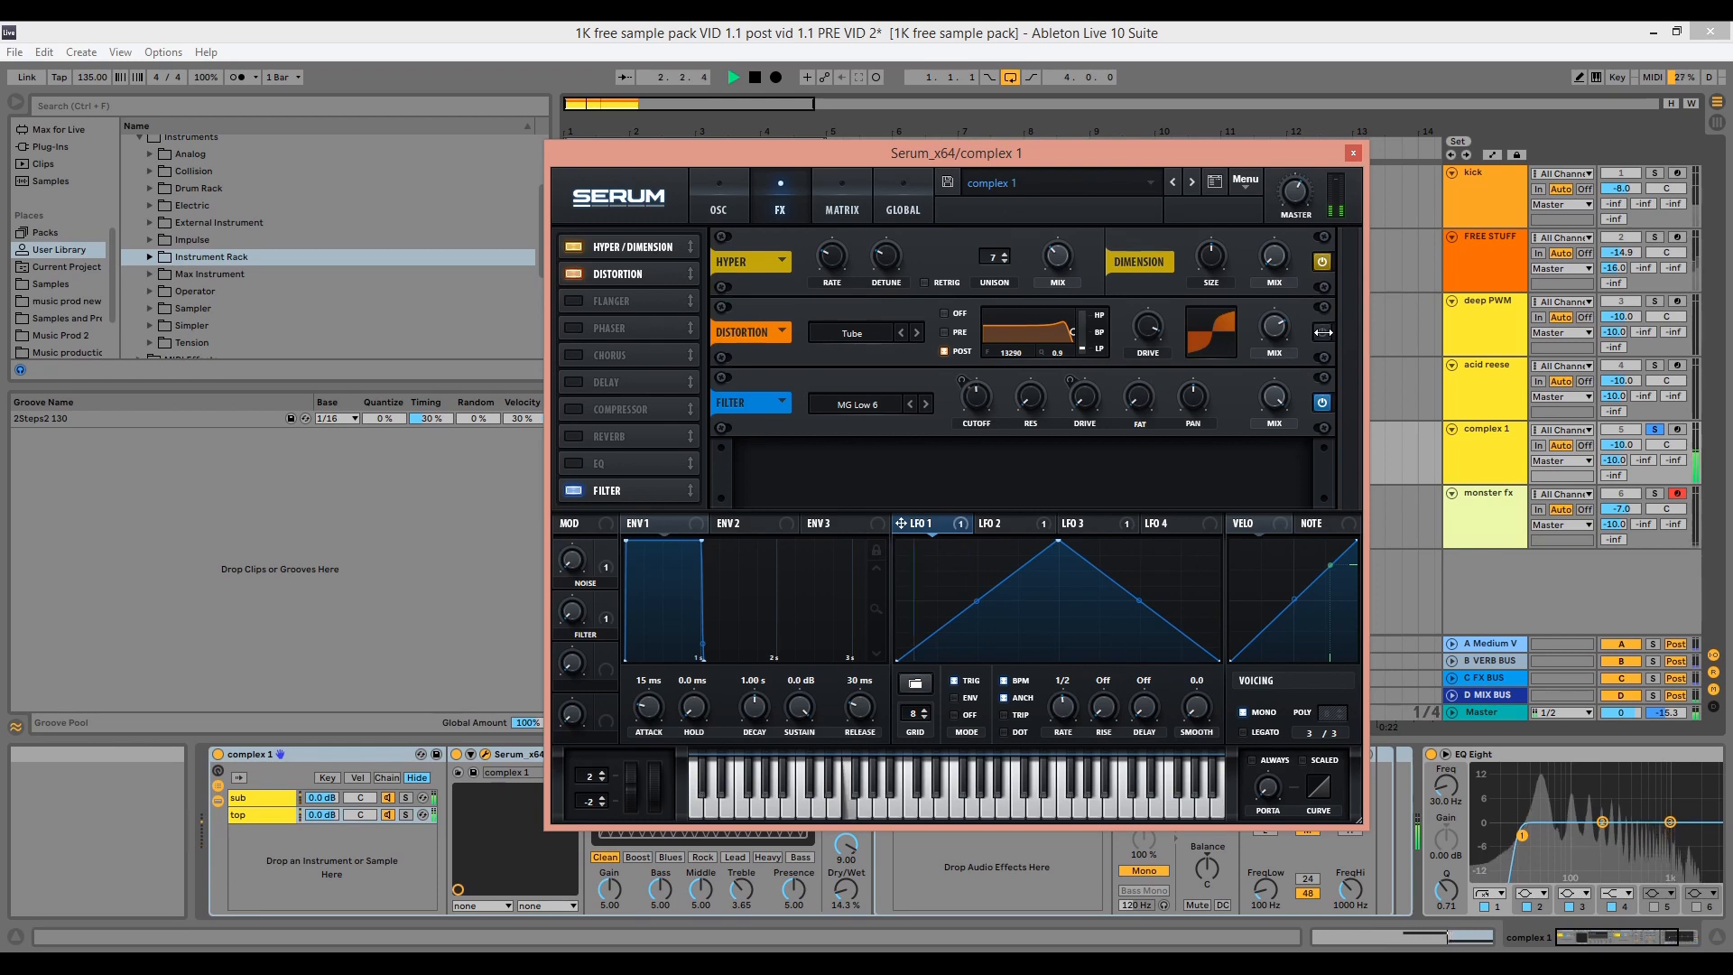
left_click(1323, 333)
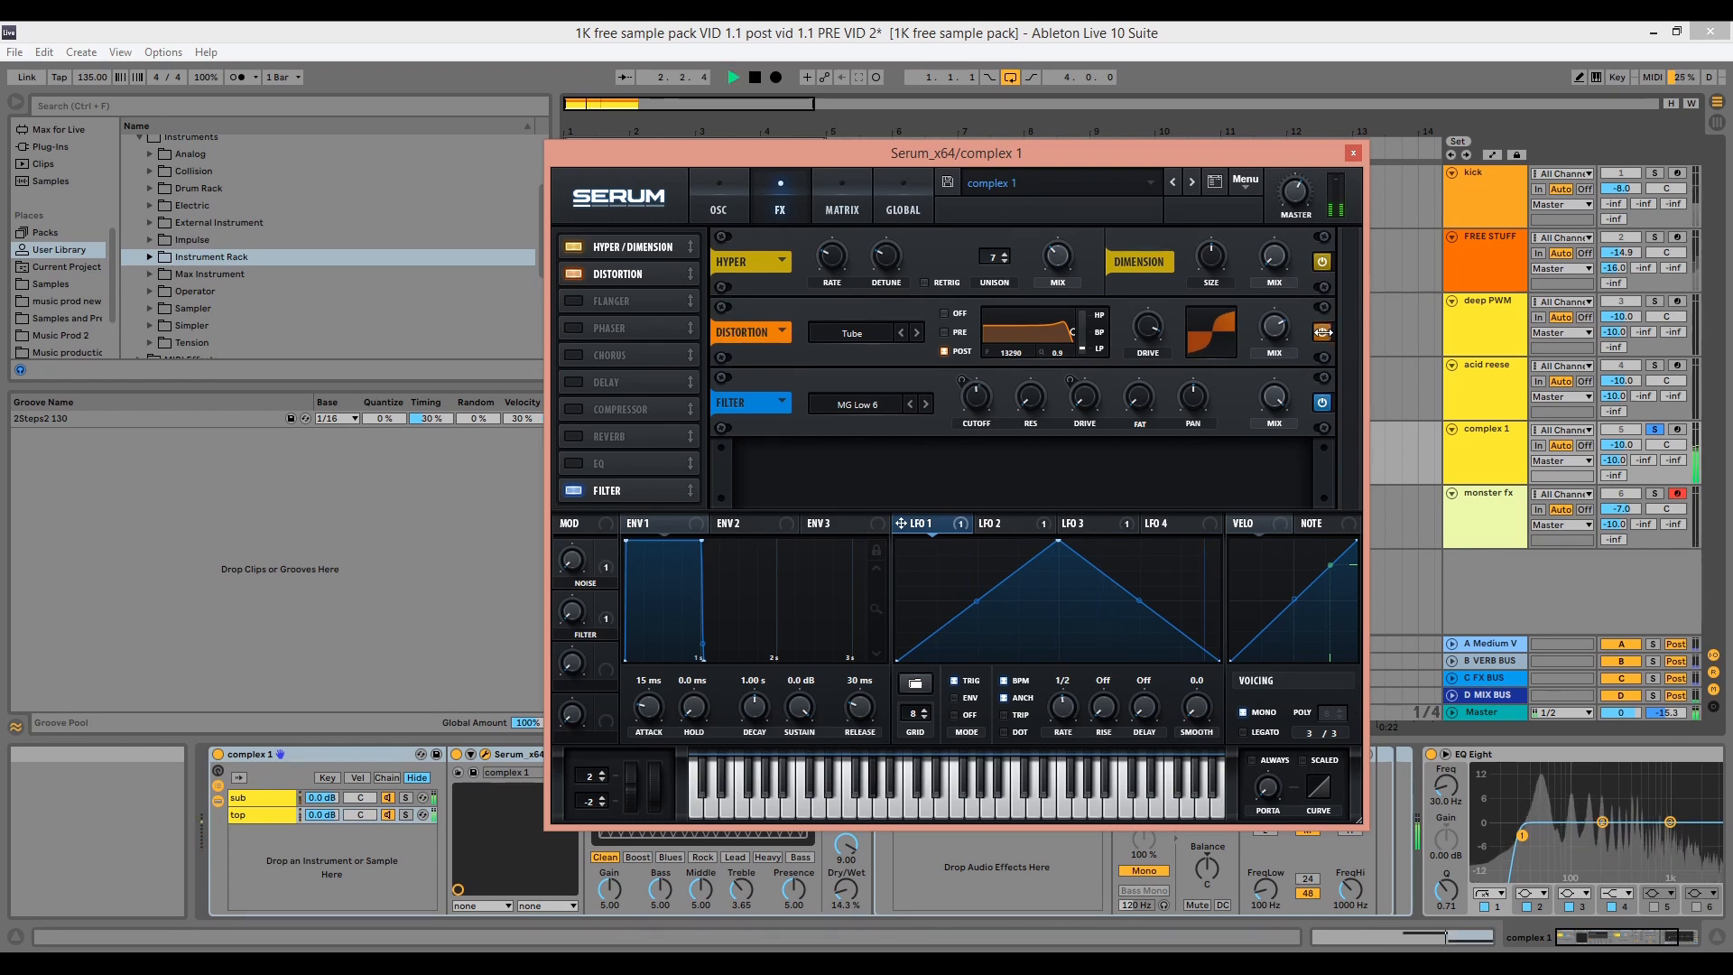
key("space")
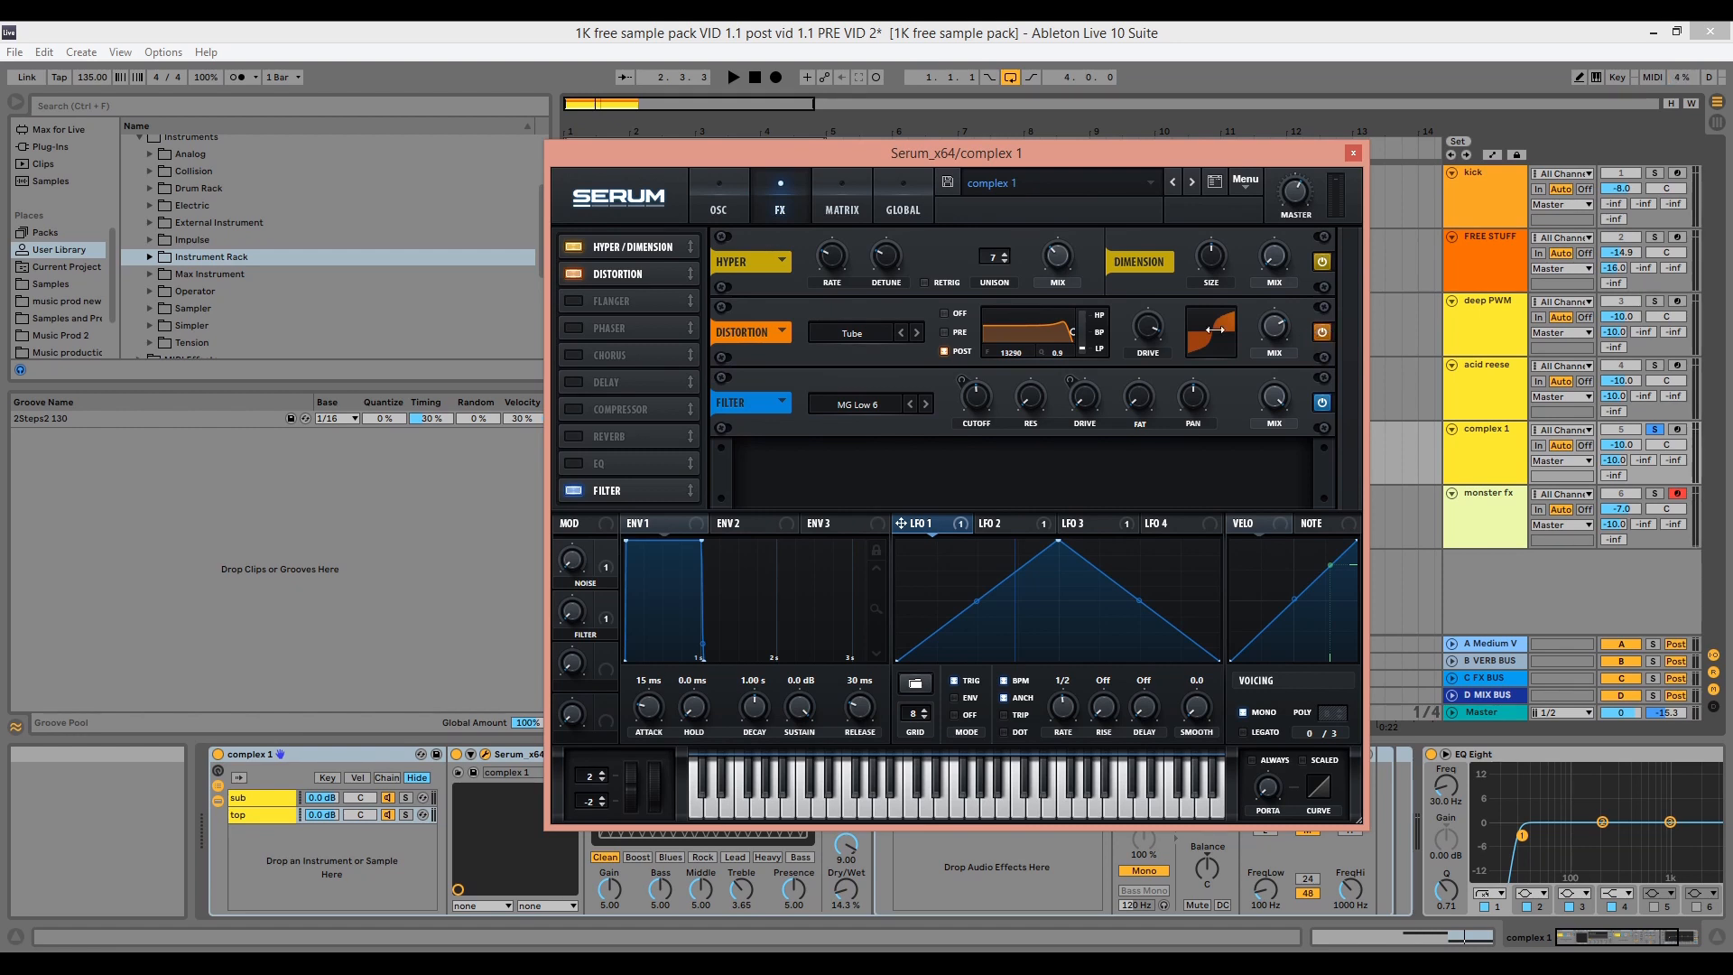
Show LFO 2 and examine its modulation of the MG Low 6 effects filter's cutoff and its rate while playing the clip
left_click(1021, 527)
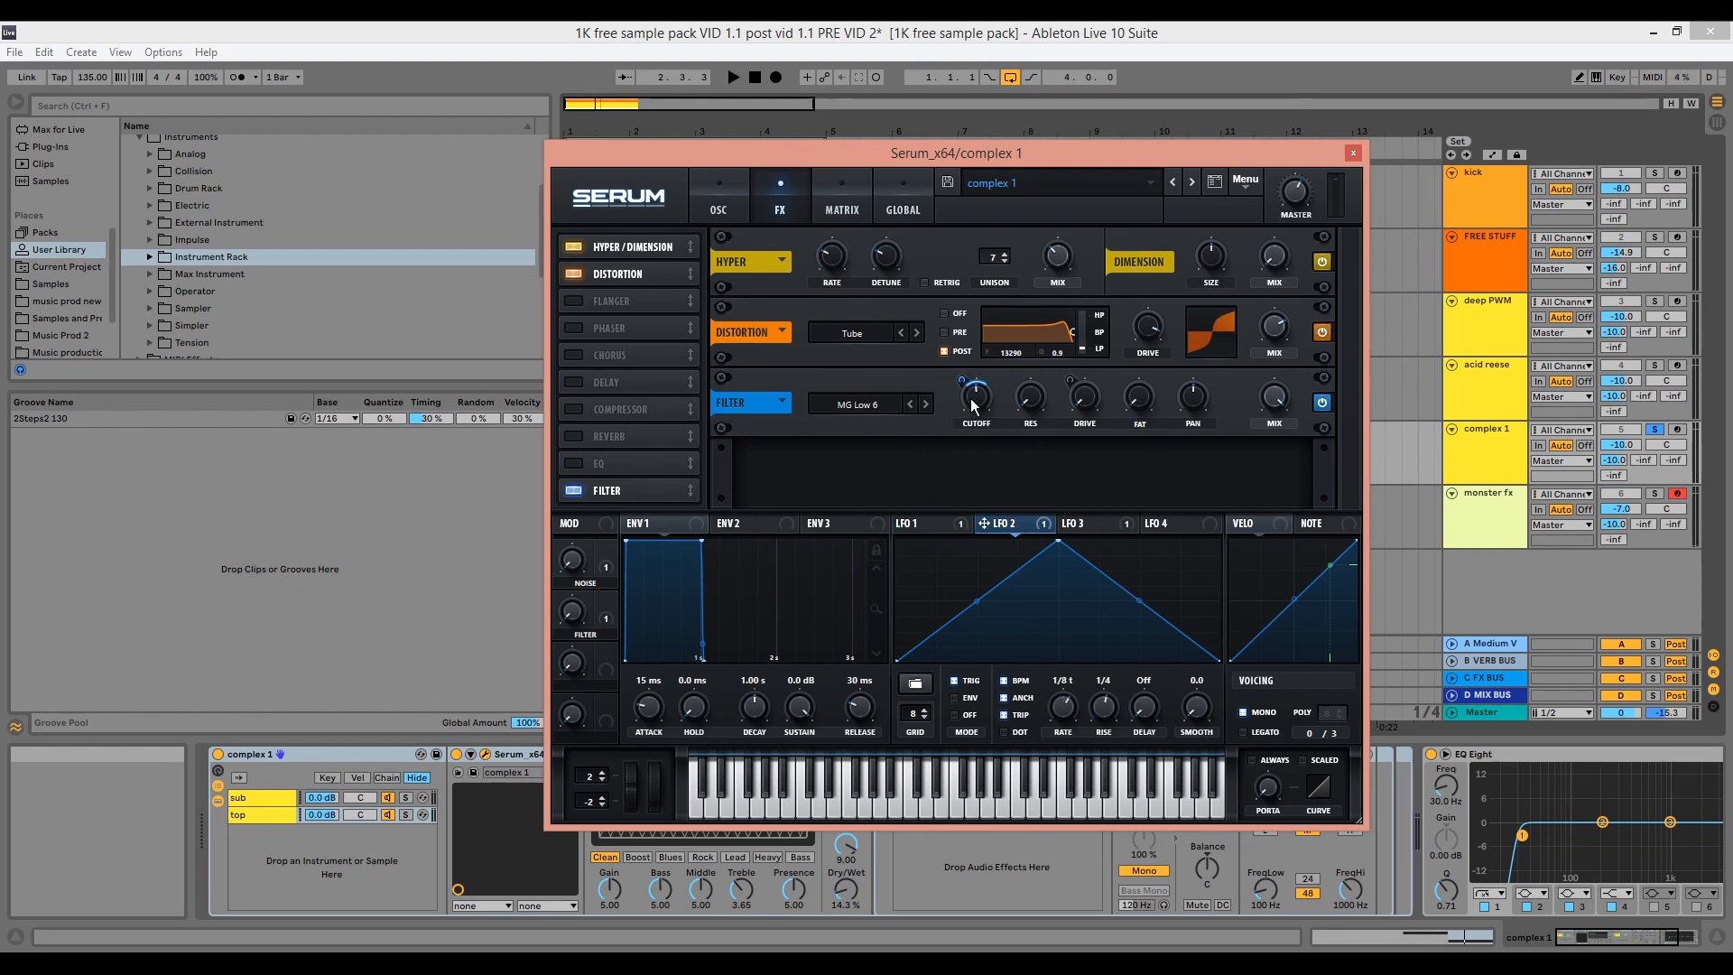
mouse_move(971, 398)
mouse_move(1017, 525)
key("space")
mouse_move(1044, 706)
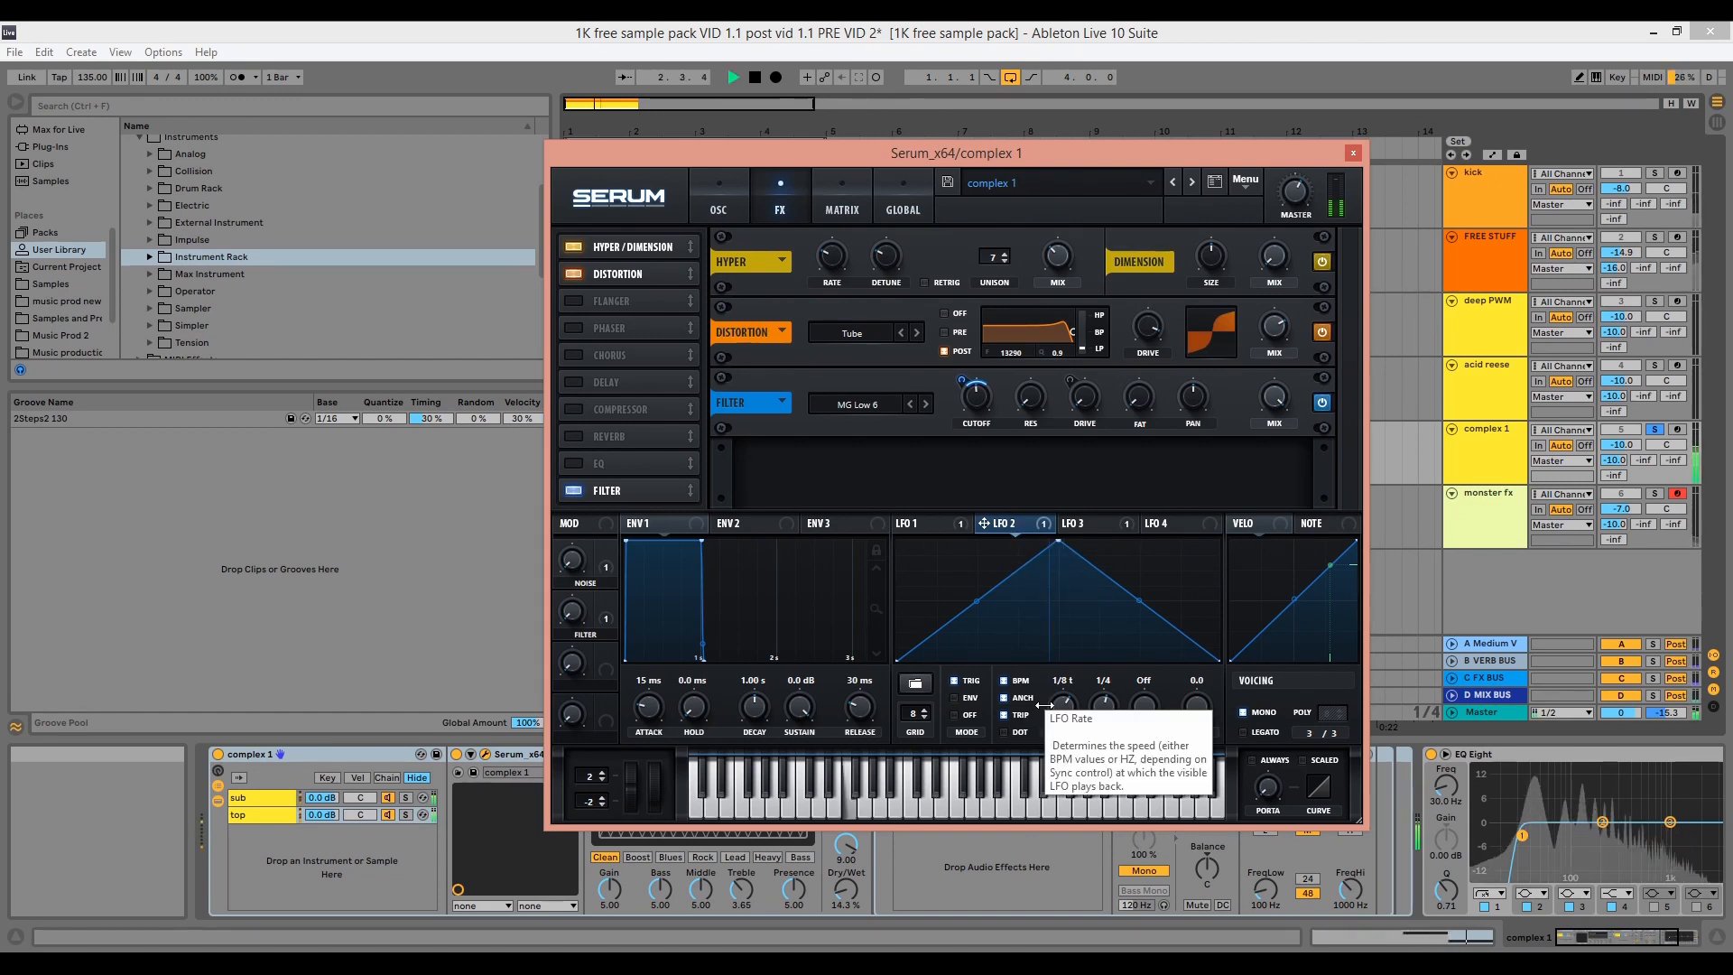
key("space")
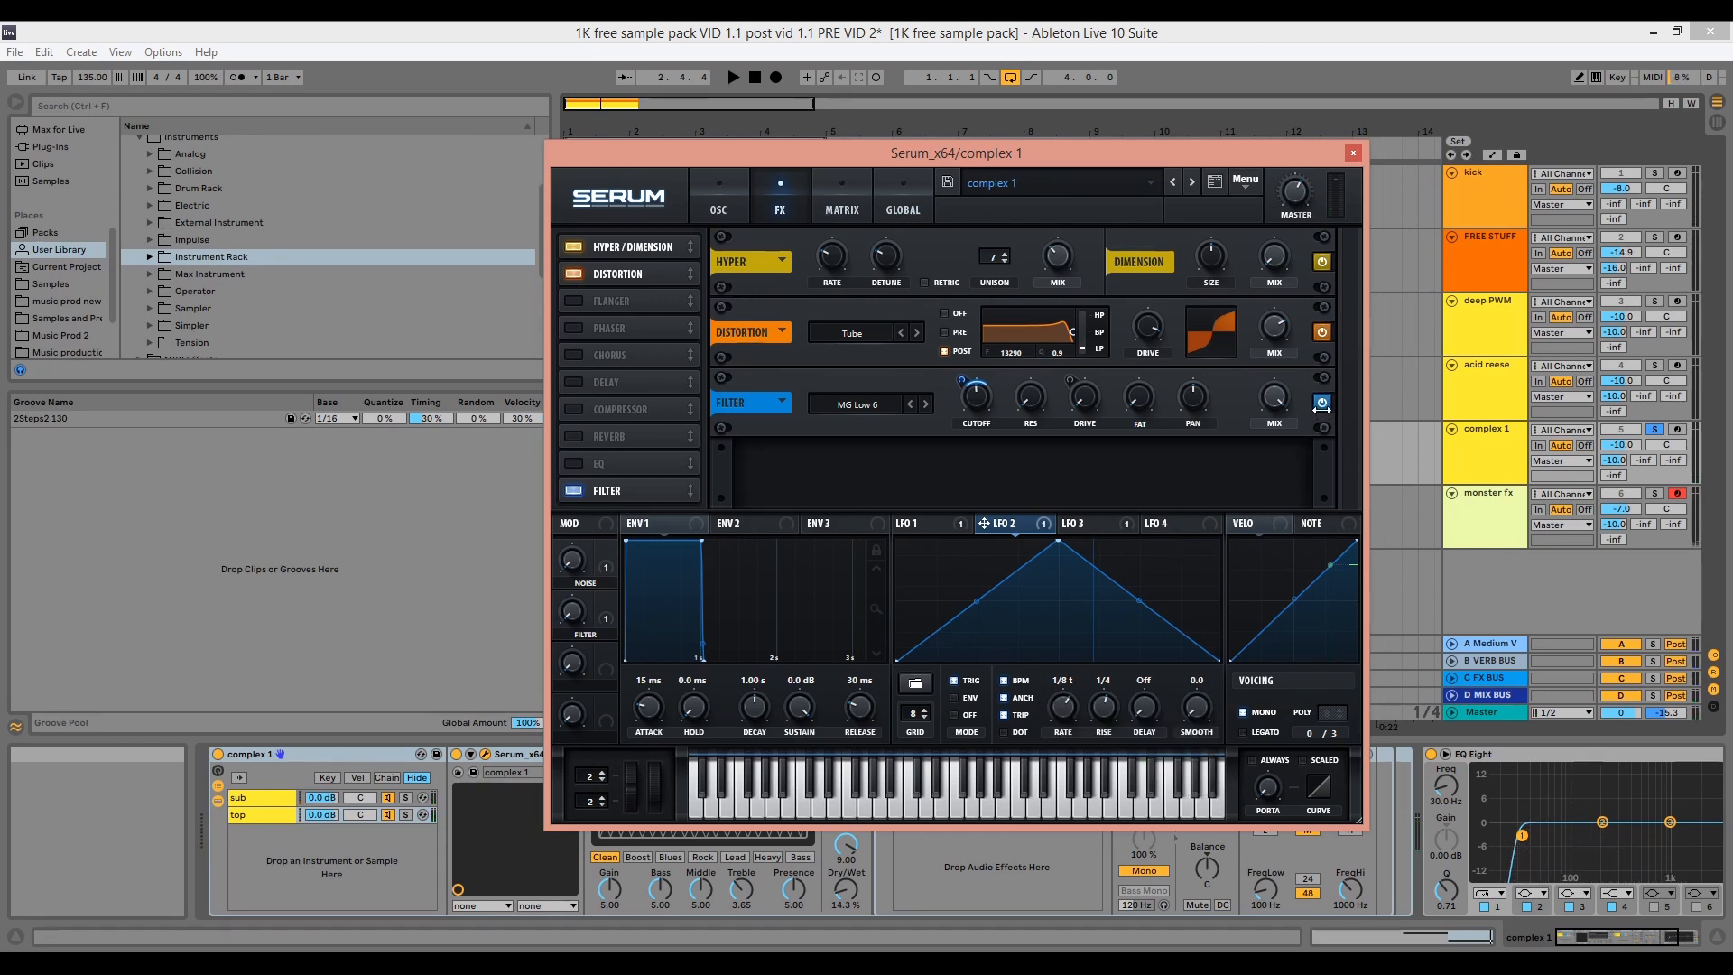
key("space")
Compare the patch's oscillator and effects pages, then audition the clip from the oscillator page while trying the Filter macro
left_click(719, 199)
key("space")
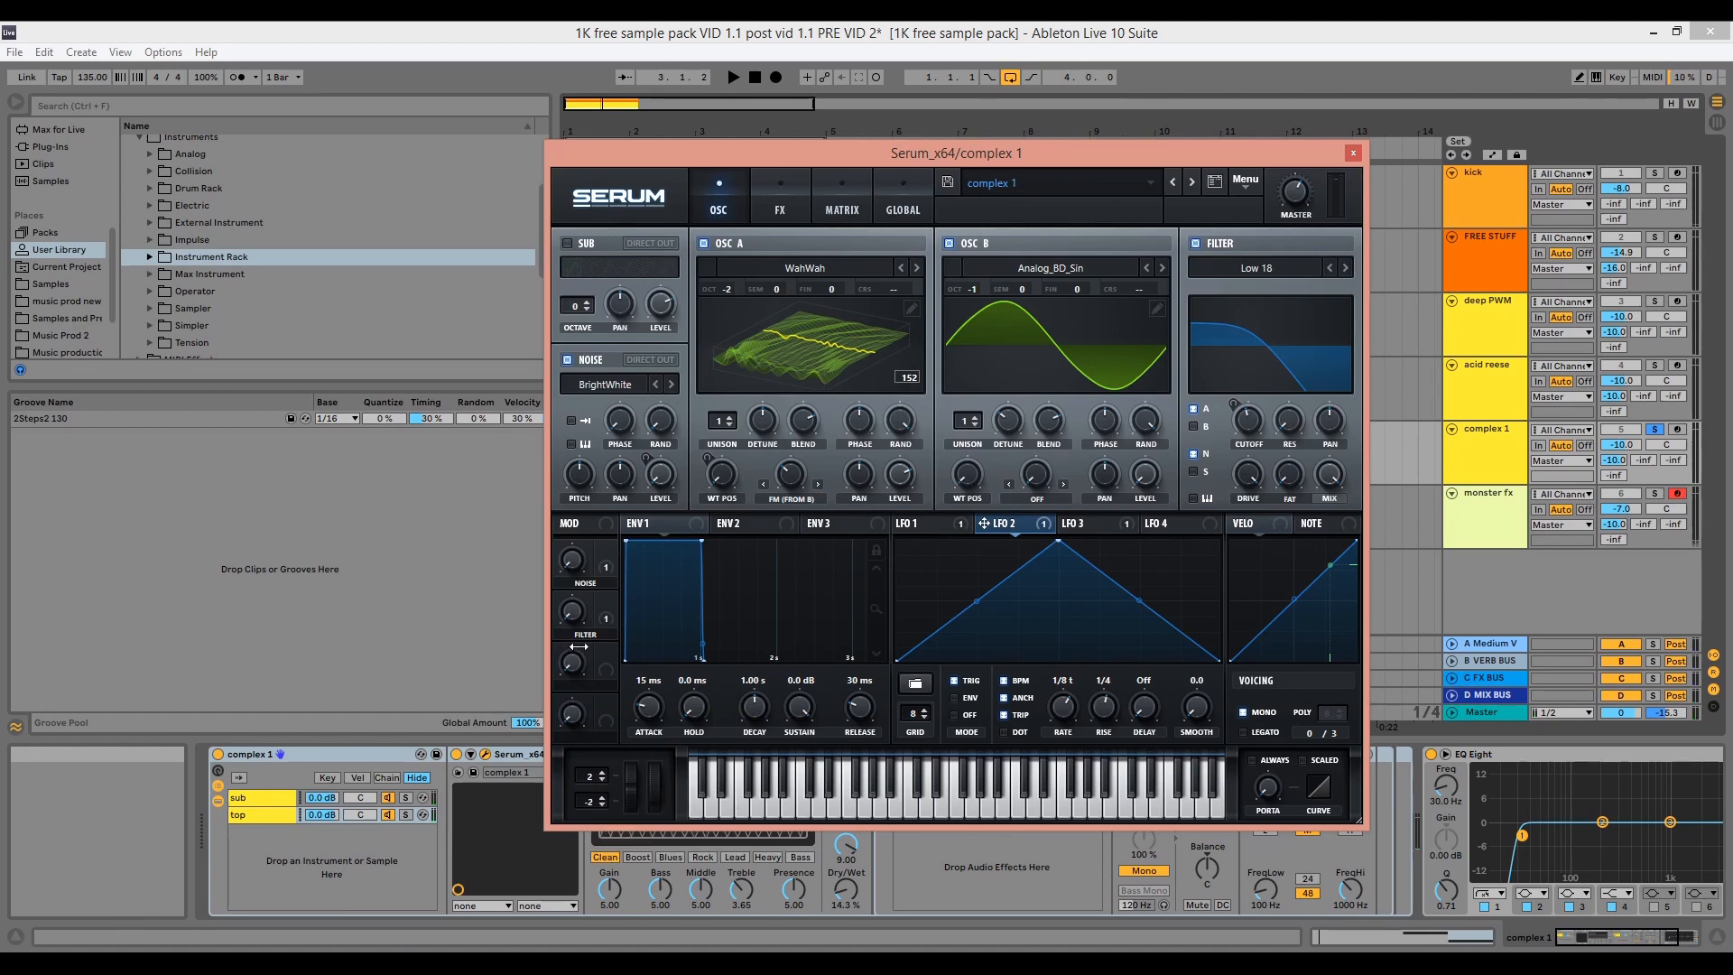
left_click(780, 206)
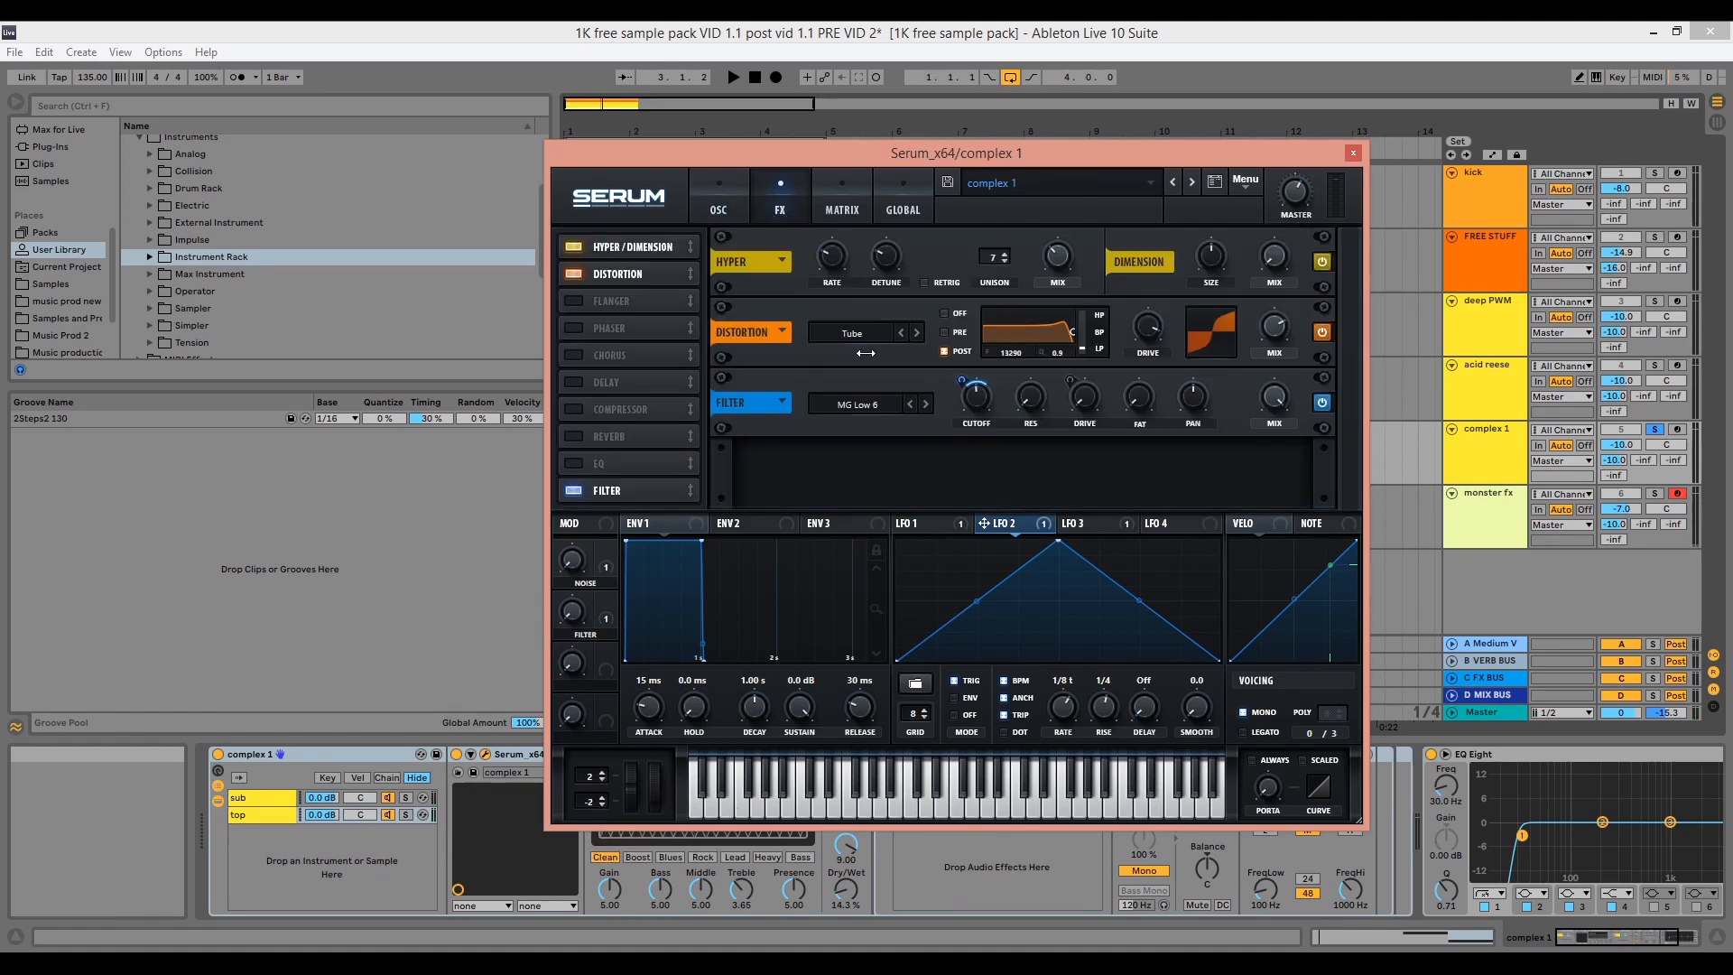
left_click(704, 201)
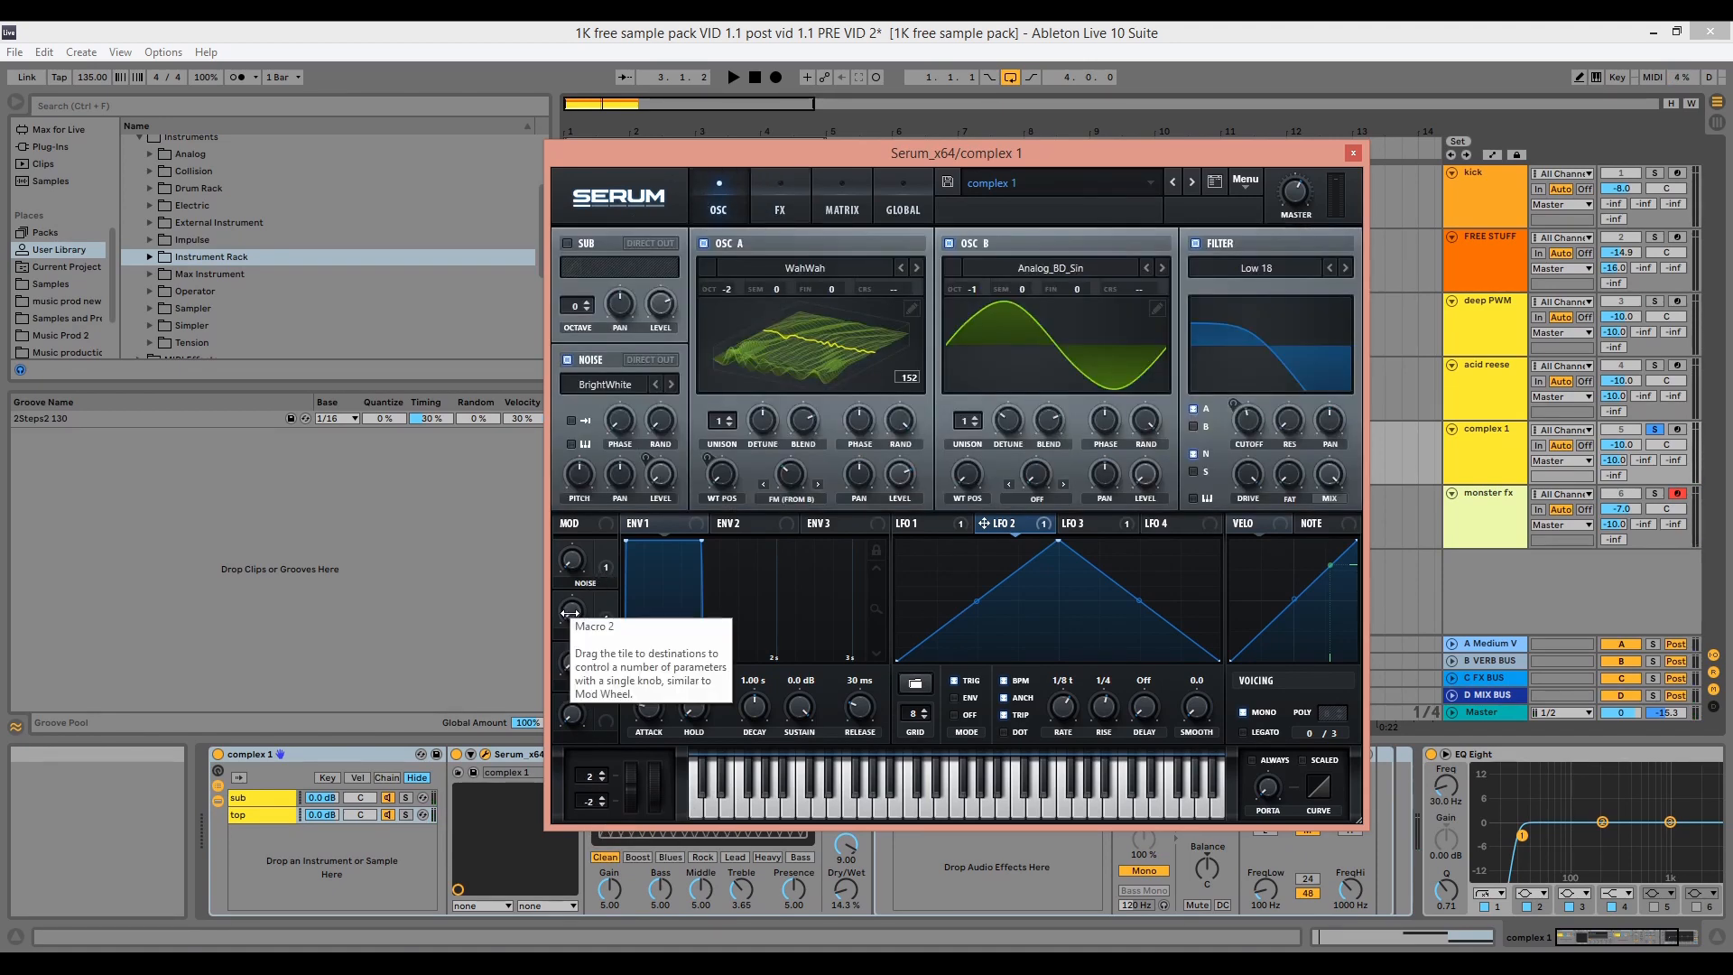
key("space")
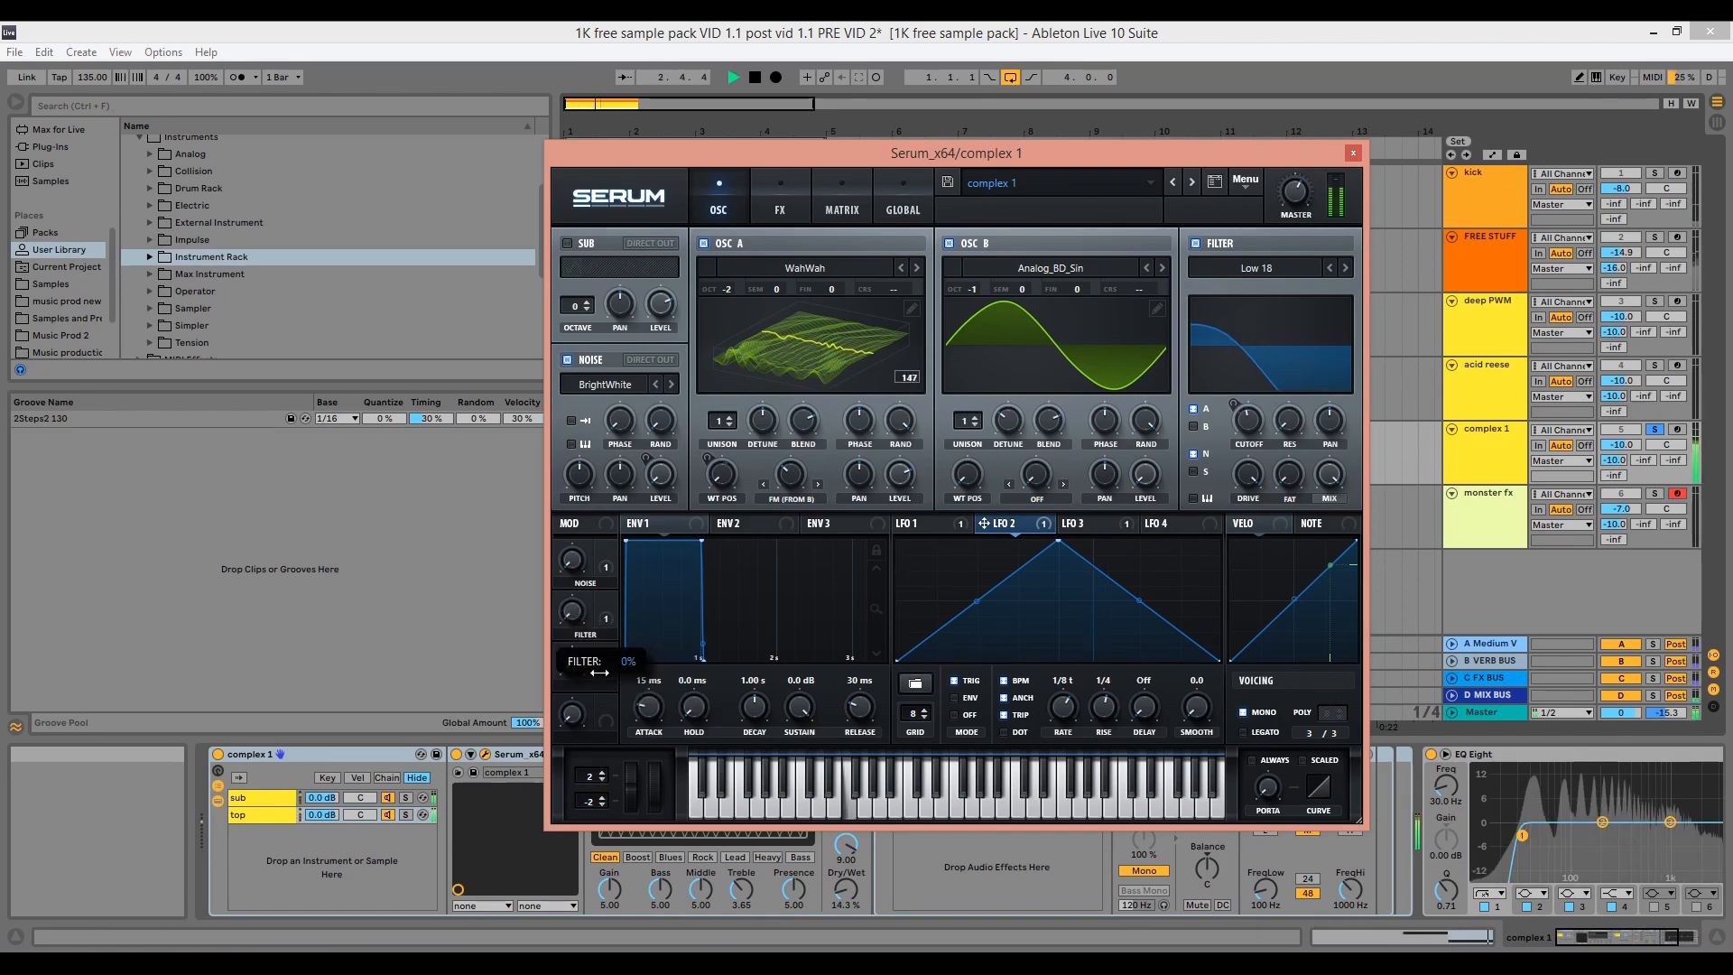
key("space")
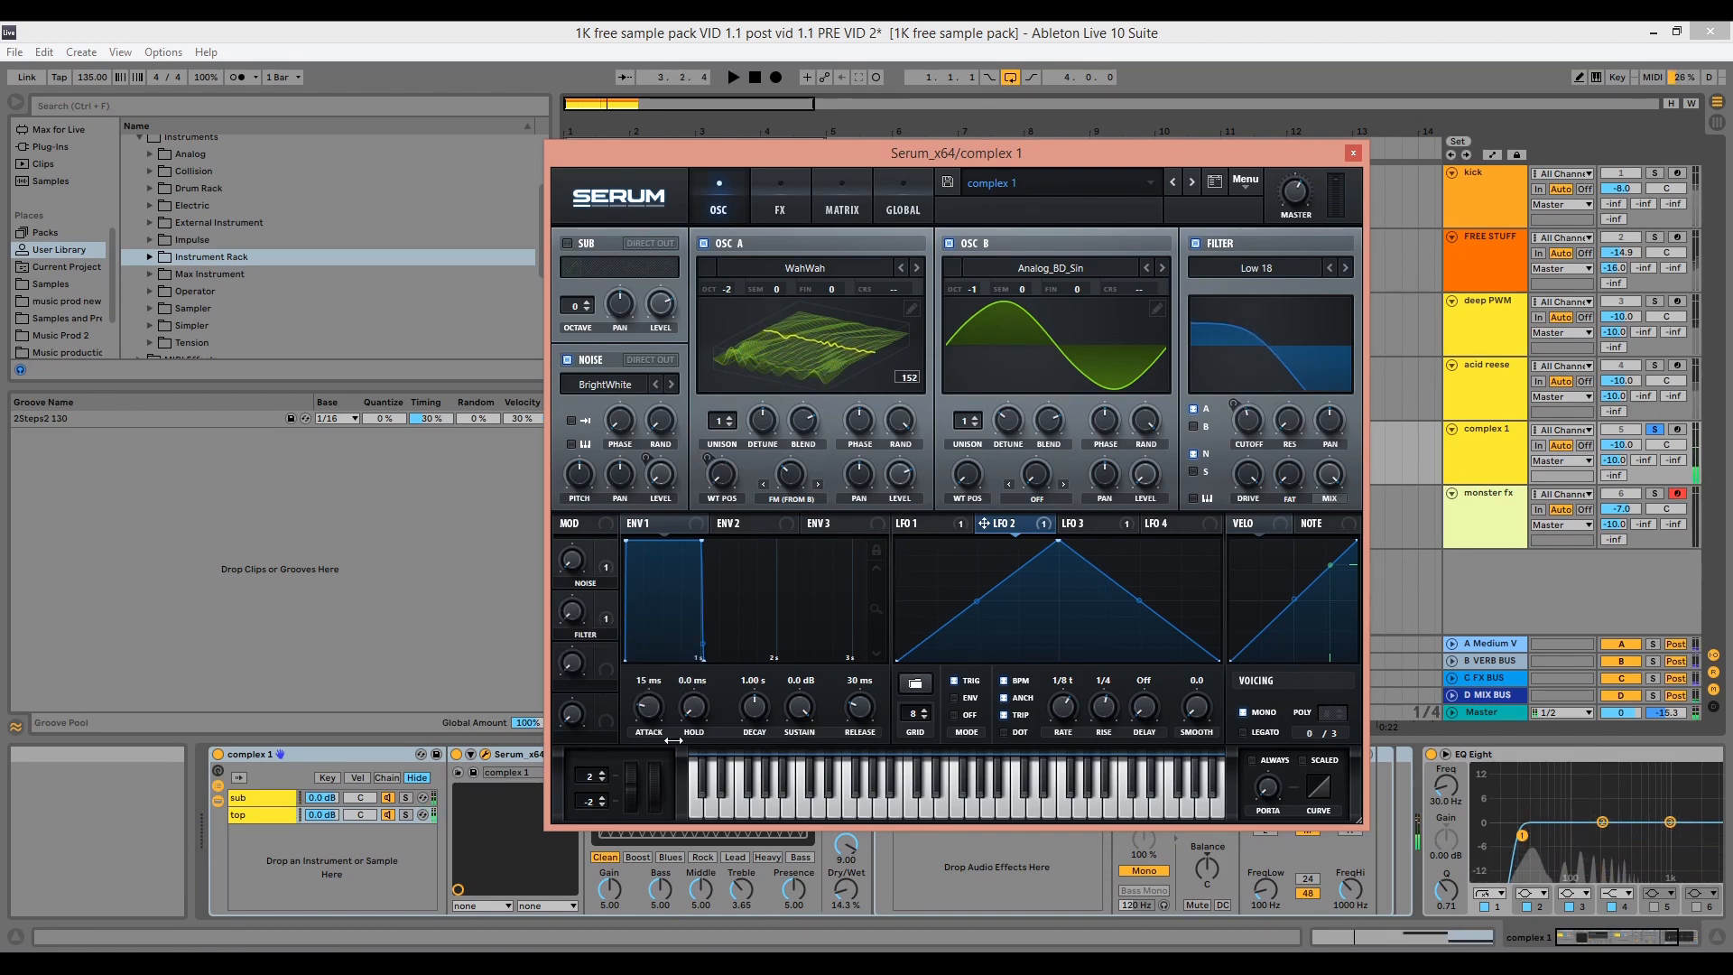
Close the Serum window and examine complex 1's Amp, Audio Effect Rack, Mono device and final EQ Eight
left_click(1352, 152)
left_click(673, 754)
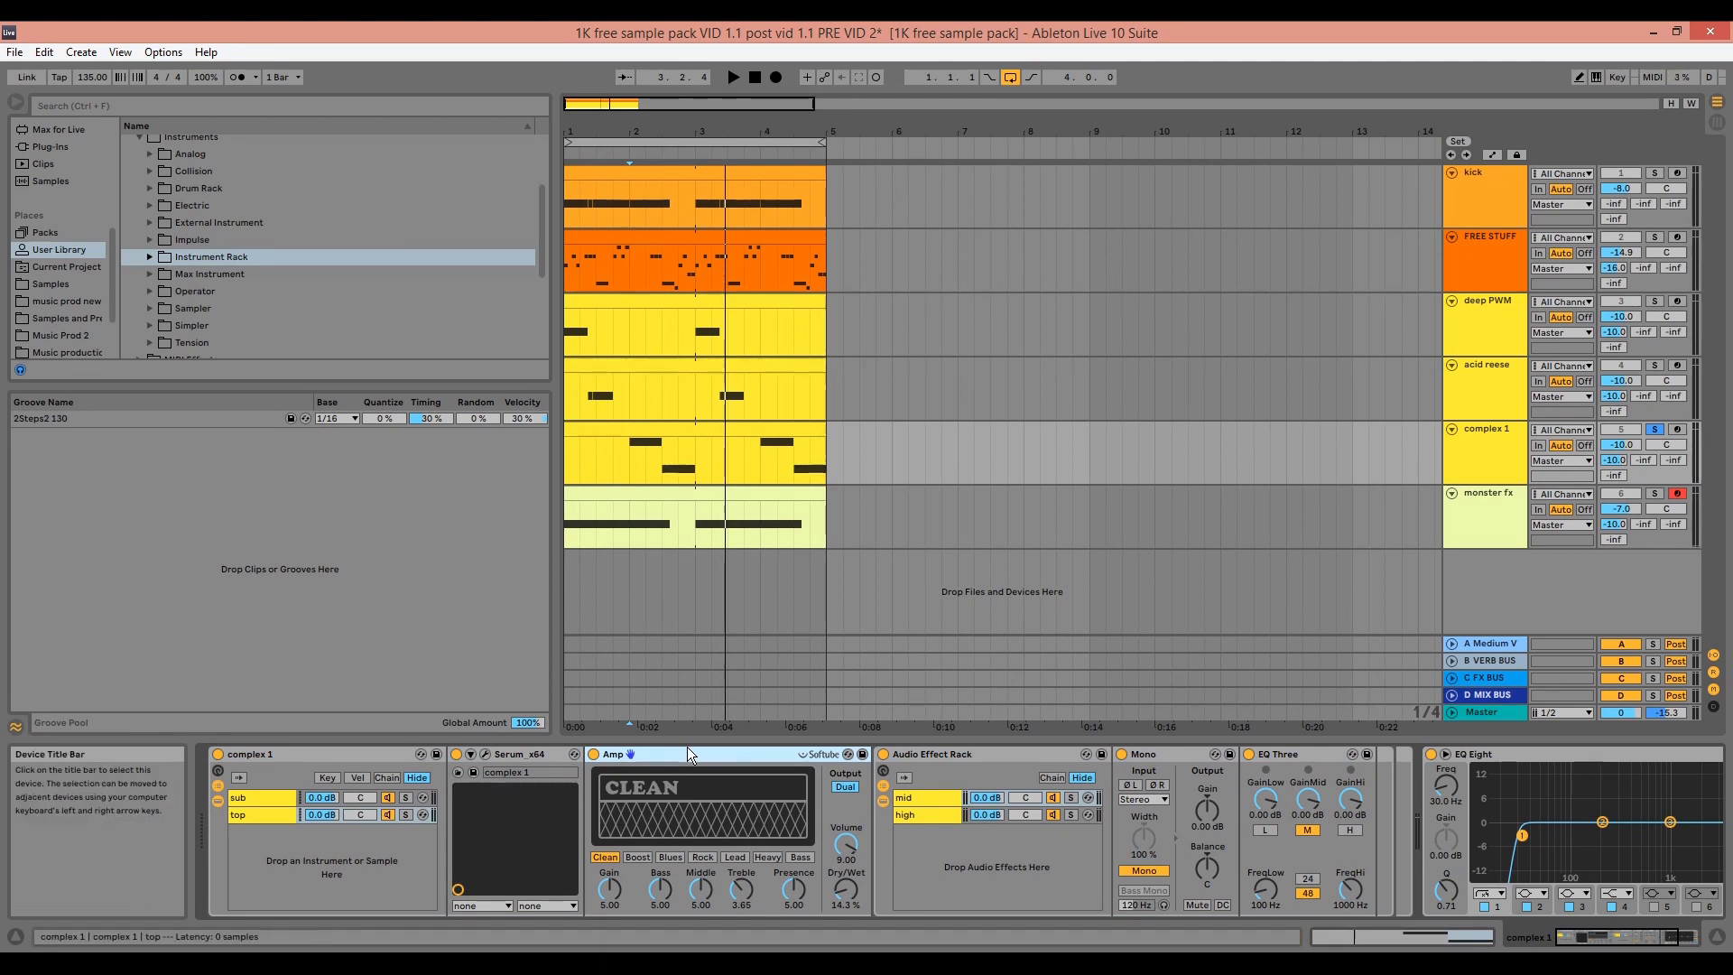
left_click(1000, 751)
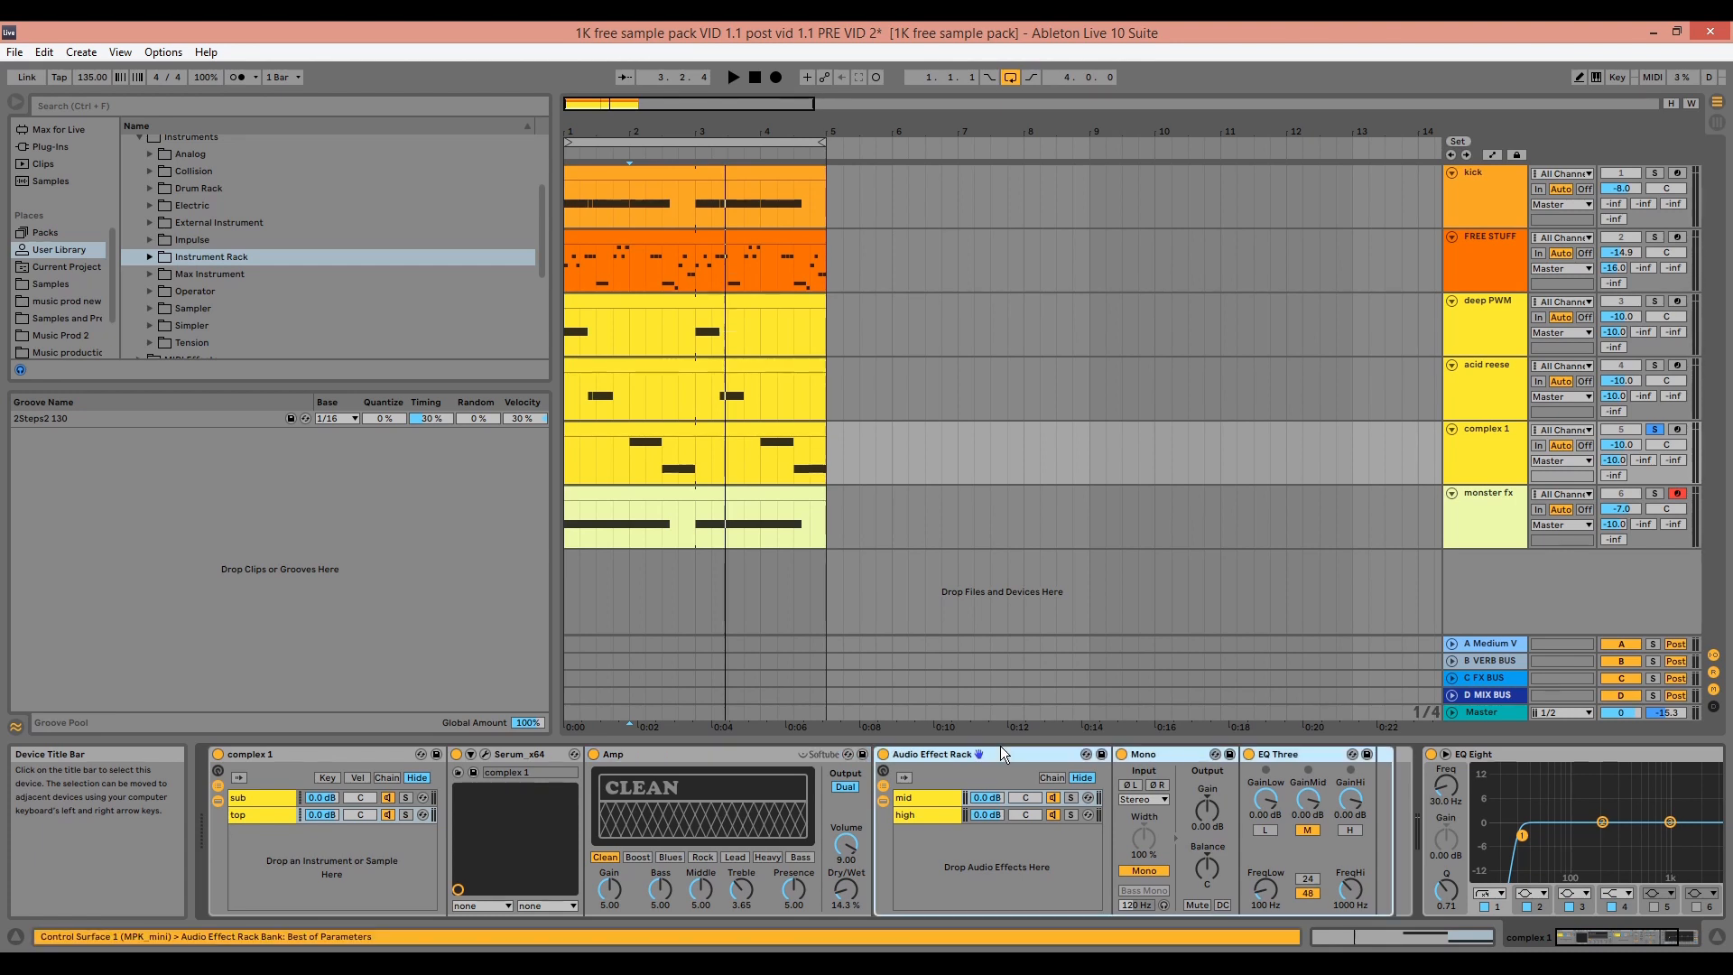
left_click(1161, 753)
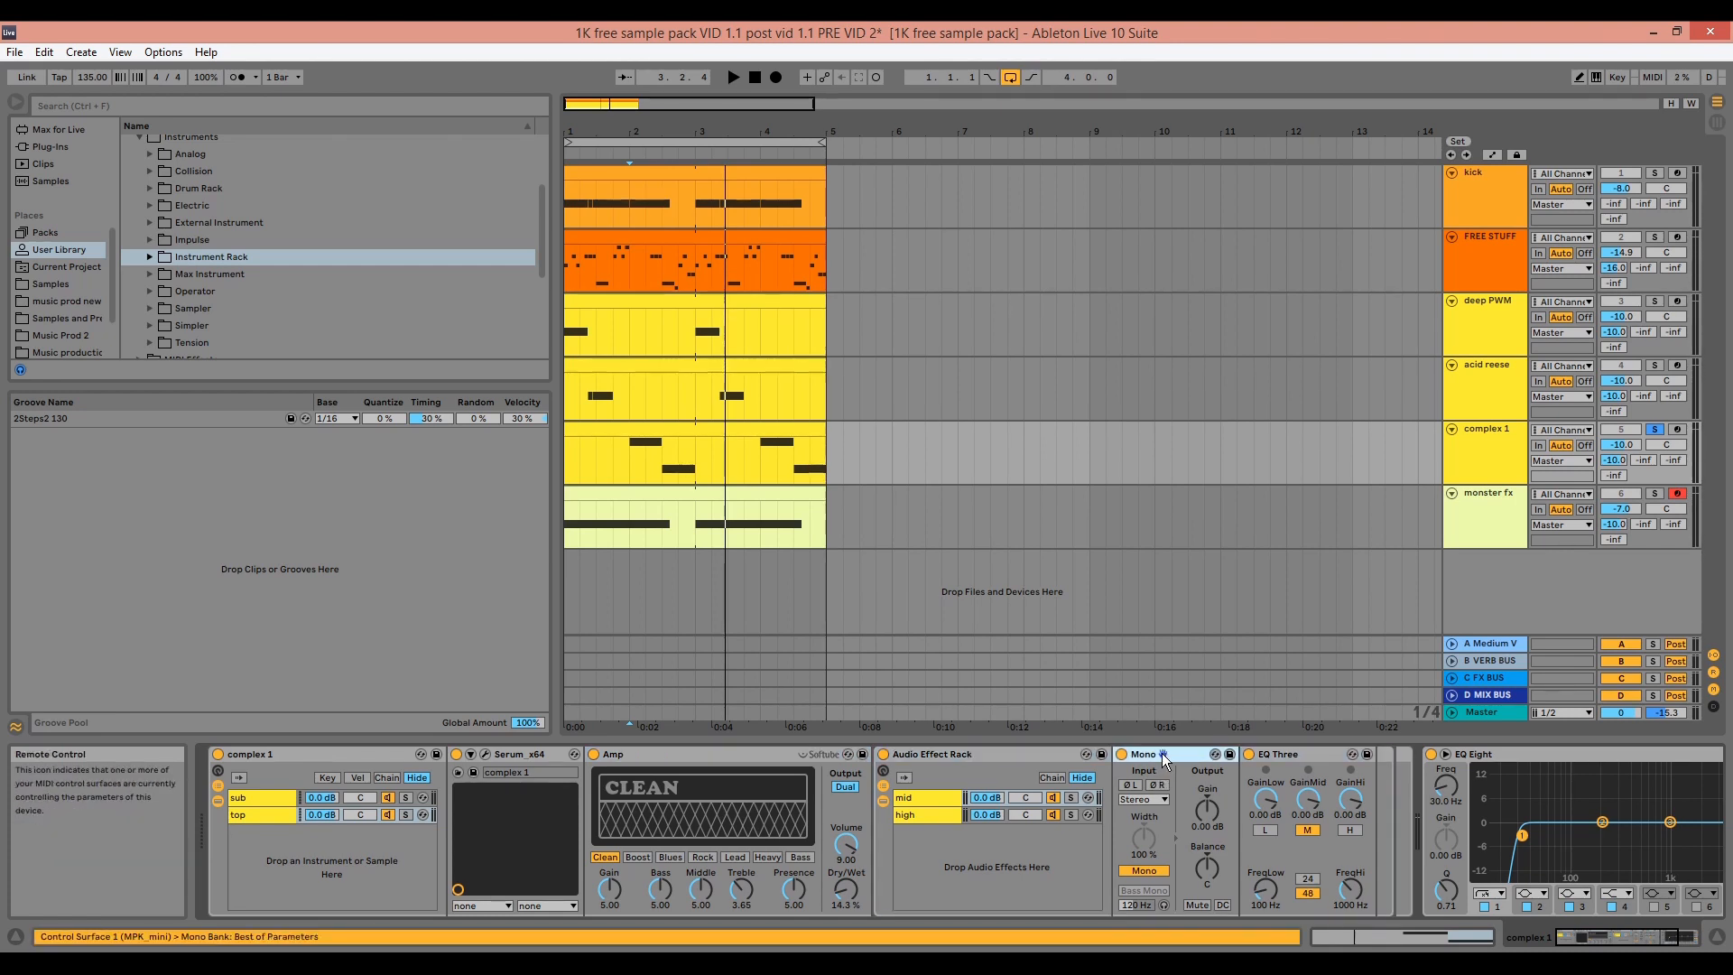
left_click(1587, 756)
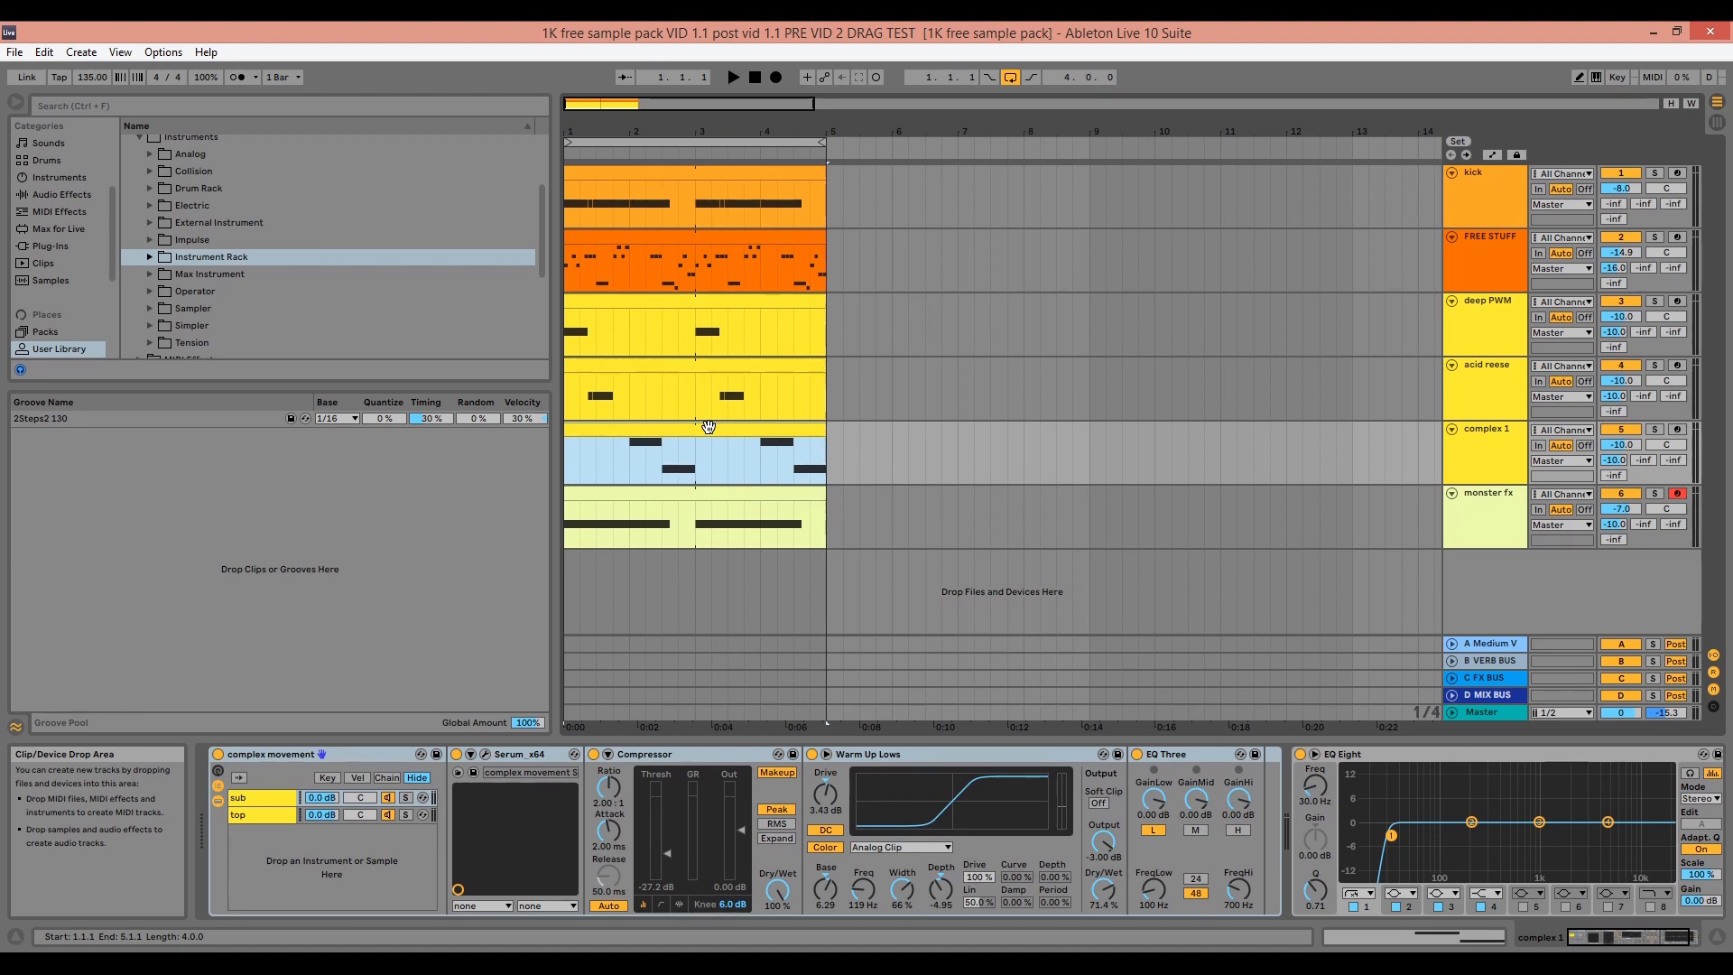
Play the opening bar of the full arrangement with all tracks and the complex movement rack on complex 1
key("space")
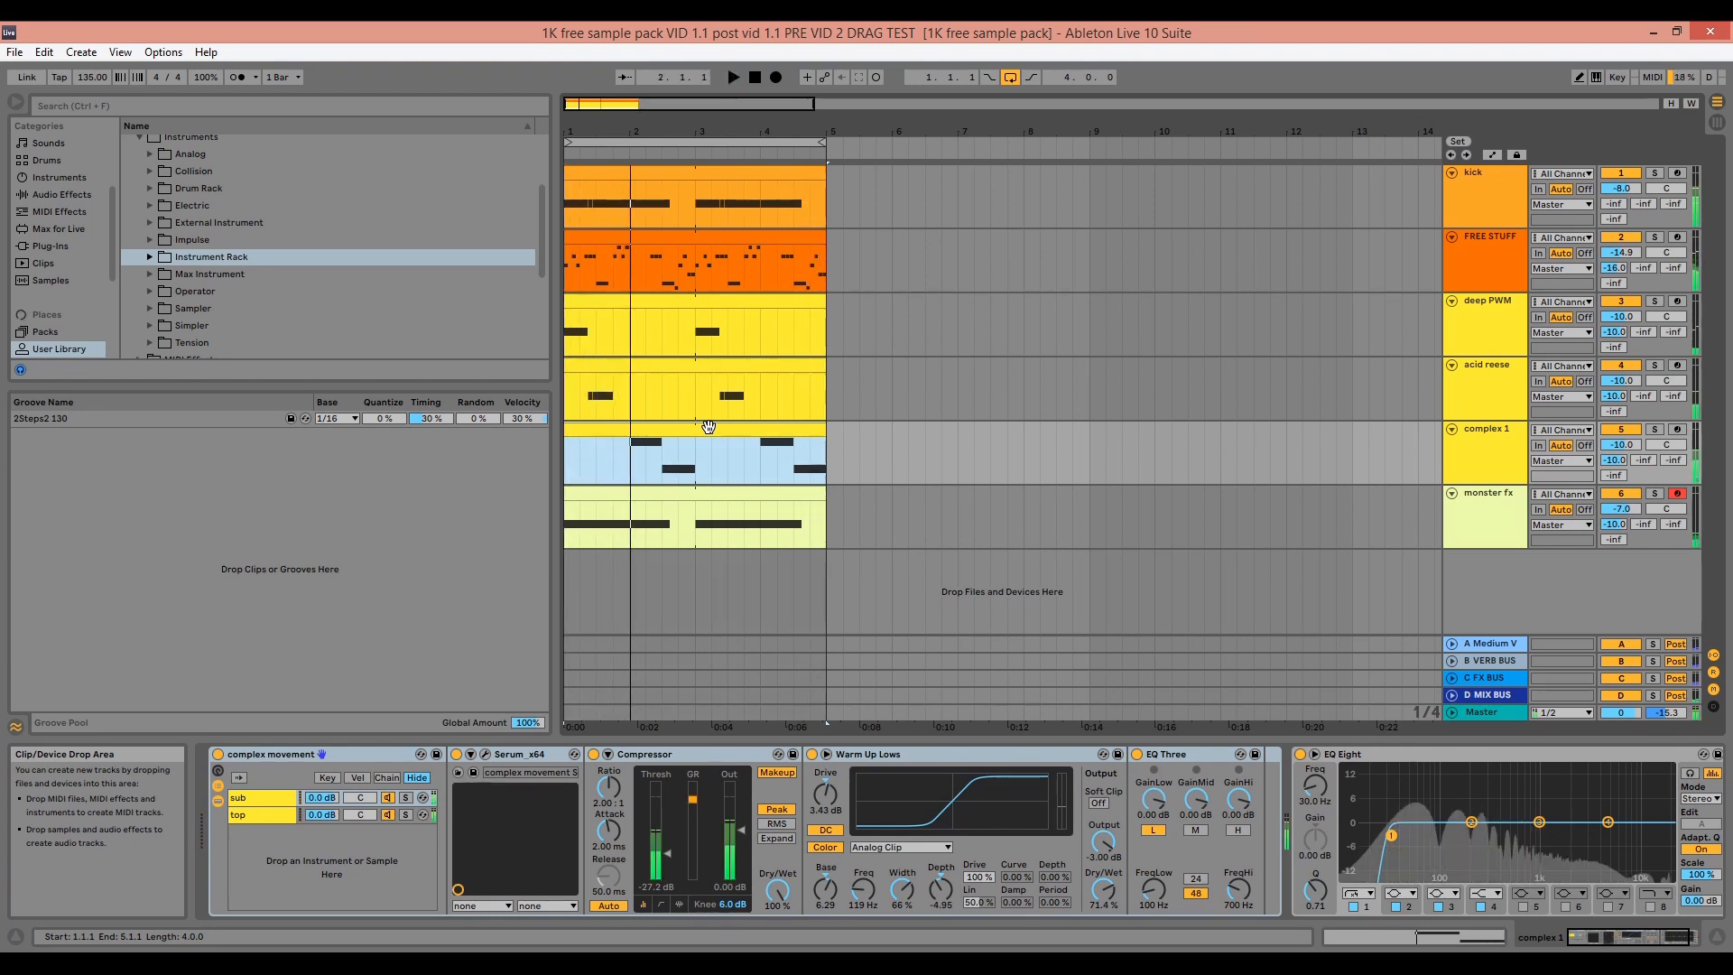
key("space")
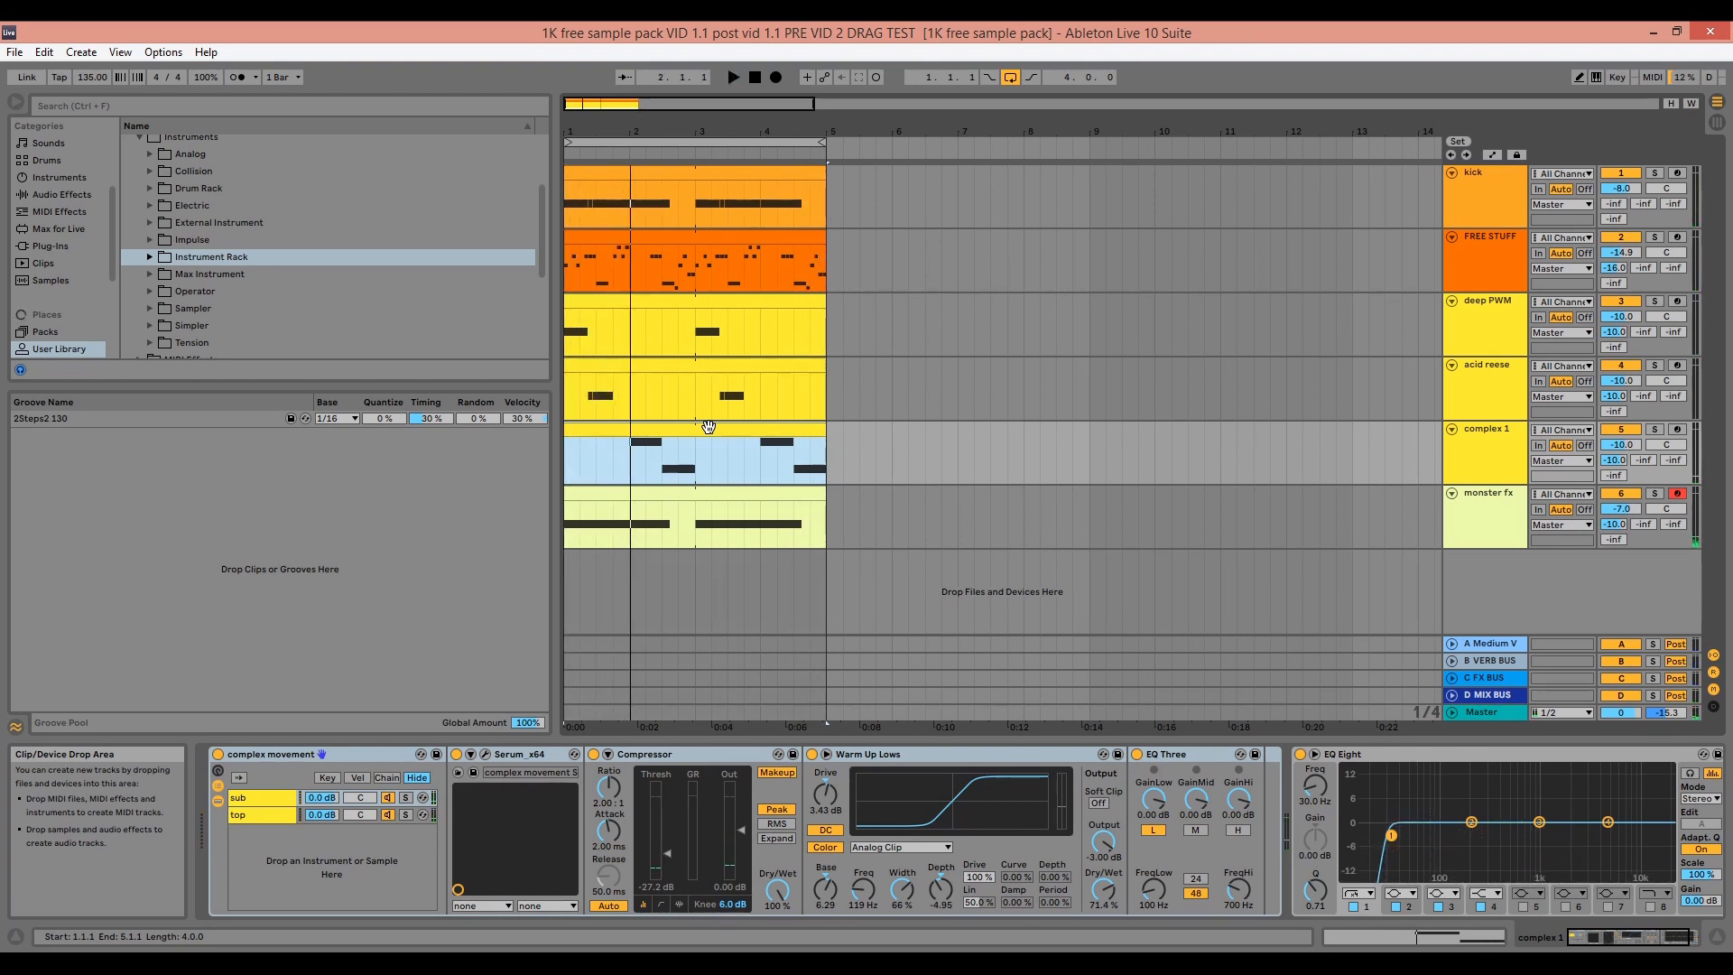